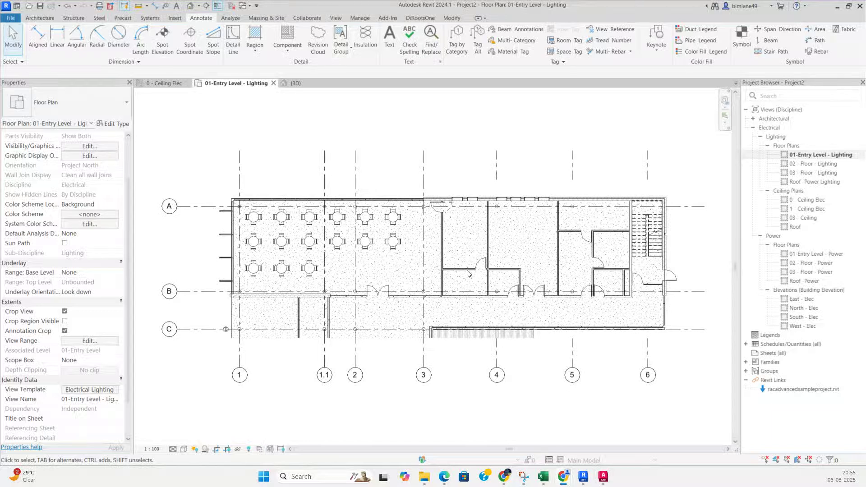
- Examine the 01-Entry Level - Lighting floor plan, from the cafeteria tables to the rooms and stairs at the opposite end
scroll(252, 244, "up", 3)
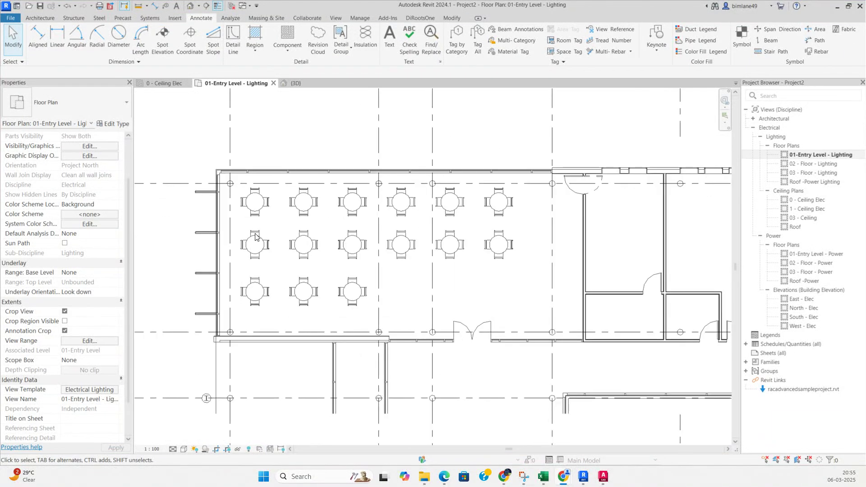
scroll(280, 248, "down", 2)
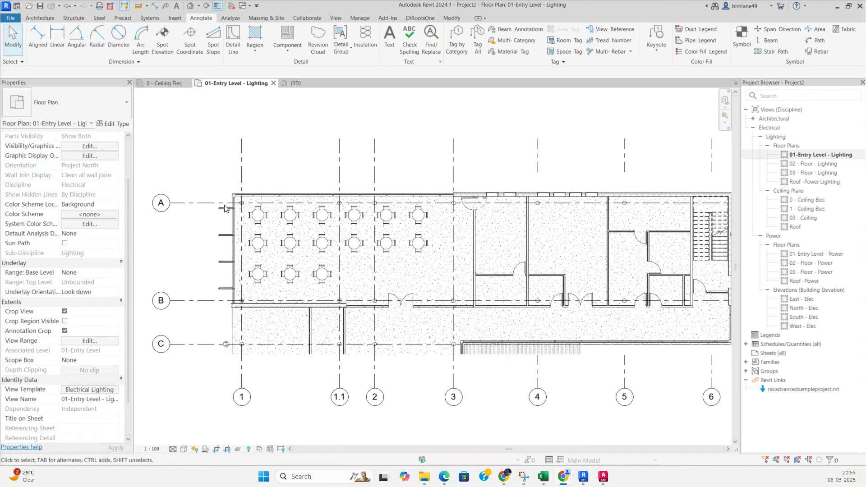
scroll(276, 226, "down", 2)
scroll(348, 238, "up", 2)
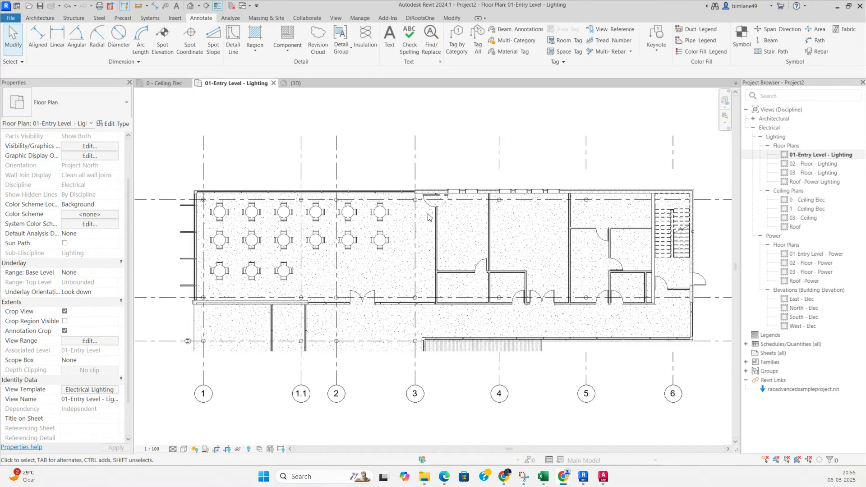
scroll(496, 324, "down", 2)
scroll(372, 272, "up", 2)
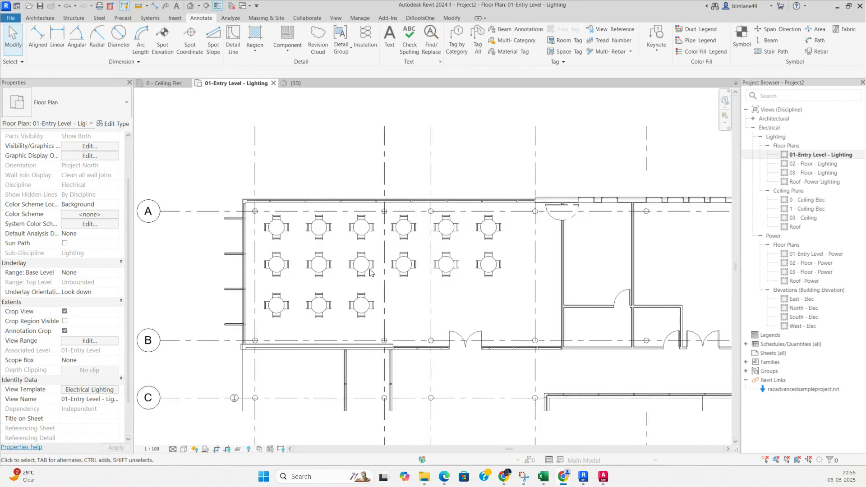
scroll(383, 270, "down", 3)
scroll(518, 273, "up", 2)
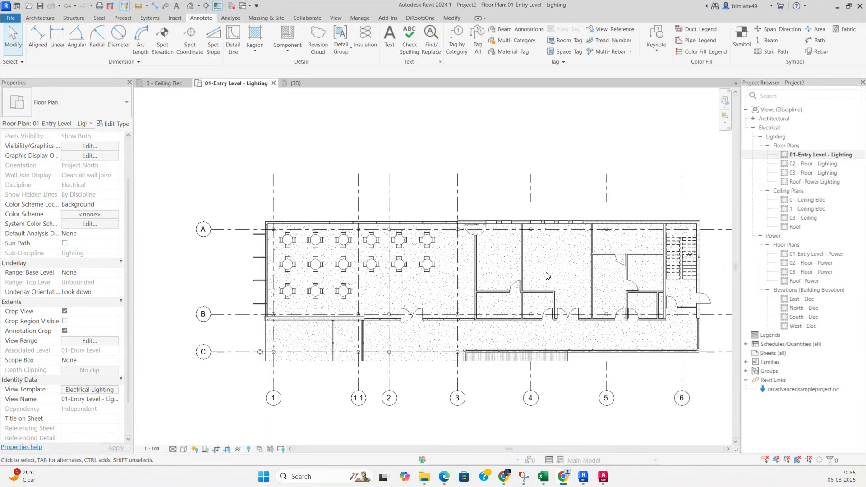
scroll(574, 232, "down", 1)
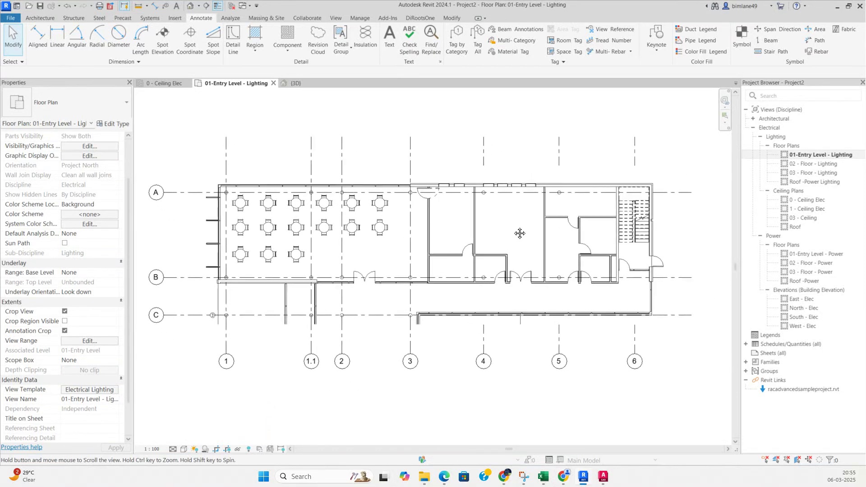
scroll(574, 234, "up", 1)
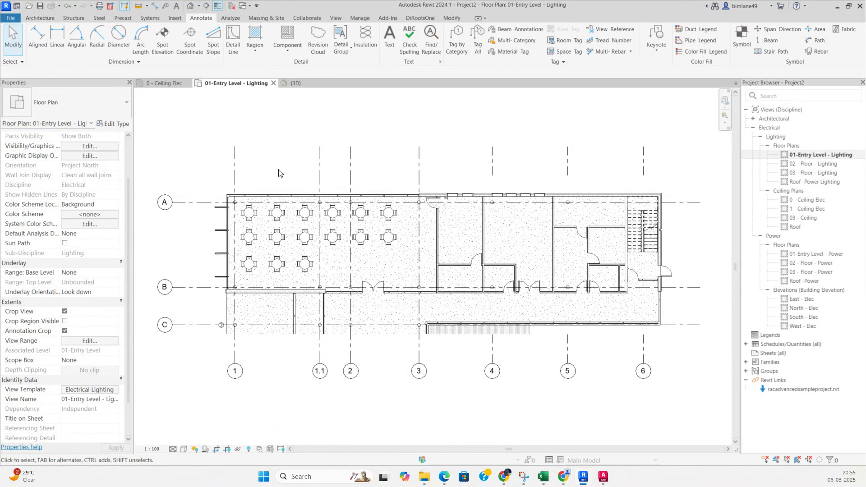
- Open the 0 - Ceiling Elec reflected ceiling plan and look over the cafeteria and adjoining rooms
left_click(173, 85)
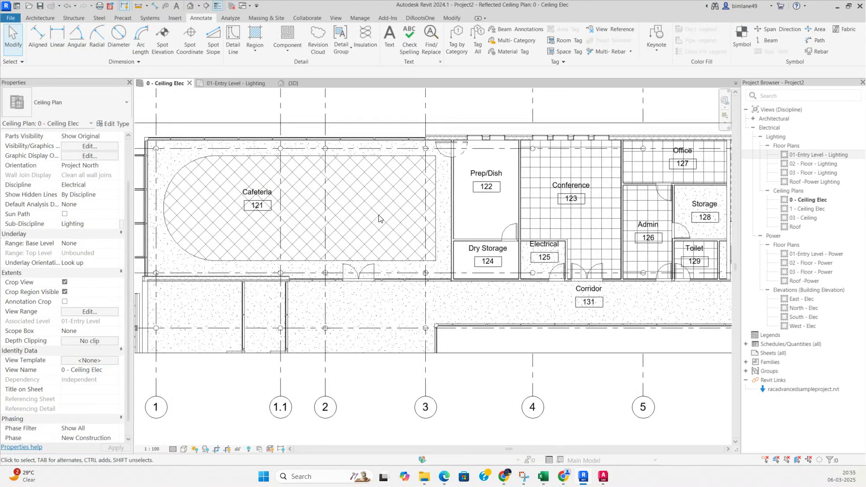
scroll(383, 217, "down", 1)
scroll(563, 175, "up", 1)
middle_click_drag(525, 218, 591, 221)
middle_click(400, 269)
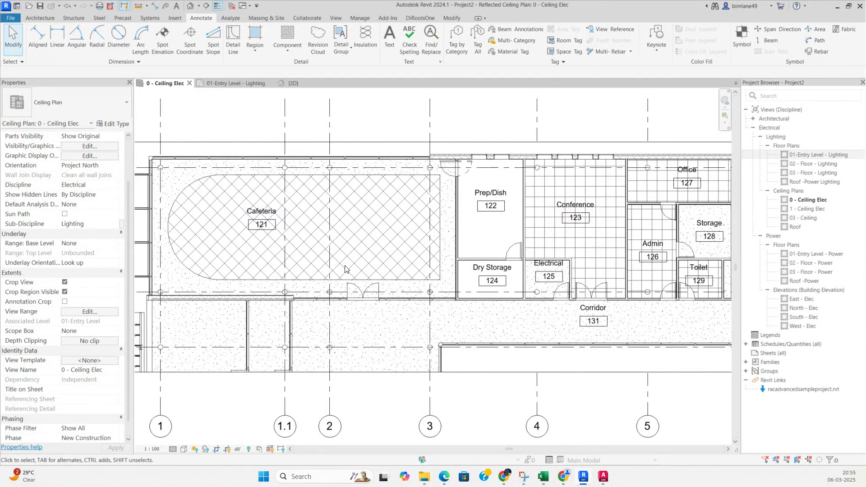
- Hide the Room Tags annotation category in the 0 - Ceiling Elec view through its visibility/graphics overrides
key("v")
key("v")
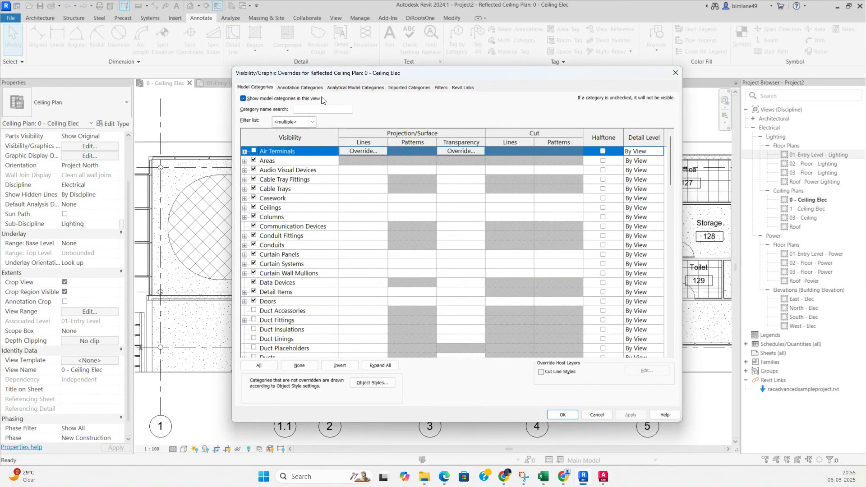
left_click(300, 87)
scroll(306, 284, "down", 10)
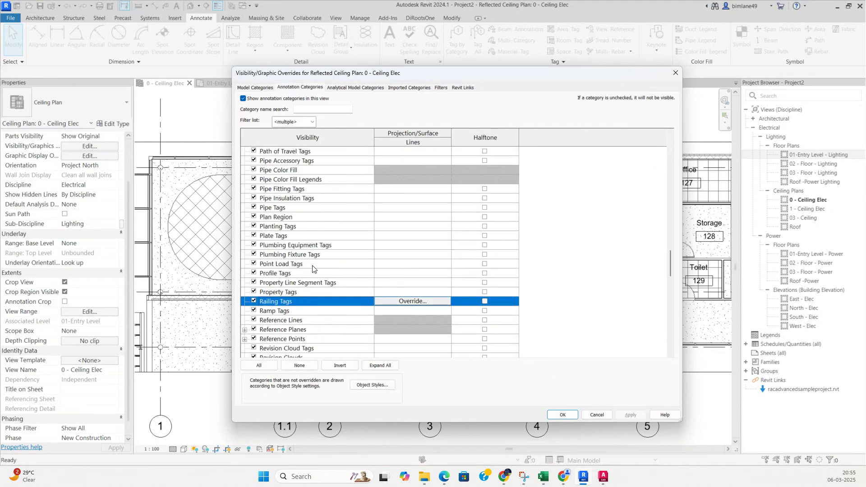
scroll(306, 285, "down", 1)
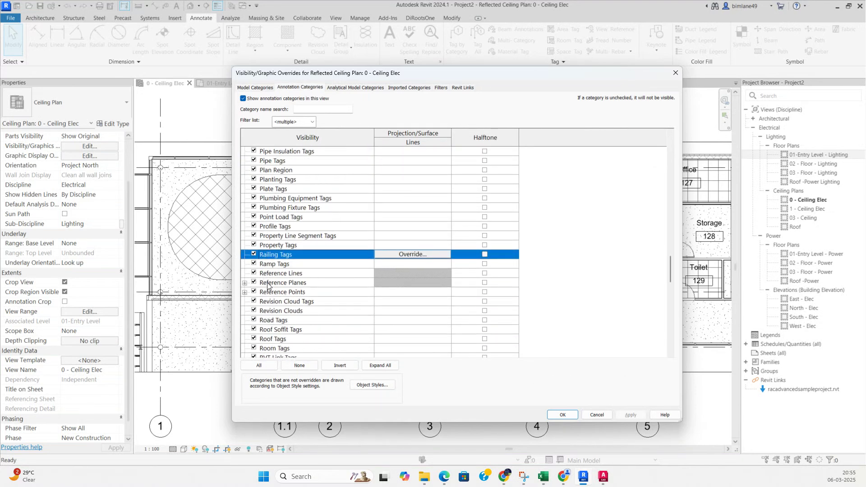
left_click(253, 348)
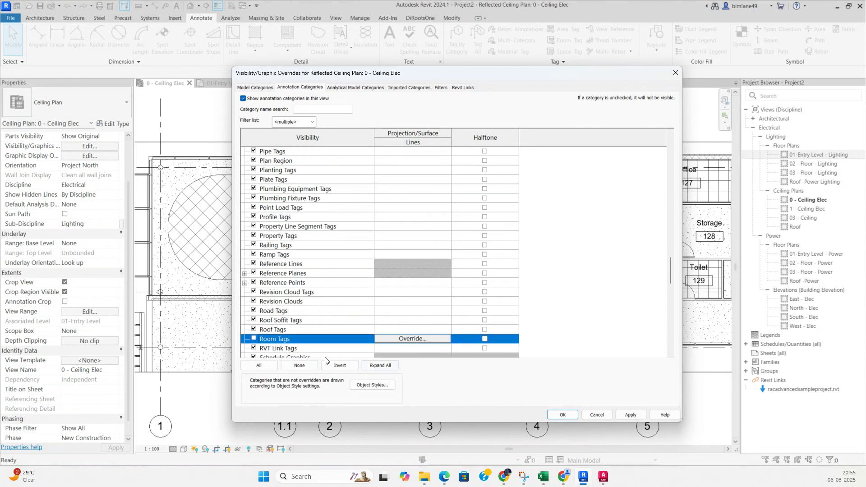
left_click(561, 415)
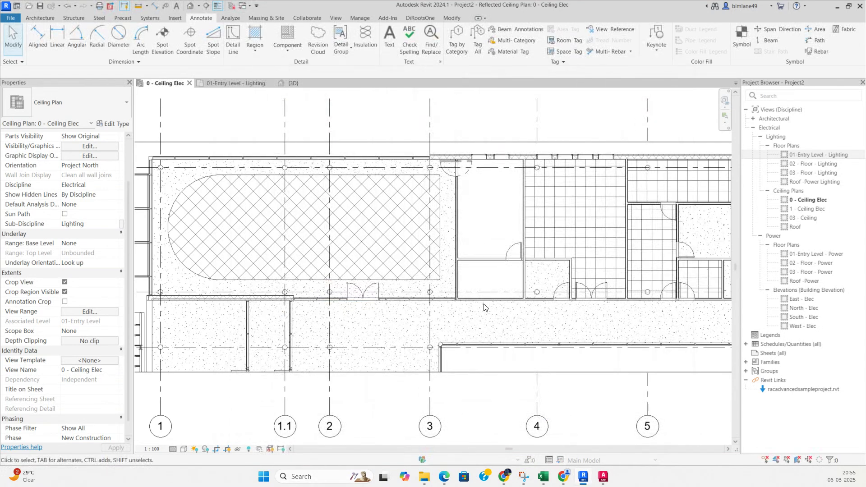
- Start placing the 0047225 Sylvania ST PANEL FLAT 1200X300 lighting fixture on the face of the cafeteria ceiling
middle_click_drag(458, 289, 355, 295)
middle_click_drag(524, 260, 521, 274)
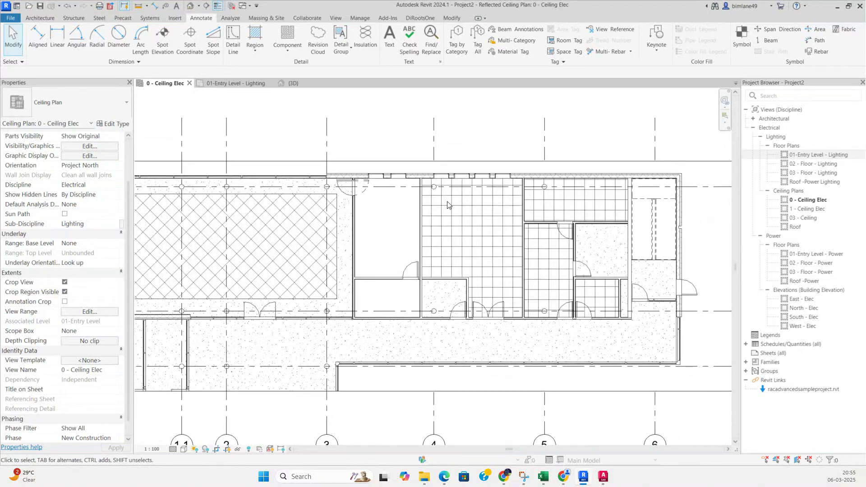
scroll(447, 201, "up", 2)
scroll(505, 198, "down", 3)
scroll(243, 218, "up", 2)
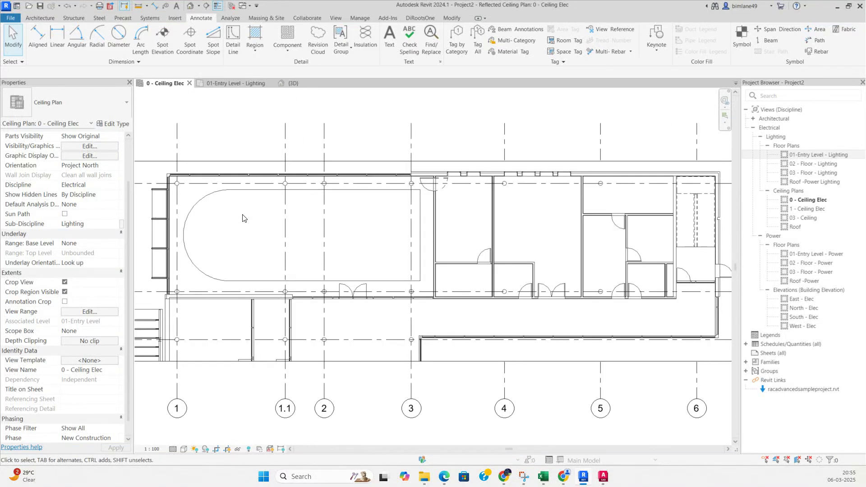
scroll(354, 207, "up", 2)
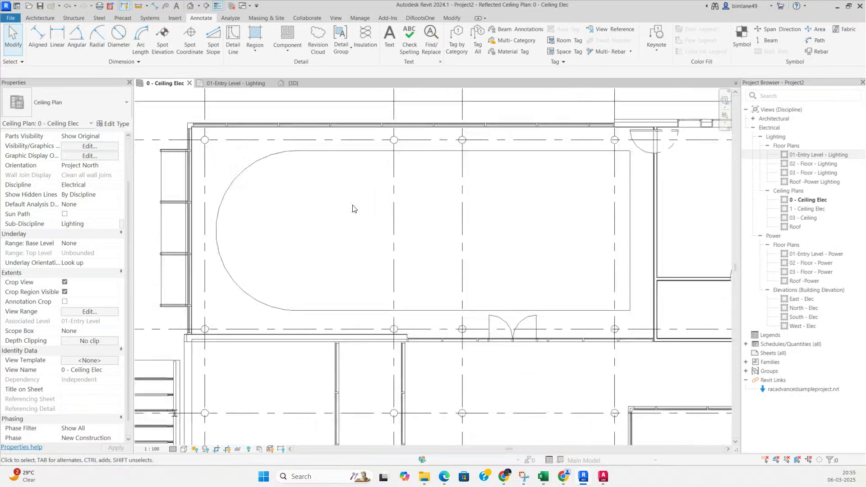
left_click(151, 19)
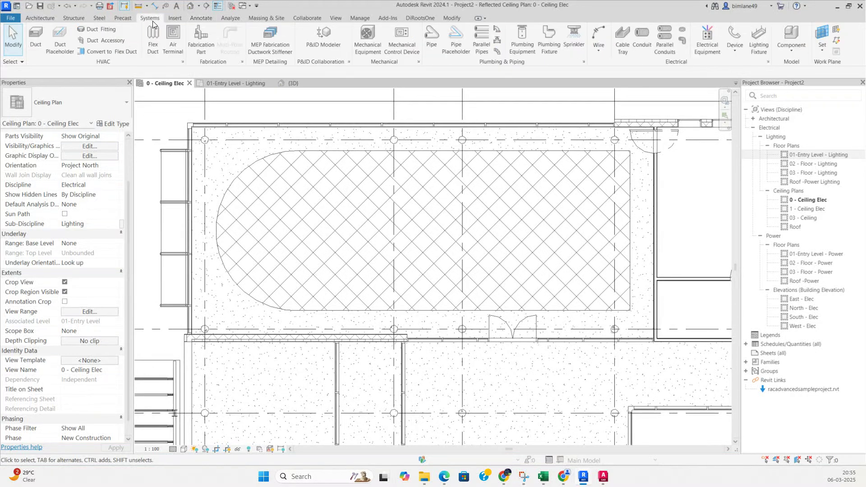
left_click(759, 43)
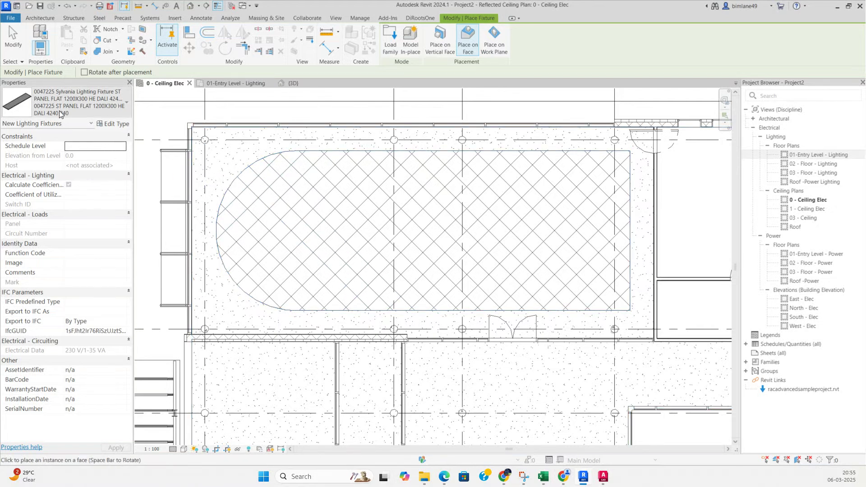
scroll(271, 192, "up", 3)
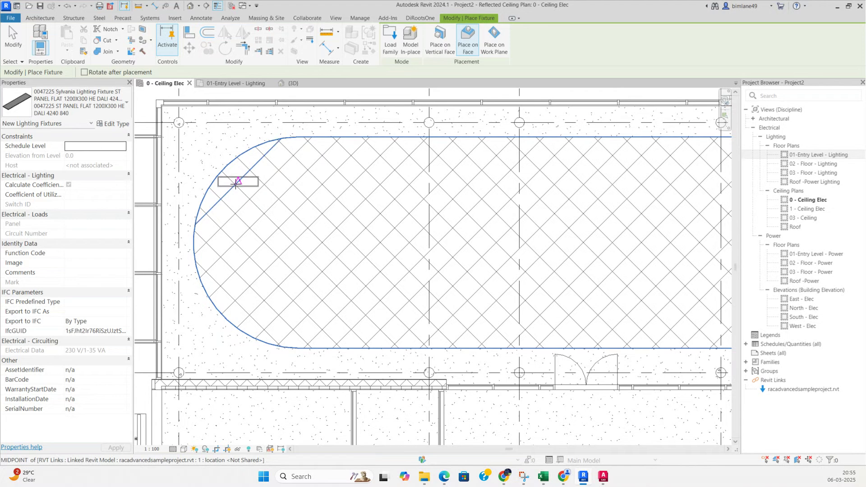
scroll(293, 187, "up", 1)
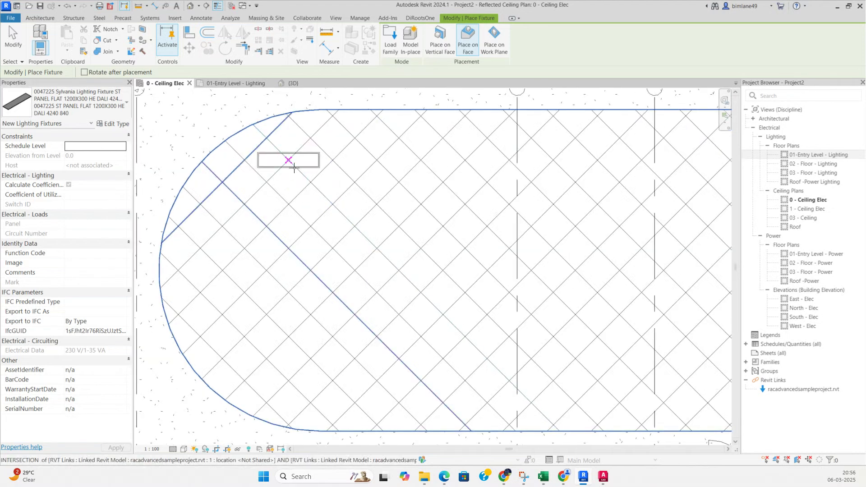
scroll(307, 196, "up", 2)
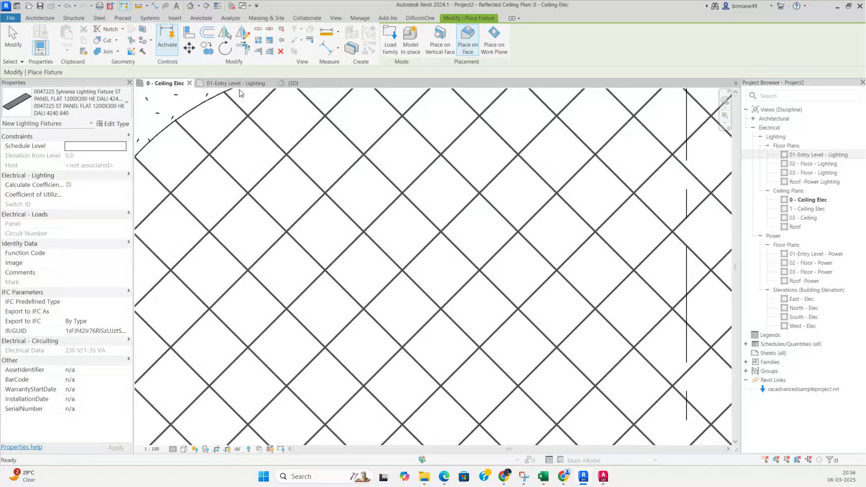
scroll(303, 199, "down", 2)
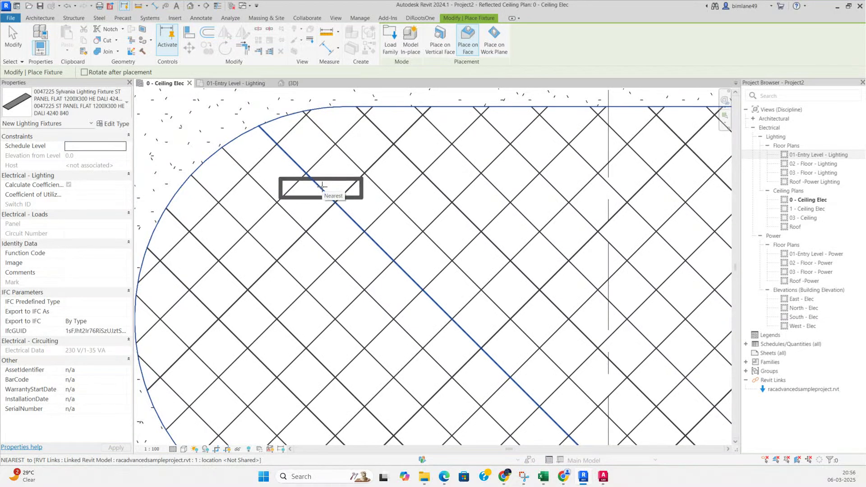
- Rotate the panel light to follow the diagonal ceiling grid and place one near the curved end of the cafeteria ceiling
key("space")
key("space")
key("space")
key("space")
key("space")
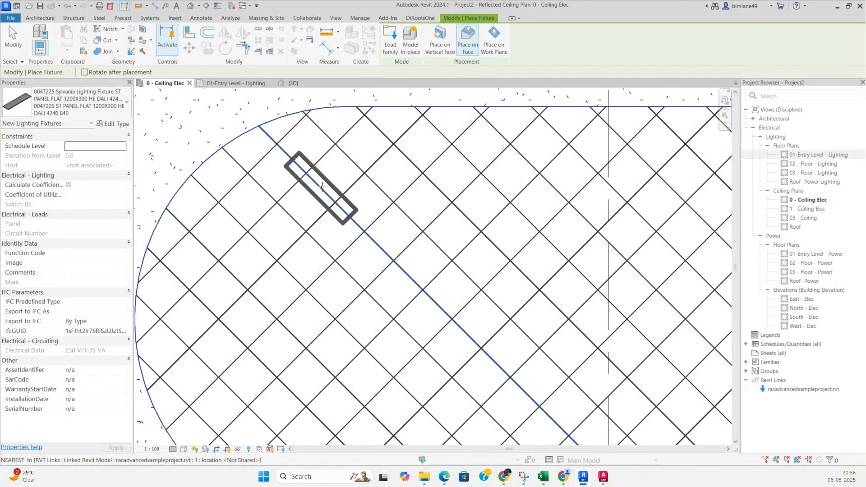
key("space")
key("space")
key("space")
key("space")
key("space")
key("space")
key("space")
key("space")
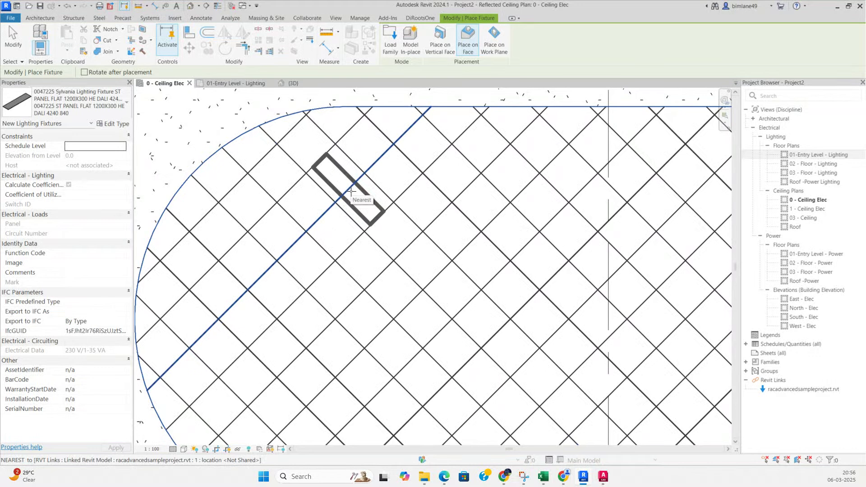
left_click(351, 191)
key("Escape")
key("Escape")
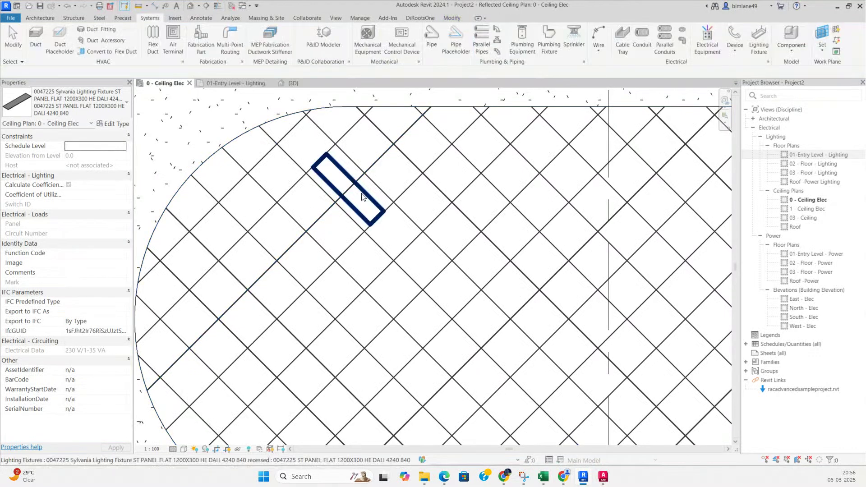
left_click(362, 195)
key("Escape")
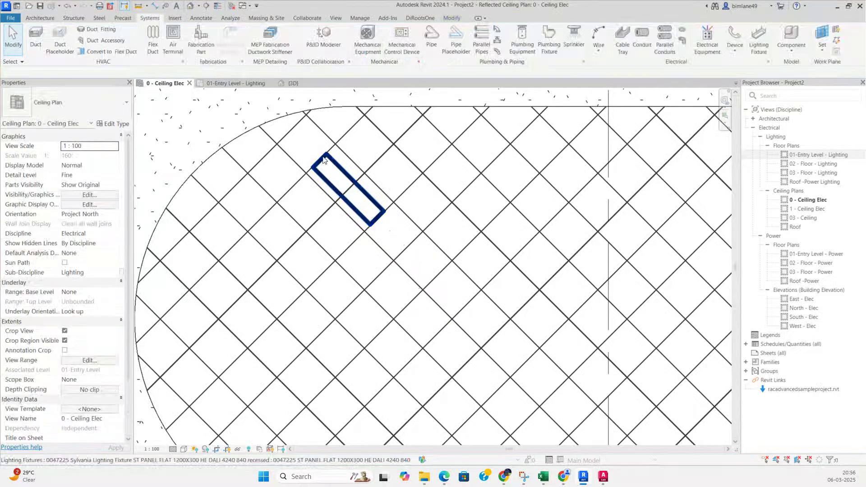
- Measure the long side of the placed panel light
left_click(140, 6)
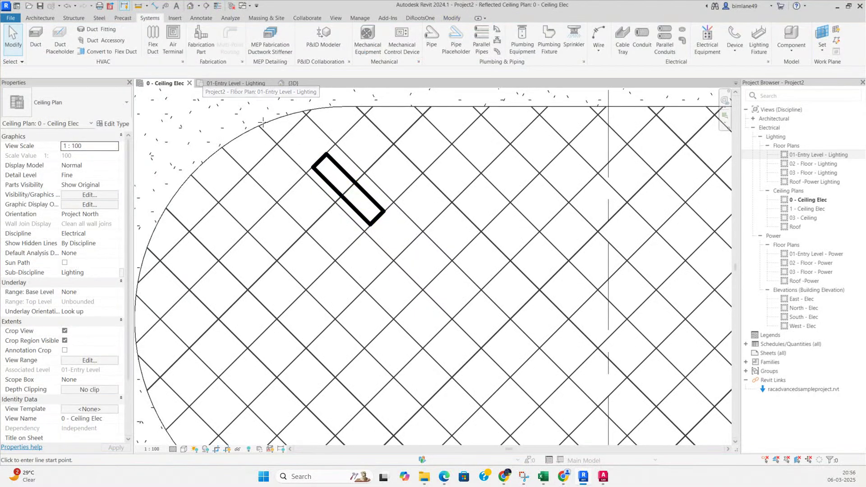
left_click(325, 154)
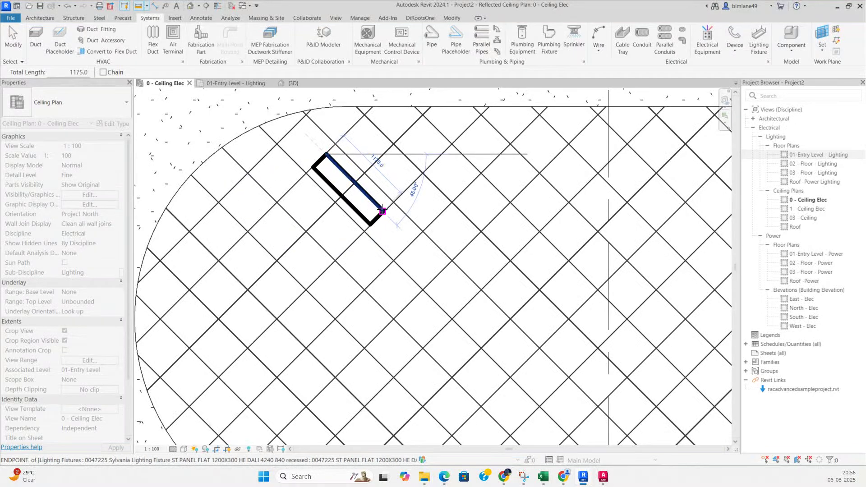
scroll(382, 211, "up", 2)
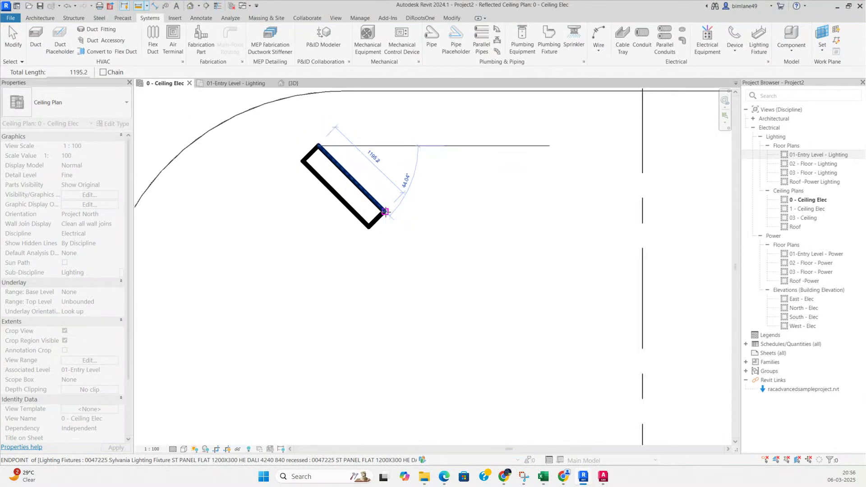
key("Escape")
key("Escape")
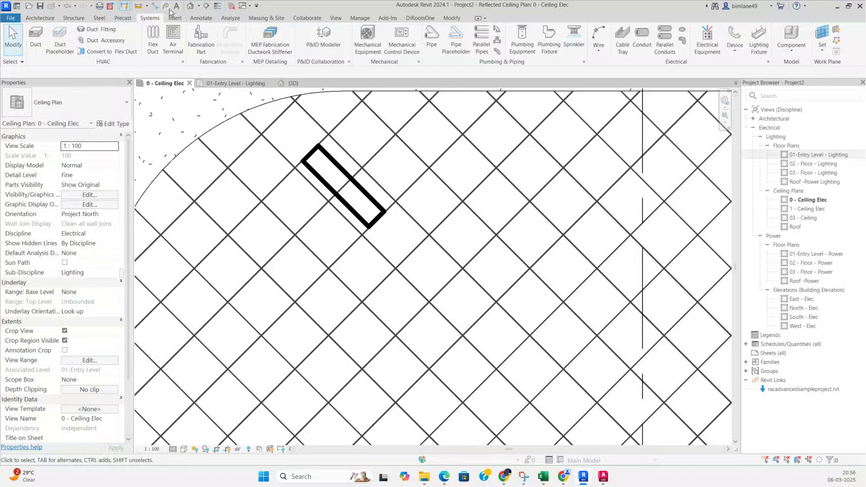
- Measure the side of a ceiling grid tile next to the placed panel light
left_click(139, 5)
scroll(330, 150, "up", 2)
left_click(326, 133)
left_click(372, 180)
key("Escape")
key("Escape")
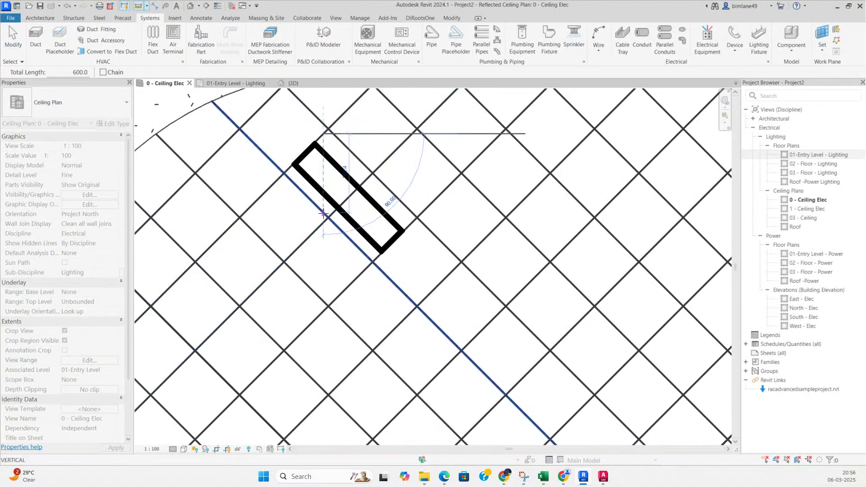
left_click(138, 6)
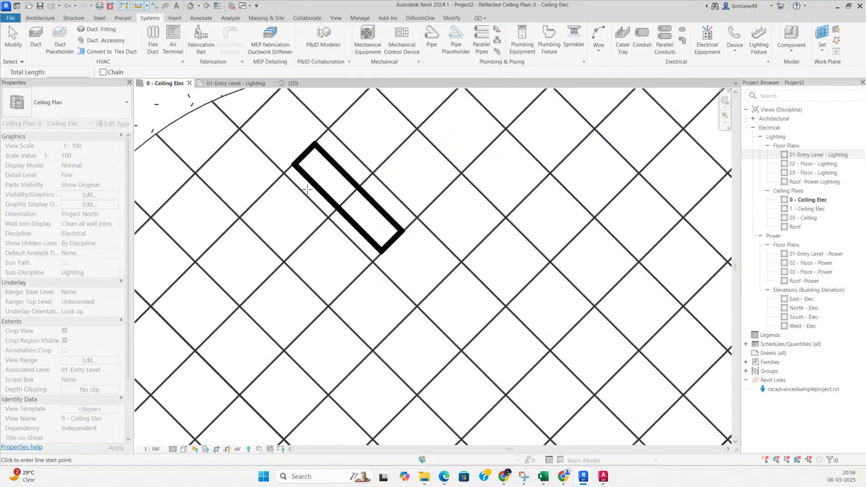
key("Escape")
key("Escape")
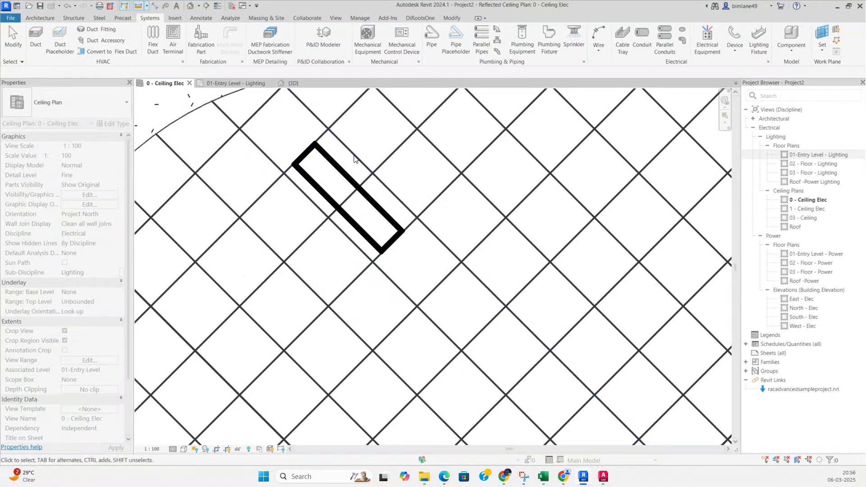
middle_click_drag(366, 171, 434, 226)
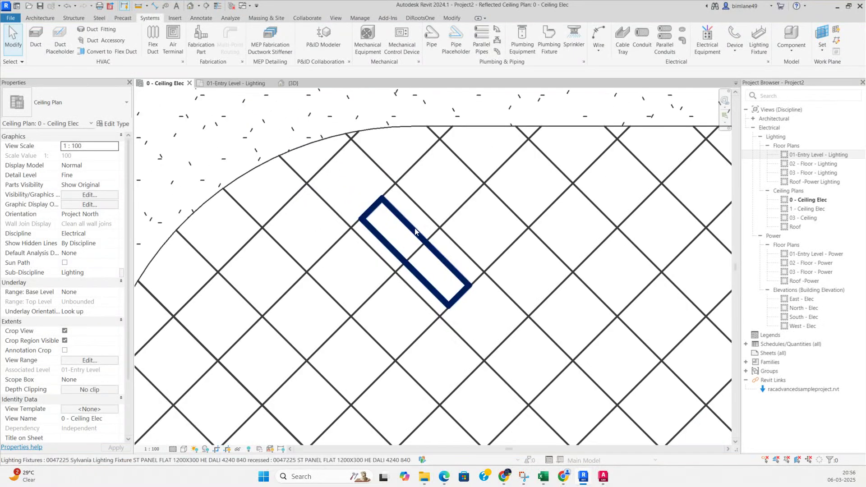
- Open the type properties of the placed panel light and review its electrical, dimension and photometric parameters
left_click(414, 233)
left_click(113, 127)
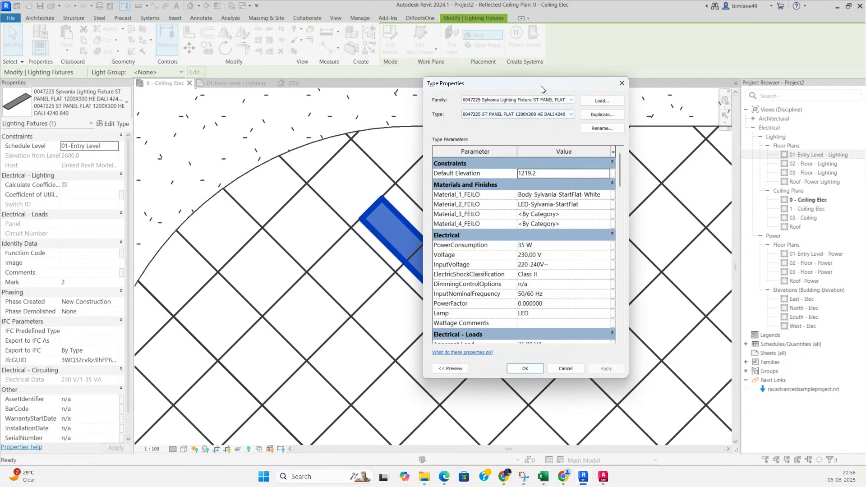
left_click_drag(541, 86, 407, 60)
left_click_drag(495, 351, 617, 423)
scroll(474, 342, "down", 10)
scroll(473, 342, "down", 10)
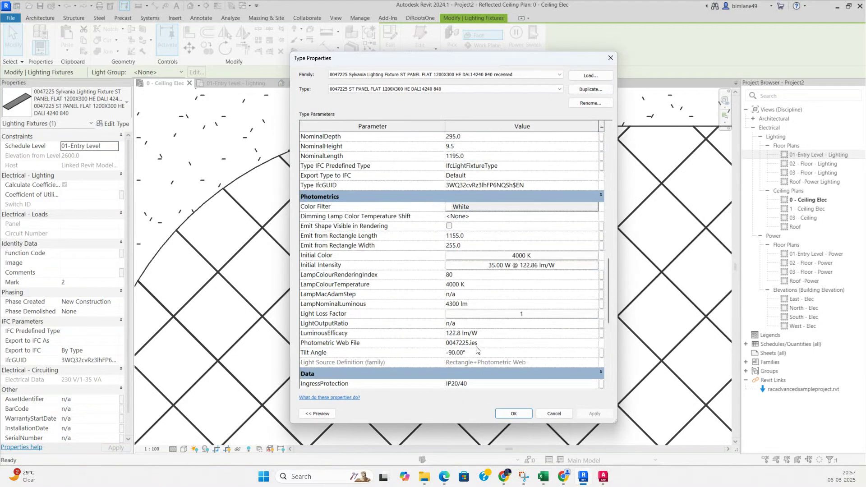
scroll(482, 350, "up", 8)
scroll(482, 350, "up", 10)
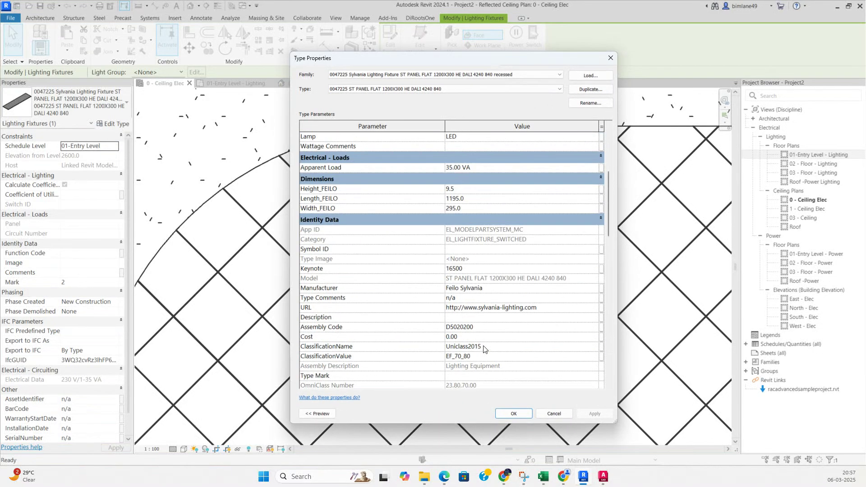
- Duplicate the panel light type and name the copy ST PANEL FLAT 600X600 -F1
left_click(589, 90)
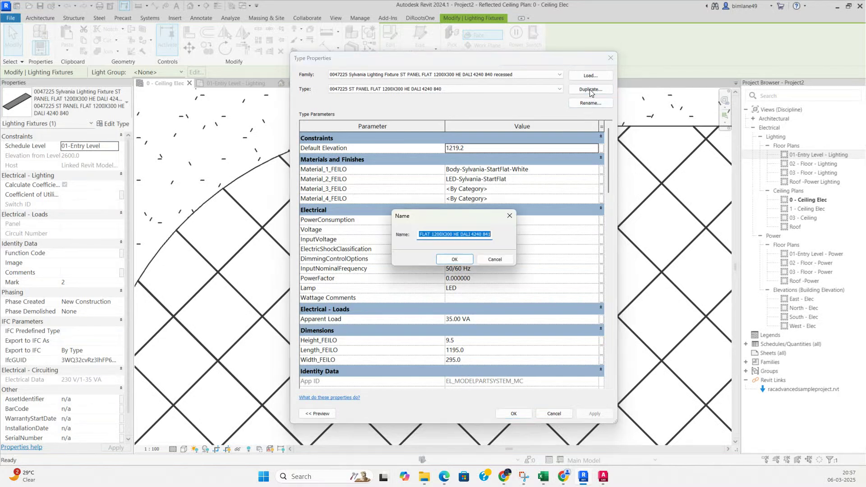
left_click(452, 238)
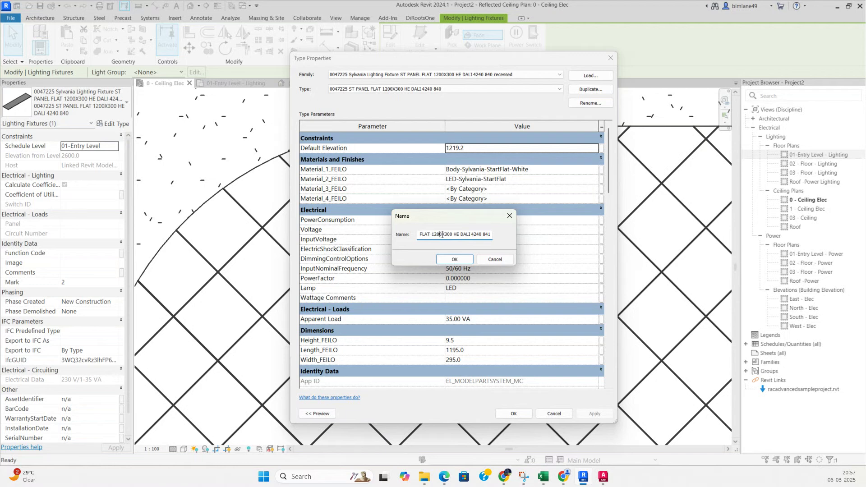
key("BackSpace")
key("BackSpace")
type("600")
key("Right")
key("Right")
key("Right")
key("Right")
key("Right")
key("Right")
key("Right")
key("Right")
key("Right")
key("BackSpace")
key("BackSpace")
key("BackSpace")
key("BackSpace")
key("BackSpace")
key("BackSpace")
key("BackSpace")
key("BackSpace")
key("BackSpace")
key("BackSpace")
key("BackSpace")
key("BackSpace")
key("BackSpace")
key("BackSpace")
key("BackSpace")
key("BackSpace")
key("BackSpace")
key("BackSpace")
key("BackSpace")
key("BackSpace")
key("BackSpace")
key("BackSpace")
key("BackSpace")
key("BackSpace")
left_click(455, 259)
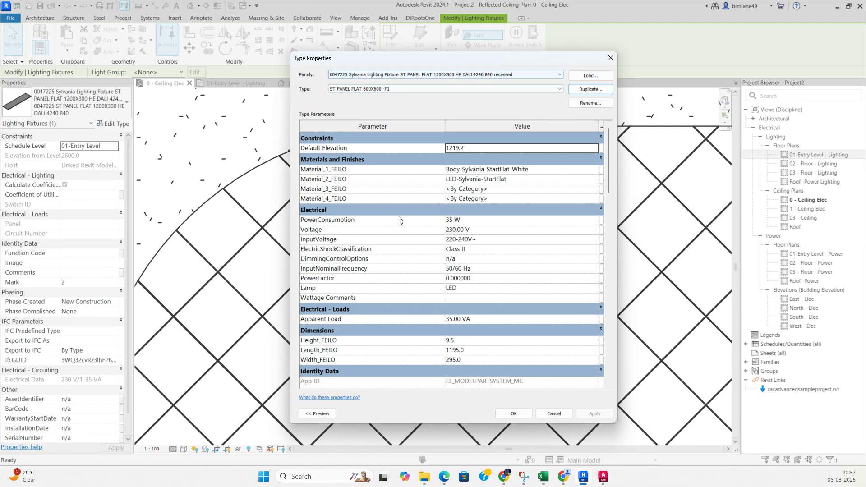
- Set Length_FEILO and Width_FEILO of the new type to 600 and apply the type to the placed light
scroll(452, 317, "down", 2)
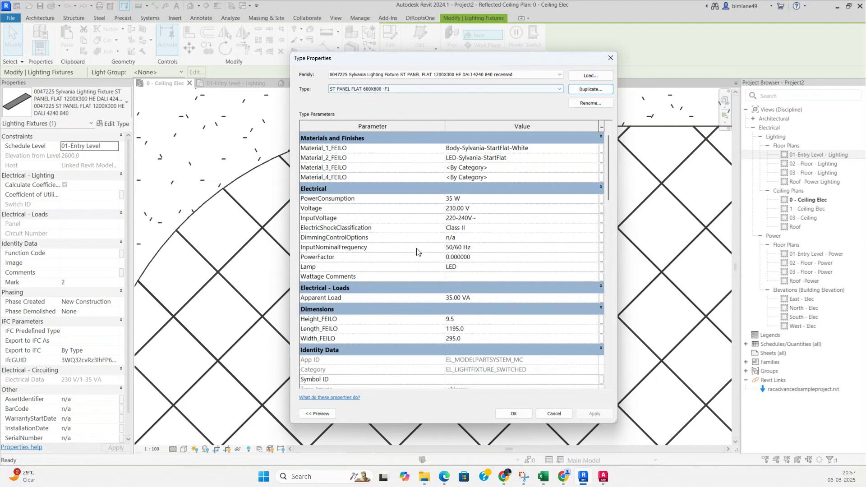
left_click(471, 311)
left_click_drag(470, 311, 441, 311)
type("600")
key("Tab")
type("60")
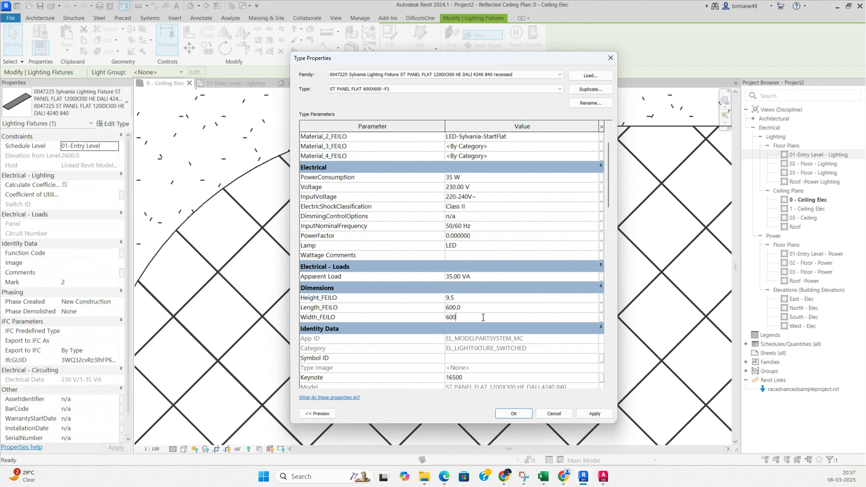
left_click(513, 414)
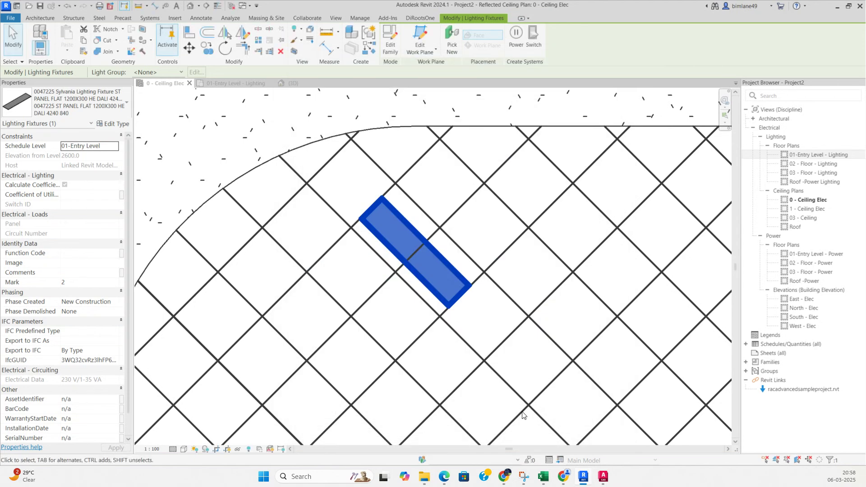
left_click(456, 284)
middle_click_drag(456, 282, 474, 311)
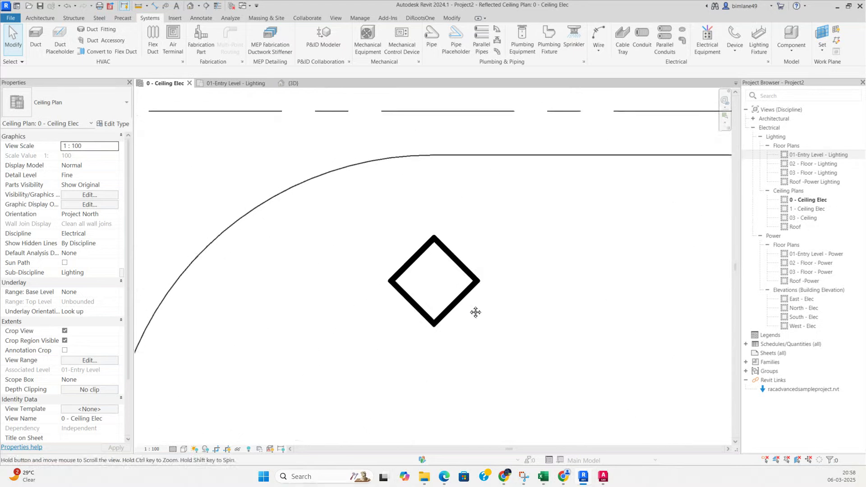
- Align two adjacent edges of the 600X600 panel light with the ceiling grid lines so it fills one tile
left_click(465, 300)
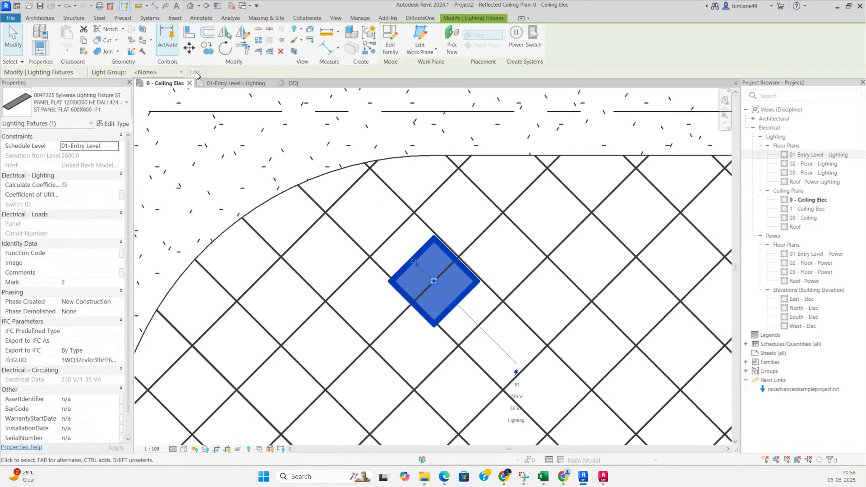
key("Escape")
scroll(409, 212, "up", 2)
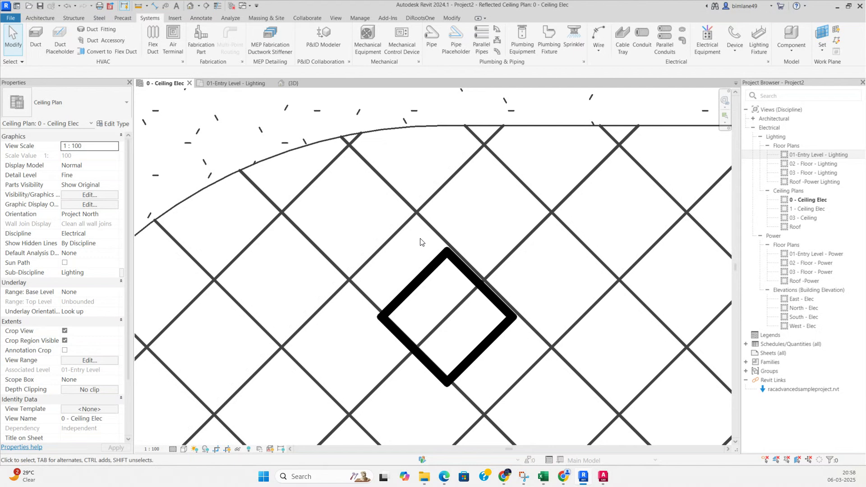
key("a")
key("l")
left_click(394, 235)
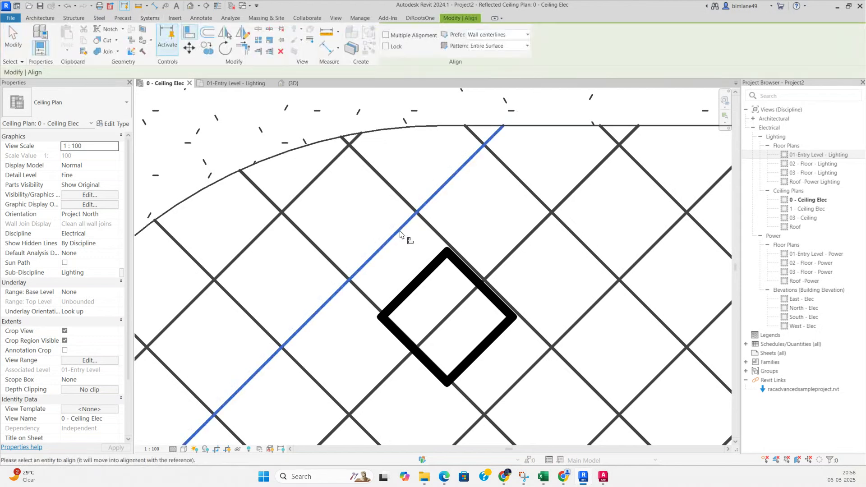
left_click(425, 273)
scroll(451, 266, "up", 3)
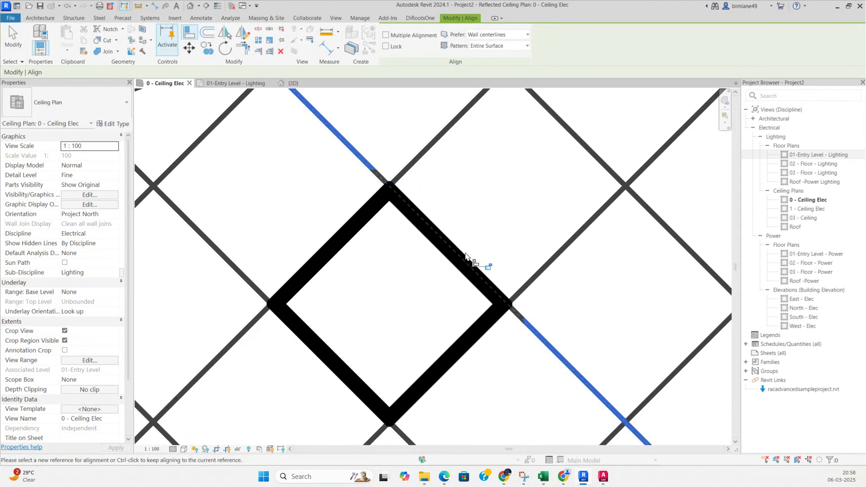
scroll(466, 256, "down", 6)
key("Escape")
key("Escape")
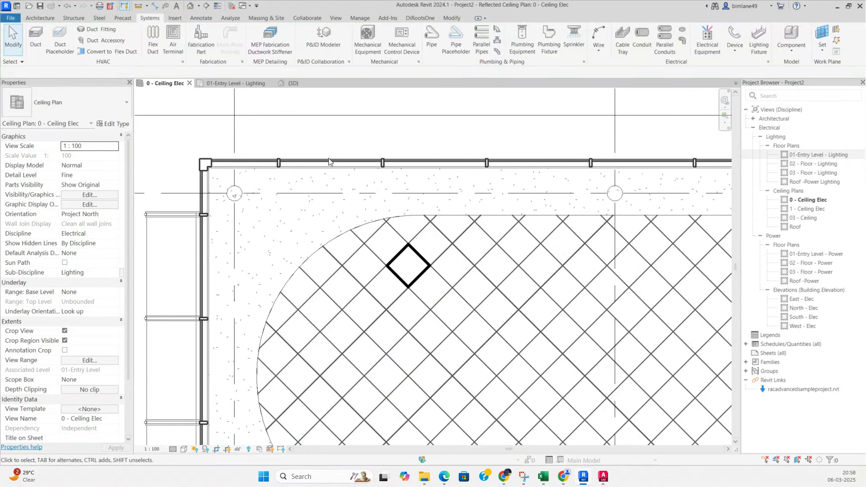
- Isolate the panel light in a 3D view with a selection box and orbit to see the ceiling from below
left_click(218, 6)
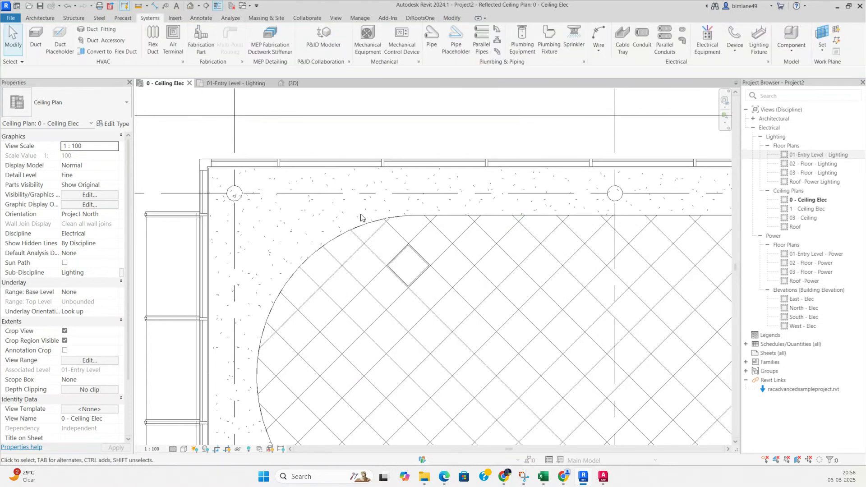
left_click(217, 5)
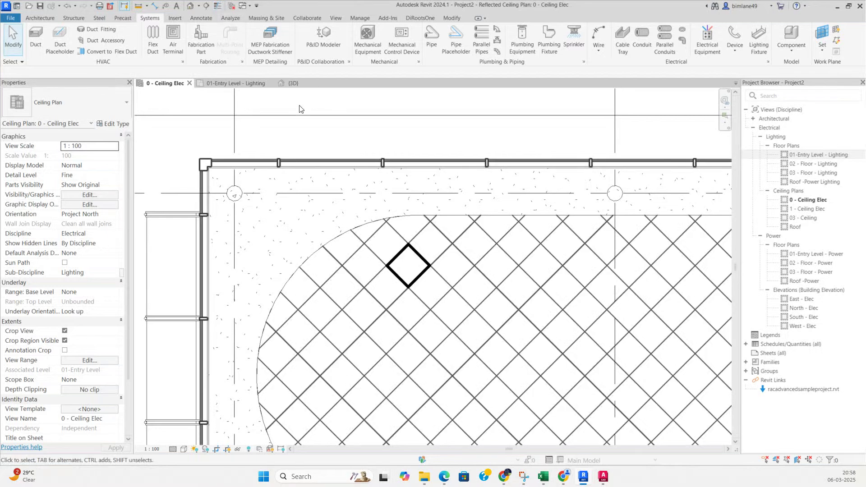
left_click_drag(312, 127, 449, 313)
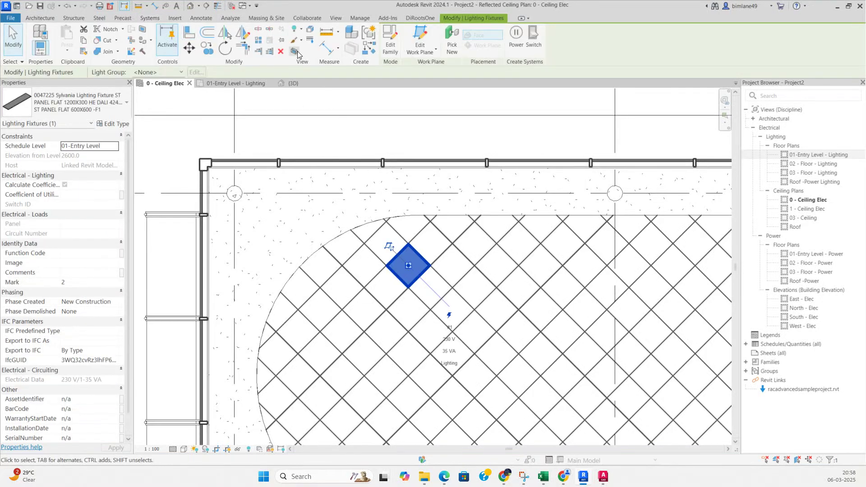
key("b")
key("x")
middle_click_drag(450, 306, 492, 247, "shift")
left_click(476, 313)
middle_click_drag(465, 298, 480, 298, "shift")
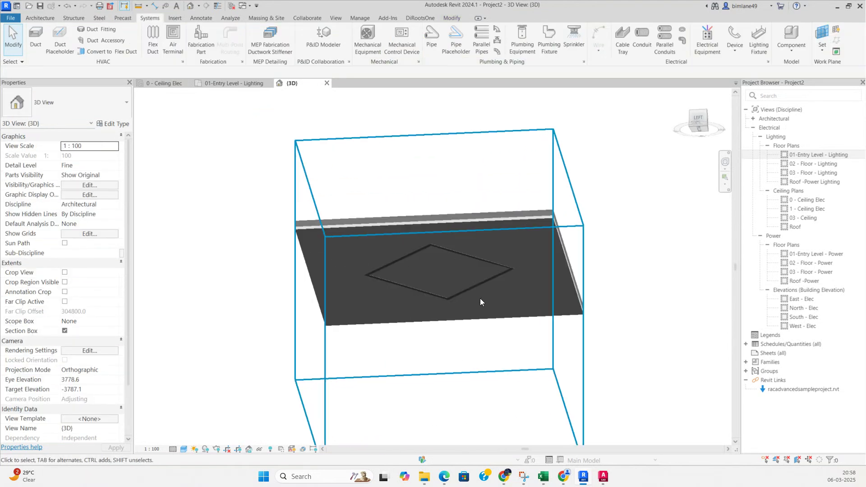
- Examine the panel light's fit in the ceiling from several angles with thin lines on and off
left_click(217, 6)
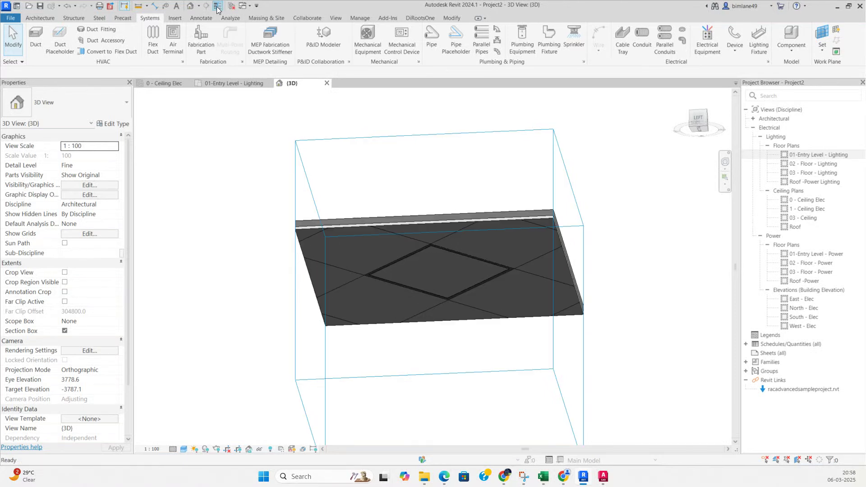
left_click(452, 255)
middle_click_drag(451, 255, 526, 364, "shift")
middle_click_drag(441, 313, 423, 251, "shift")
left_click(492, 322)
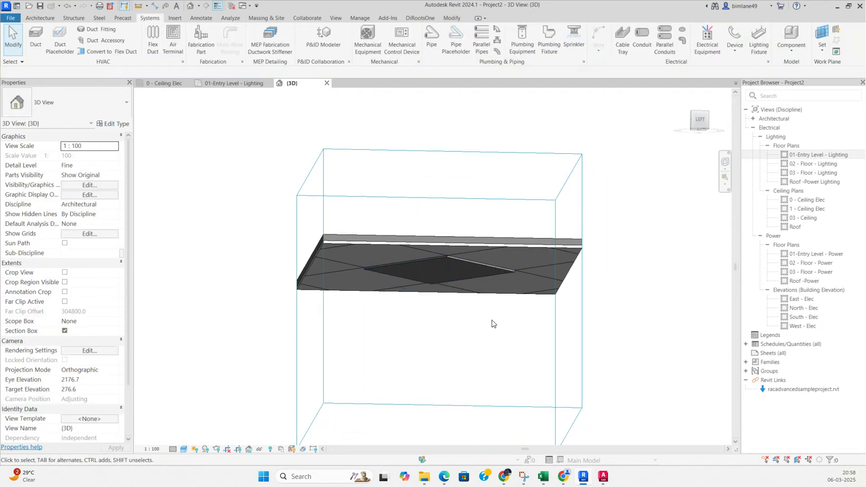
left_click(215, 7)
middle_click_drag(487, 305, 406, 298, "shift")
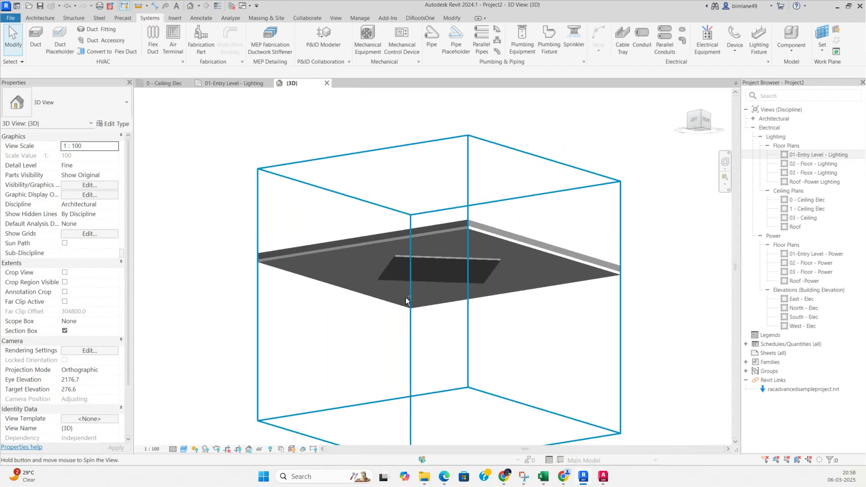
- Compare the panel light in the 0 - Ceiling Elec plan and the 3D view, finishing in the plan without thin lines
left_click(175, 84)
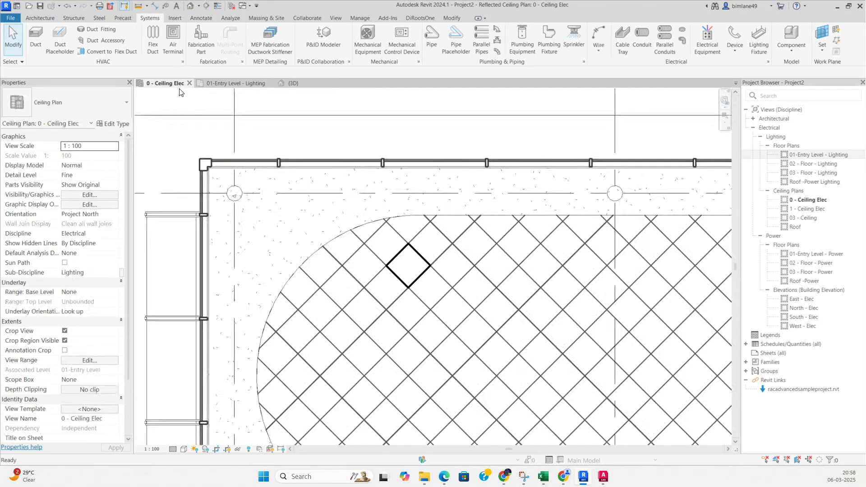
scroll(440, 270, "up", 4)
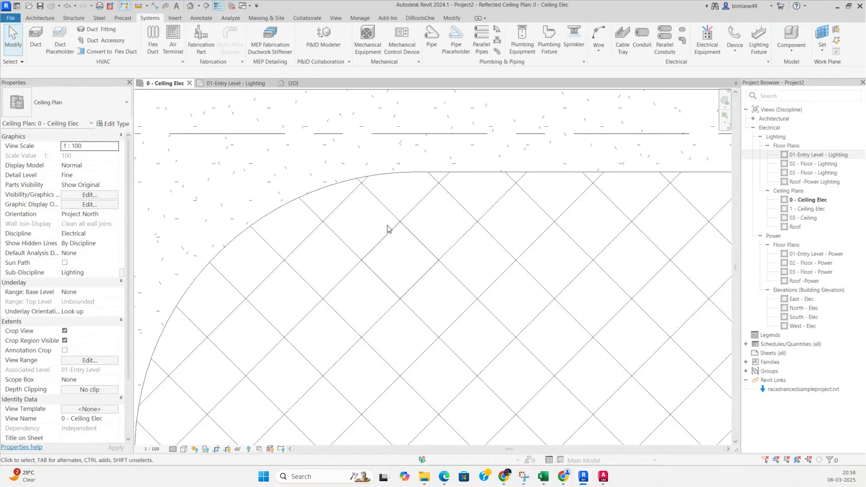
left_click(295, 85)
left_click(429, 270)
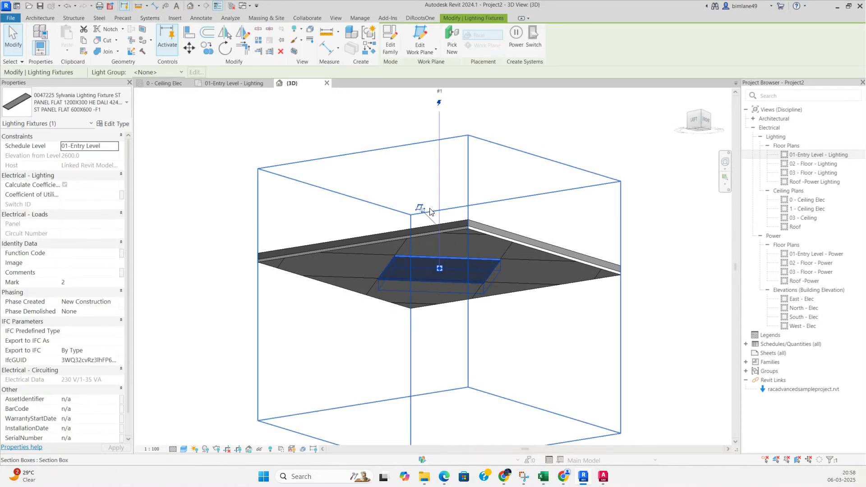
key("Escape")
left_click(165, 84)
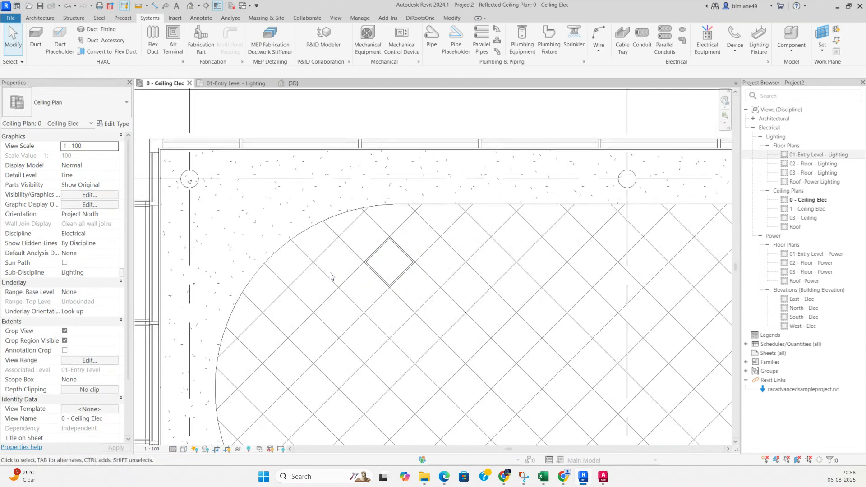
scroll(345, 278, "down", 2)
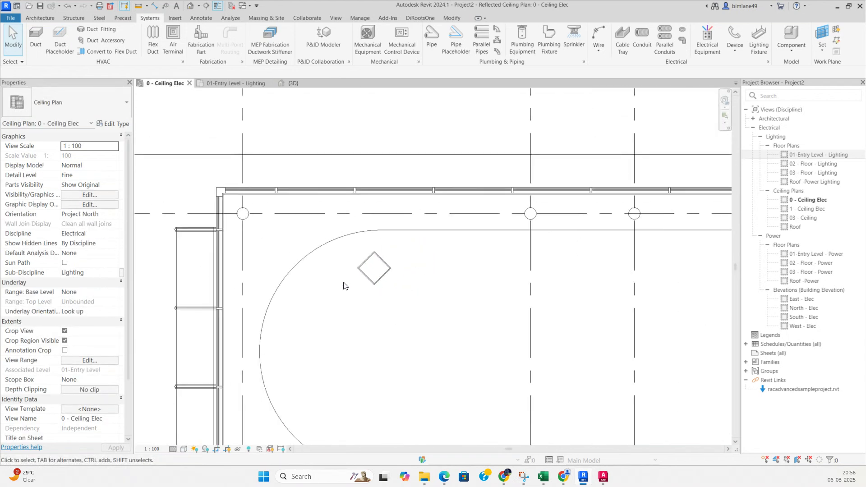
left_click(217, 6)
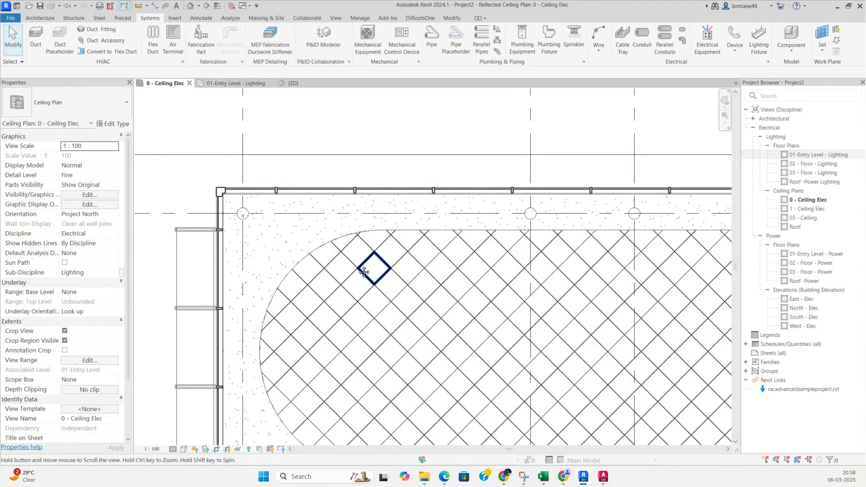
- Copy the panel light in multiple mode from its corner onto three more tiles around the curved end of the cafeteria ceiling grid
middle_click_drag(360, 267, 340, 183)
middle_click_drag(376, 223, 378, 237)
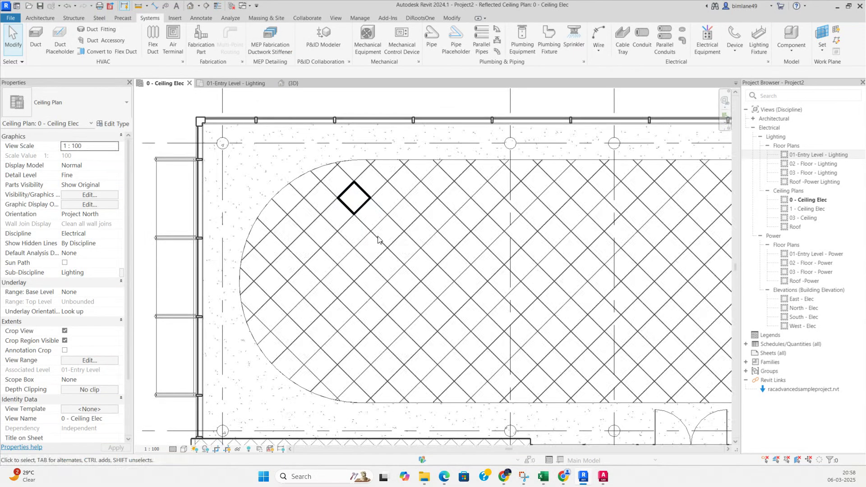
left_click(379, 238)
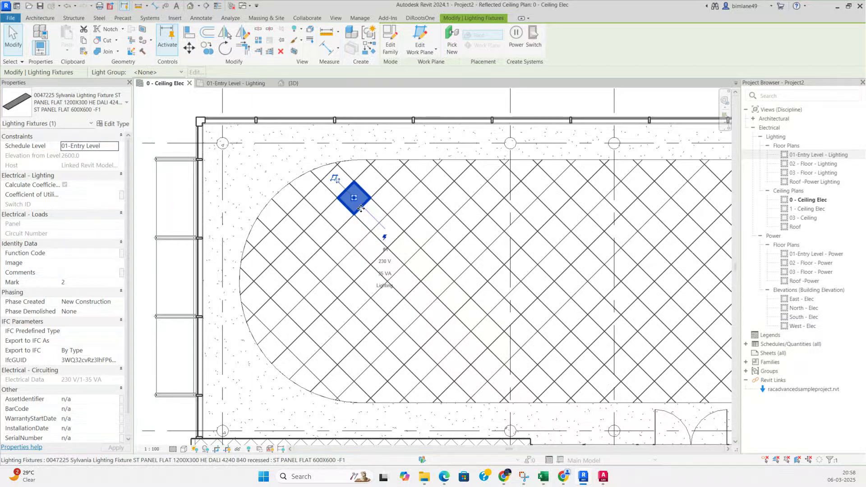
scroll(361, 172, "up", 1)
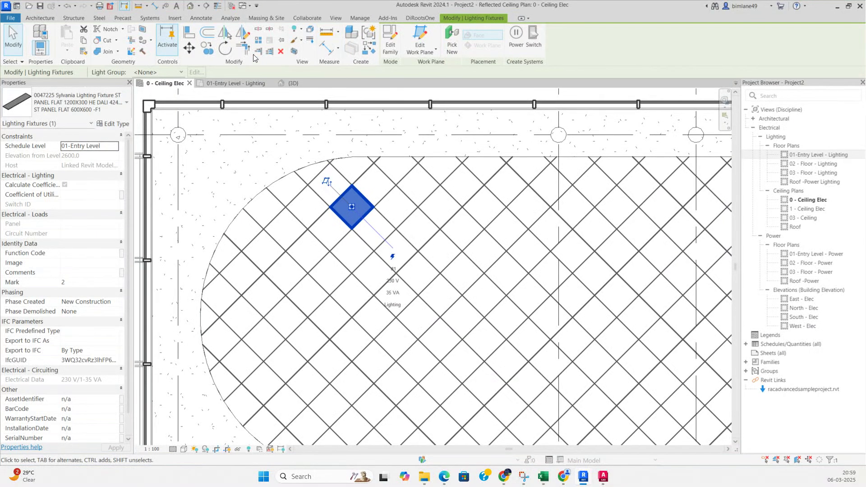
left_click(206, 52)
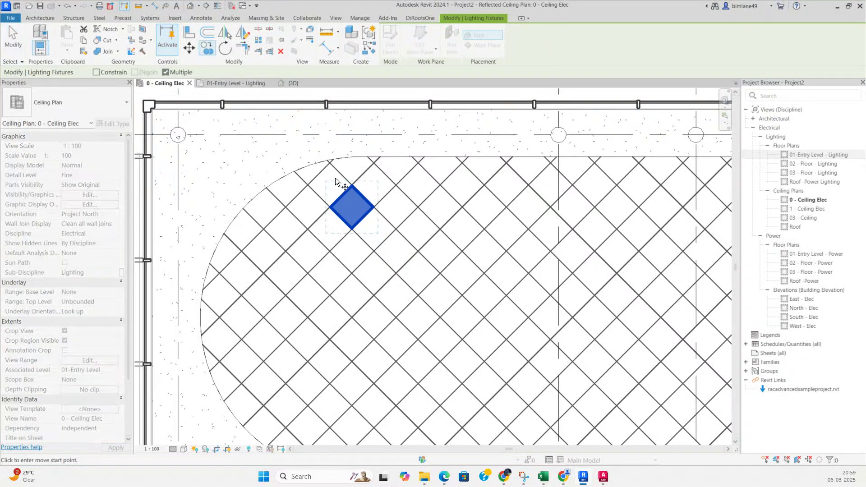
left_click(351, 187)
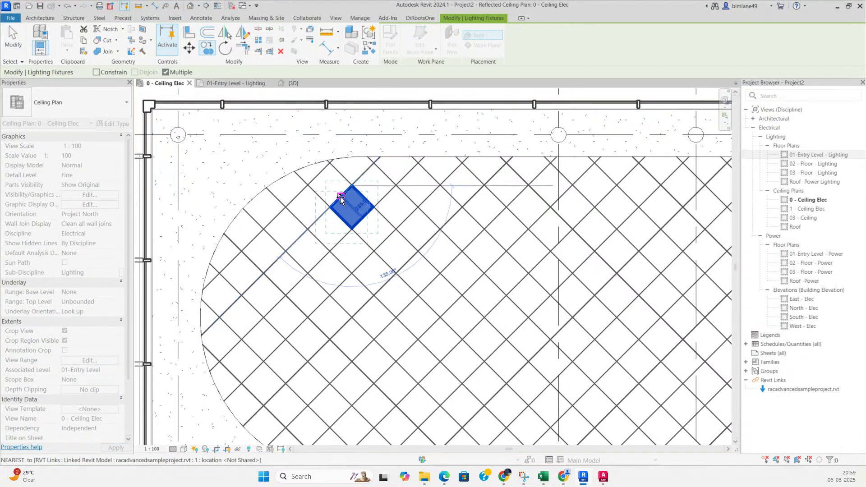
left_click(265, 273)
middle_click_drag(333, 267, 356, 215)
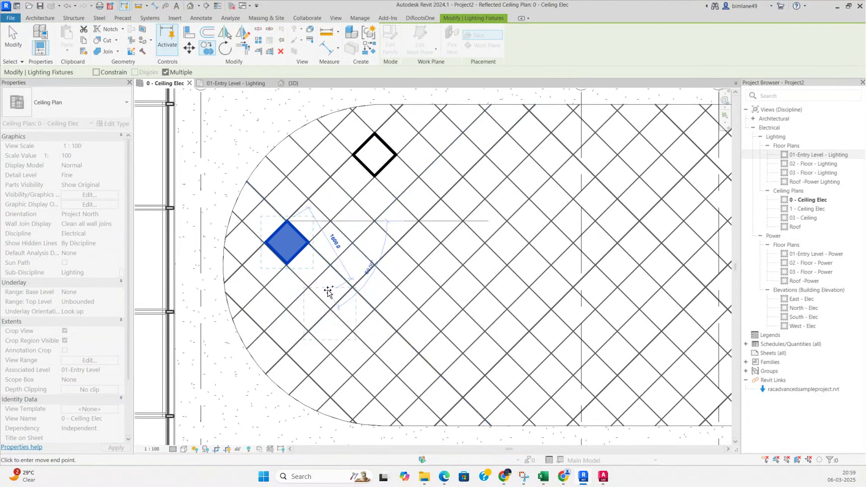
left_click(371, 312)
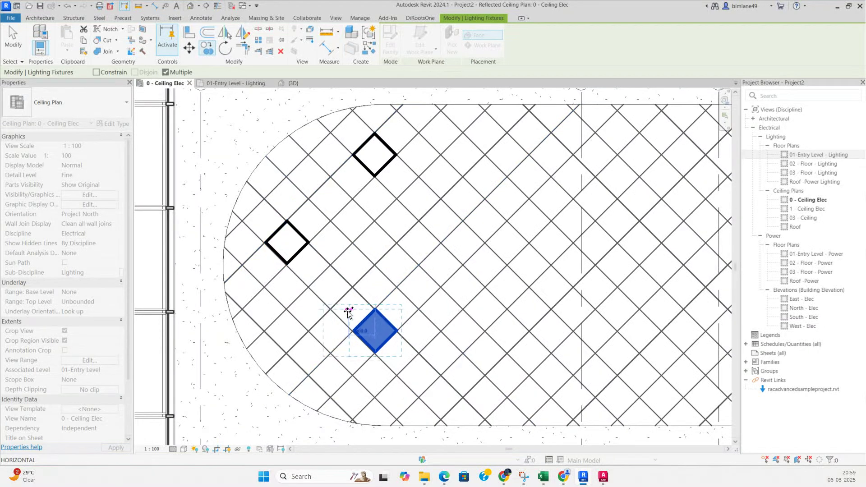
left_click(461, 222)
middle_click_drag(512, 165, 456, 245)
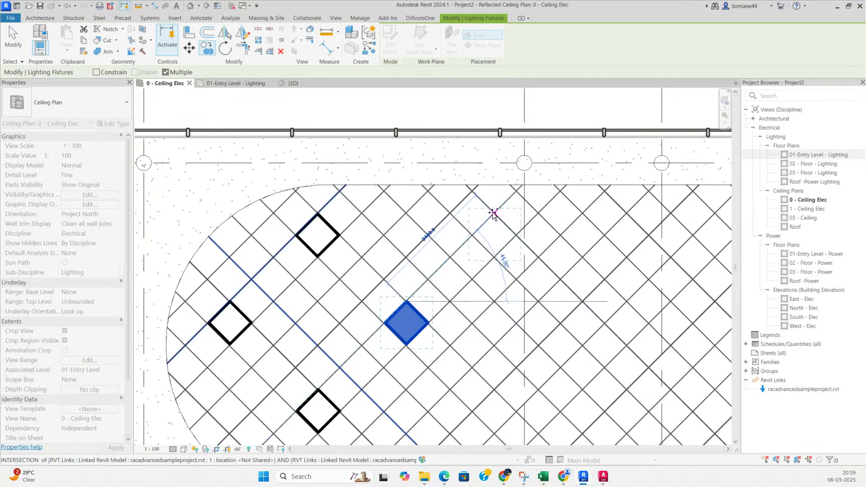
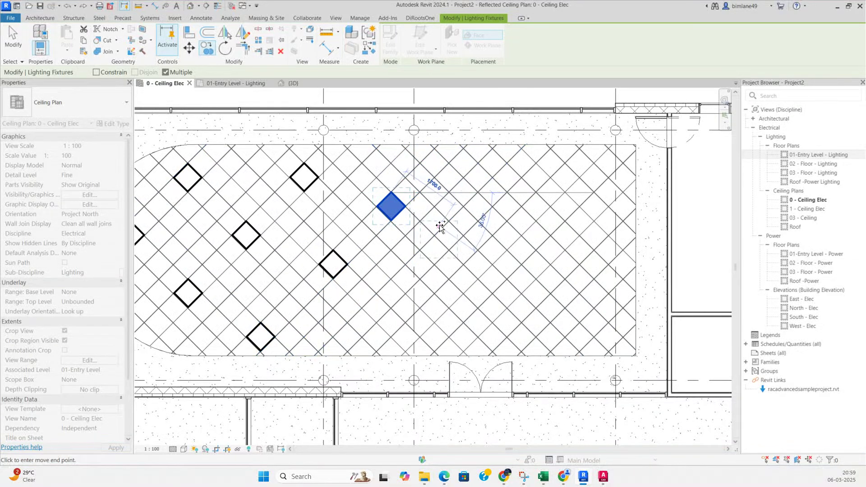
- Copy the panel light onto two more tiles towards the ceiling's straight end, and delete the first of these two copies
left_click(480, 193)
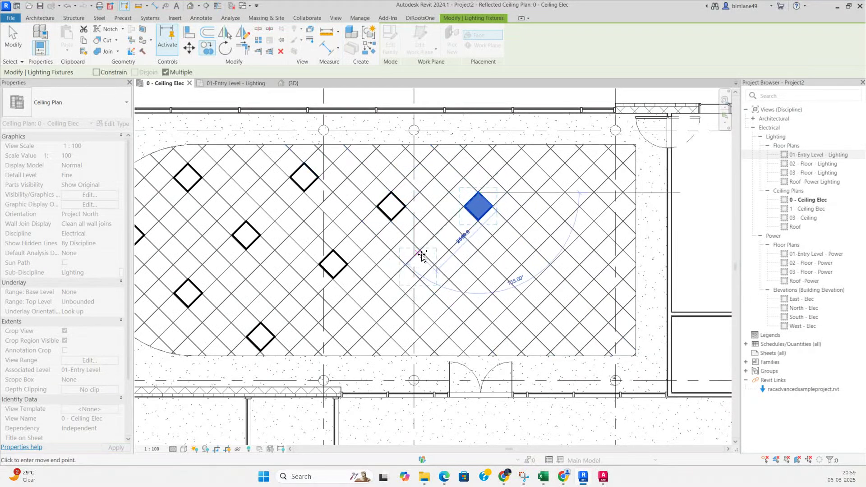
left_click(505, 165)
key("Escape")
key("Escape")
left_click(479, 210)
key("Delete")
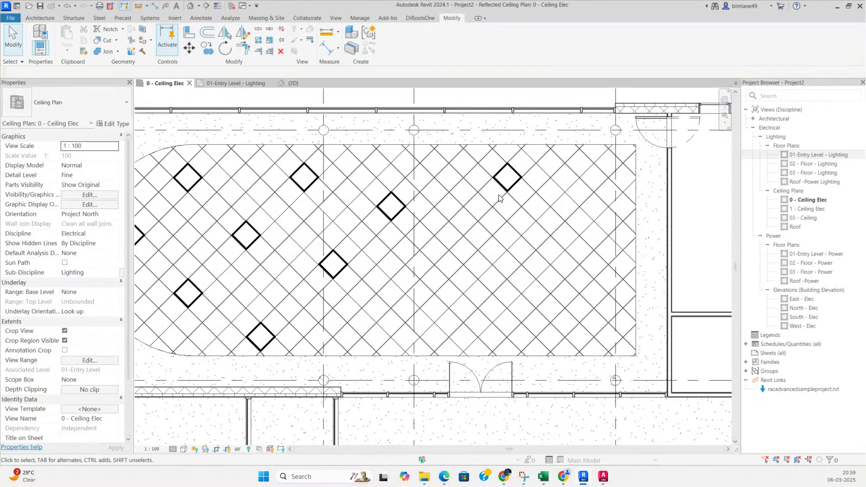
- Move the remaining new panel light by its corner one tile diagonally away from the upper ceiling edge
left_click(512, 184)
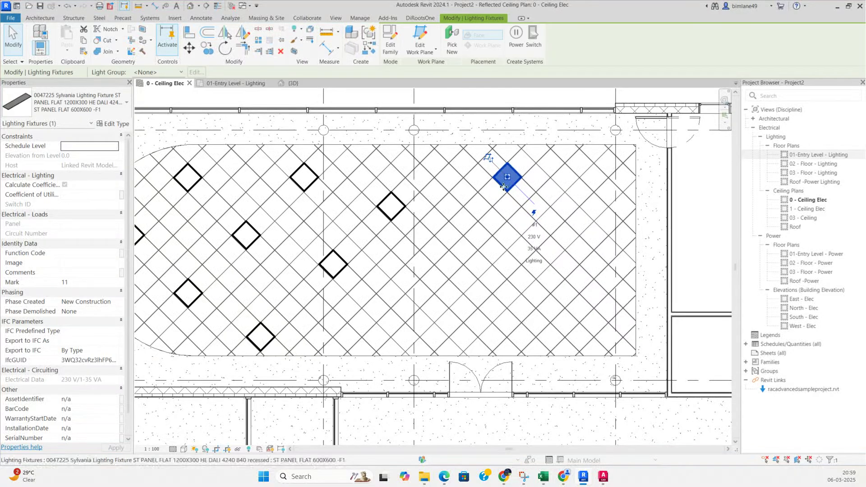
left_click(208, 47)
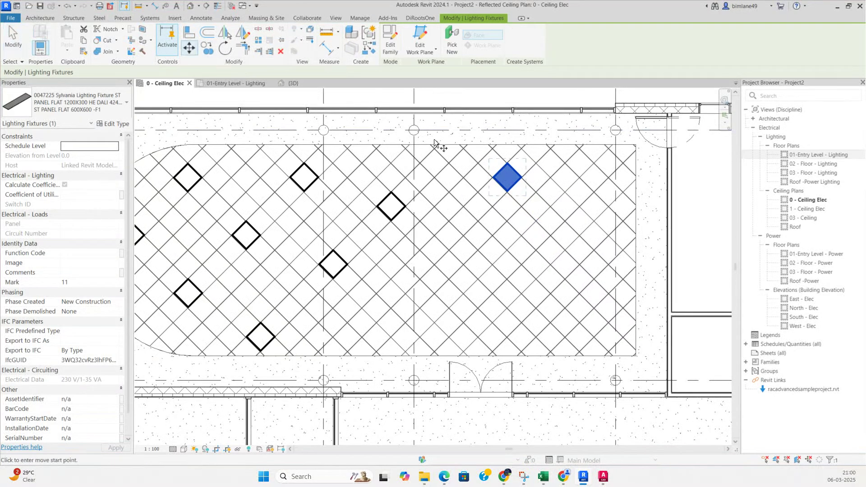
left_click(507, 166)
left_click(521, 181)
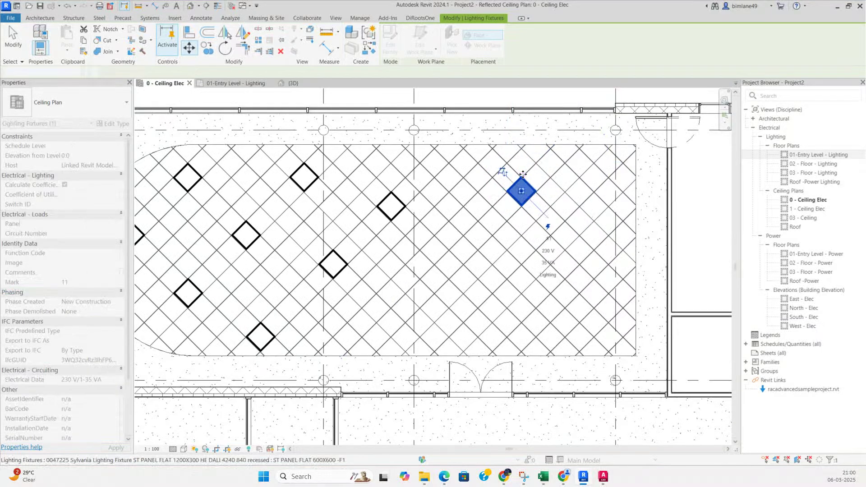
- Copy the moved panel light in multiple mode onto two more tiles, diagonally down towards the ceiling's lower edge
left_click(204, 49)
left_click(526, 175)
left_click(449, 252)
middle_click_drag(441, 283, 487, 232)
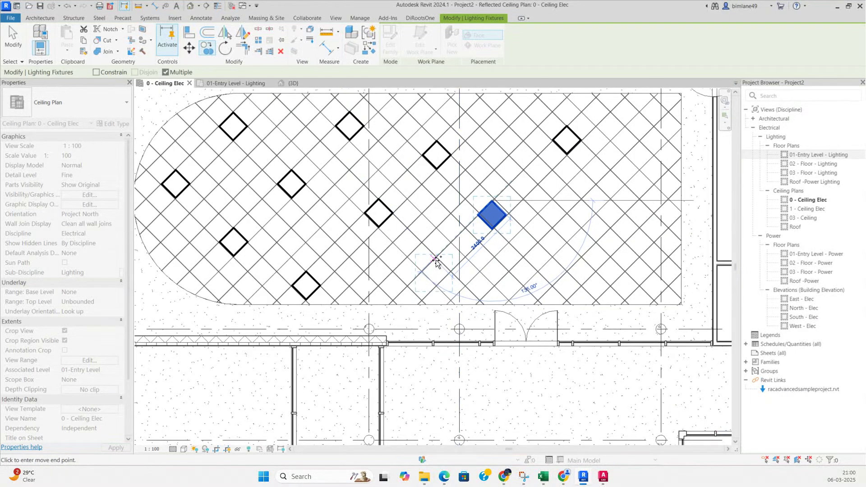
scroll(421, 273, "up", 3)
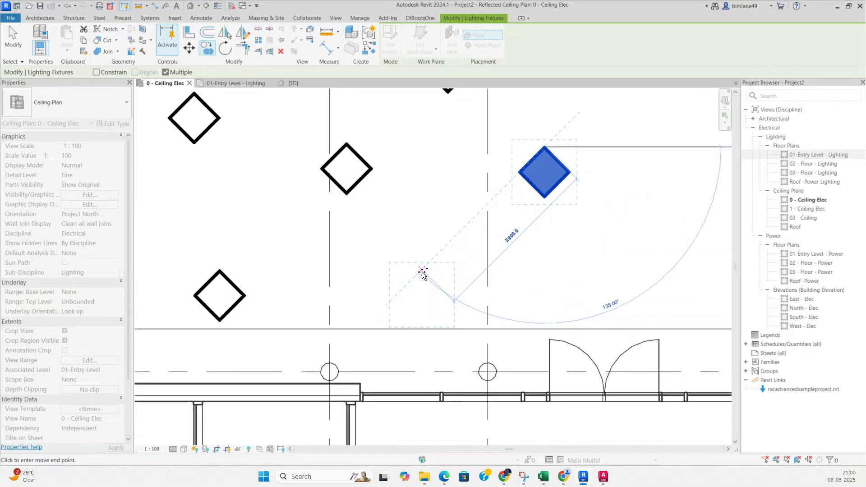
left_click(421, 273)
- Place four more copies of the panel light on tiles between the double door and the ceiling's straight end, and finish copying
scroll(421, 273, "down", 5)
scroll(421, 273, "up", 1)
middle_click_drag(521, 233, 460, 251)
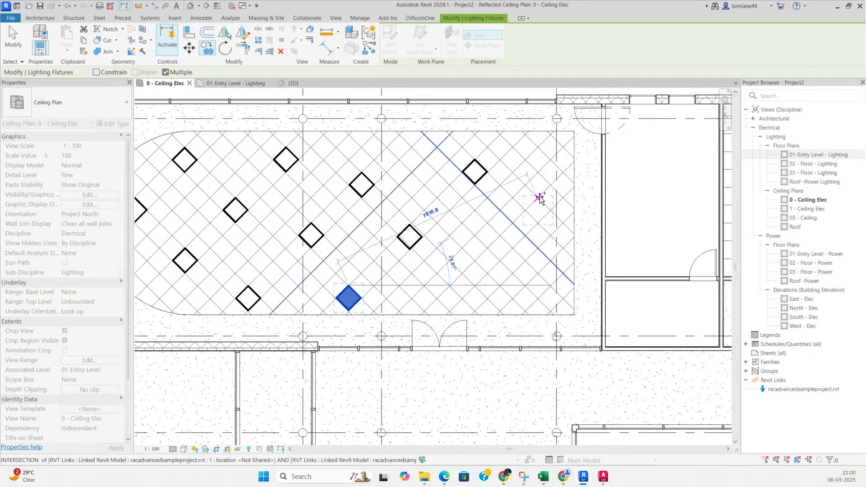
left_click(547, 192)
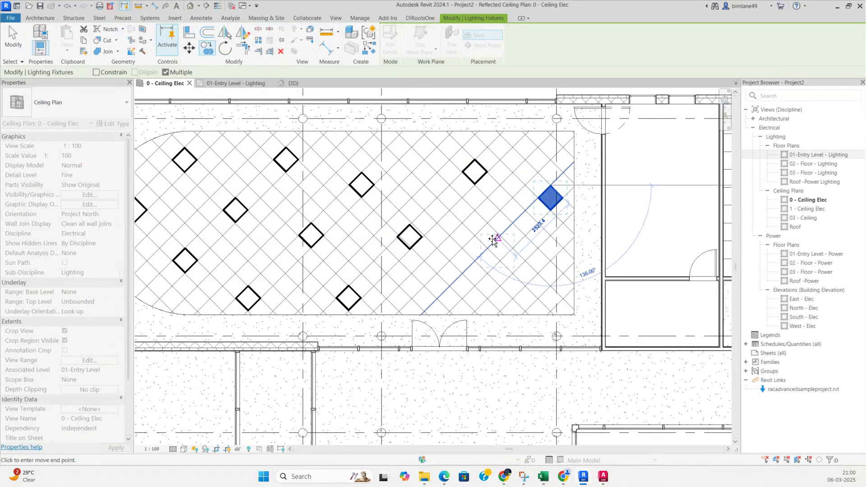
left_click(488, 248)
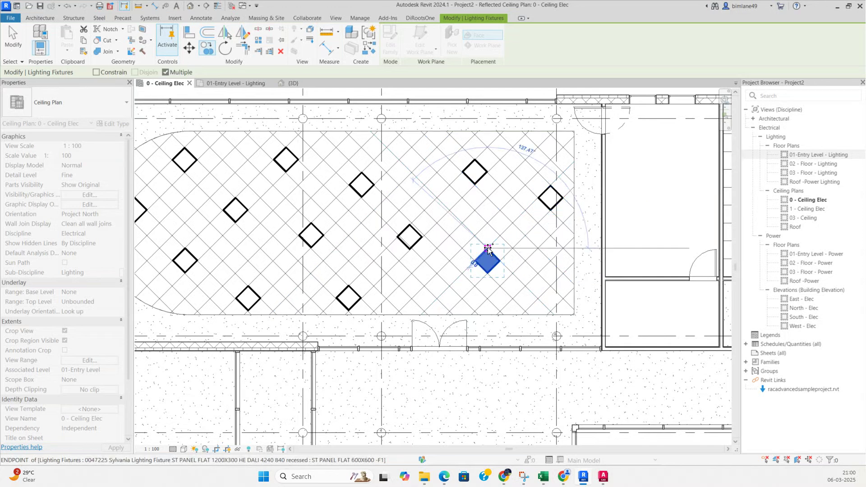
left_click(449, 286)
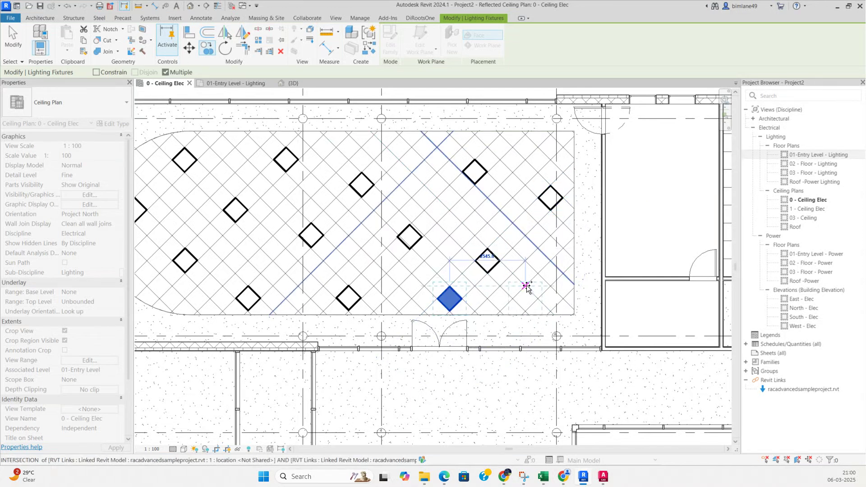
left_click(536, 276)
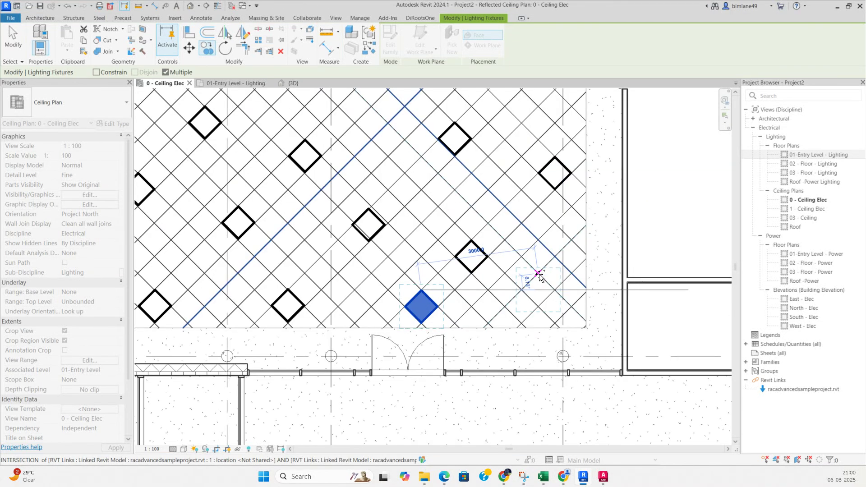
scroll(499, 273, "down", 2)
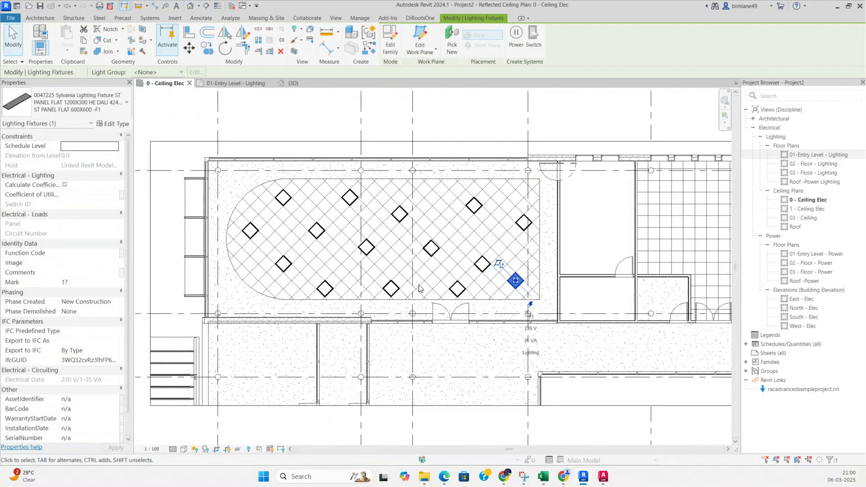
key("Escape")
key("Escape")
- Isolate all the cafeteria panel lights in the 3D view with a selection box and orbit to see them from below
left_click_drag(188, 130, 543, 319)
left_click(294, 53)
middle_click_drag(436, 164, 365, 307, "shift")
middle_click_drag(365, 309, 473, 305)
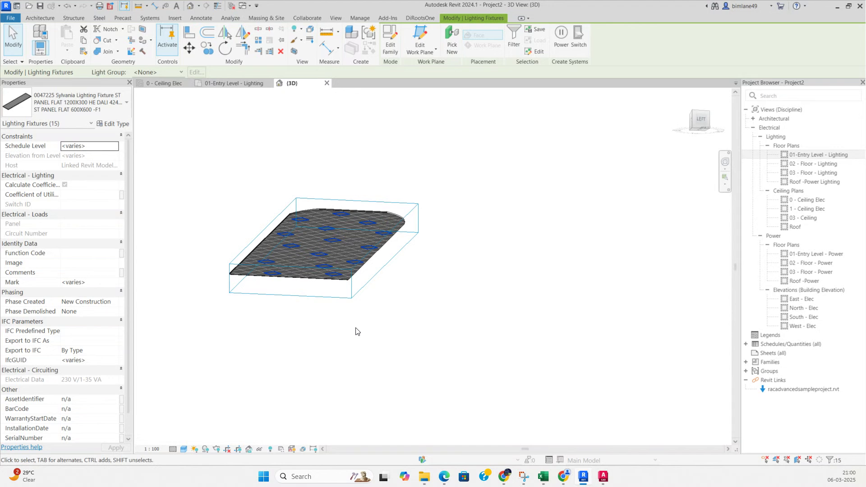
scroll(331, 326, "up", 2)
middle_click_drag(302, 317, 400, 298)
- Extend the section box beyond the ceiling's edge to include the adjacent columns, and inspect the panel lights from below
left_click(359, 327)
scroll(313, 288, "up", 1)
left_click(429, 245)
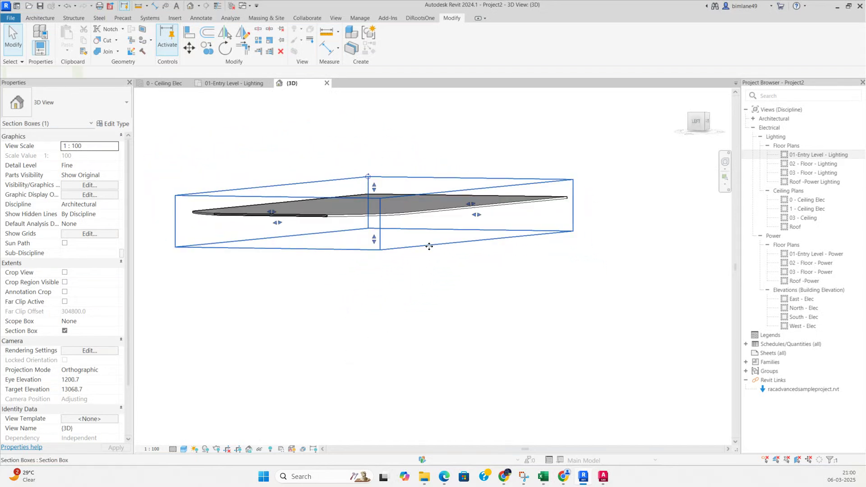
middle_click_drag(583, 236, 383, 271, "shift")
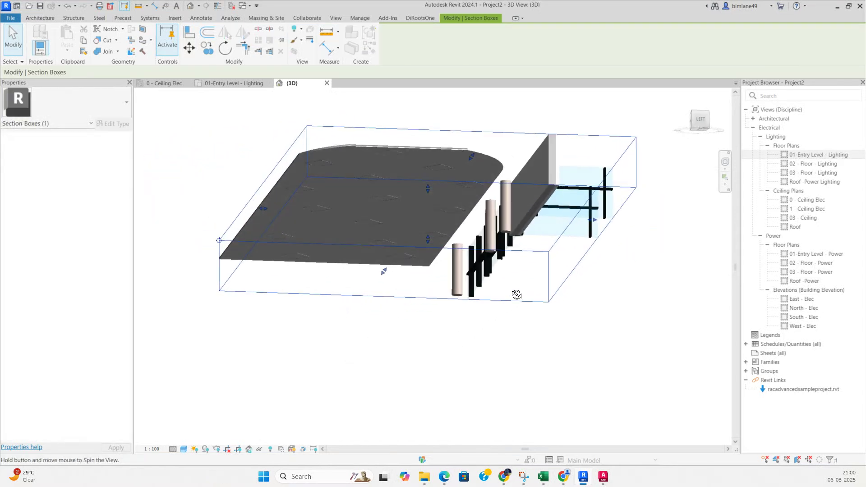
scroll(314, 203, "up", 4)
scroll(312, 200, "up", 2)
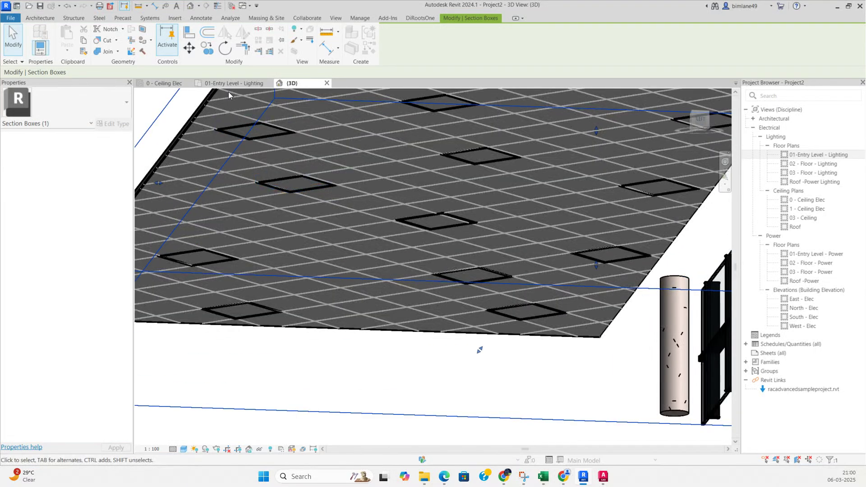
- Review the panel light layout in the 0 - Ceiling Elec plan and the ceilings of the neighbouring rooms
left_click(164, 83)
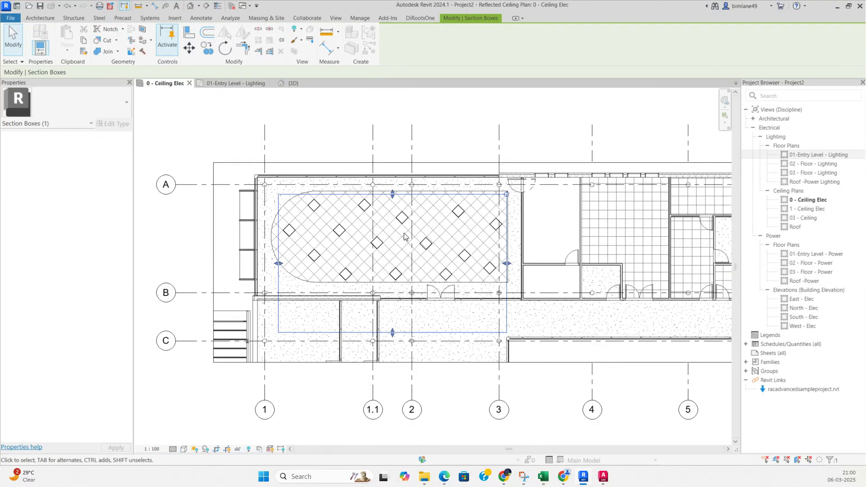
middle_click_drag(492, 322, 454, 301)
scroll(483, 287, "down", 1)
left_click(498, 286)
scroll(421, 236, "up", 2)
mouse_move(432, 266)
middle_mouse_down()
mouse_move(501, 286)
mouse_move(489, 263)
middle_mouse_up()
scroll(489, 263, "down", 1)
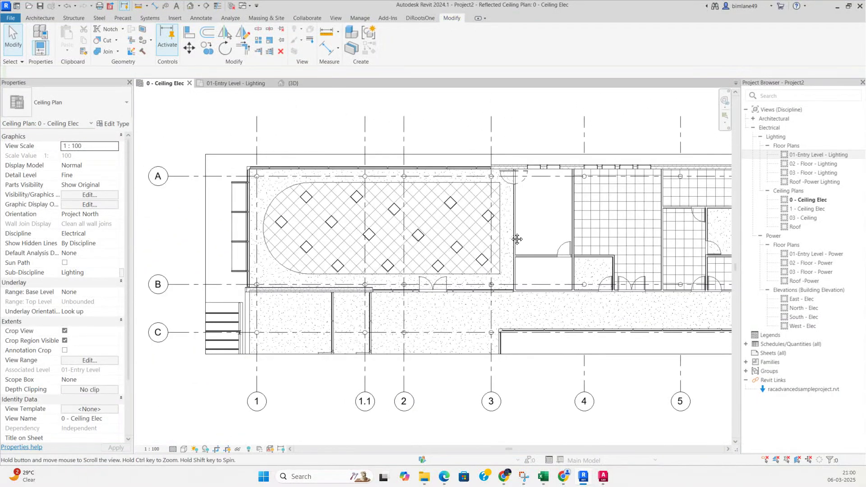
scroll(491, 228, "up", 2)
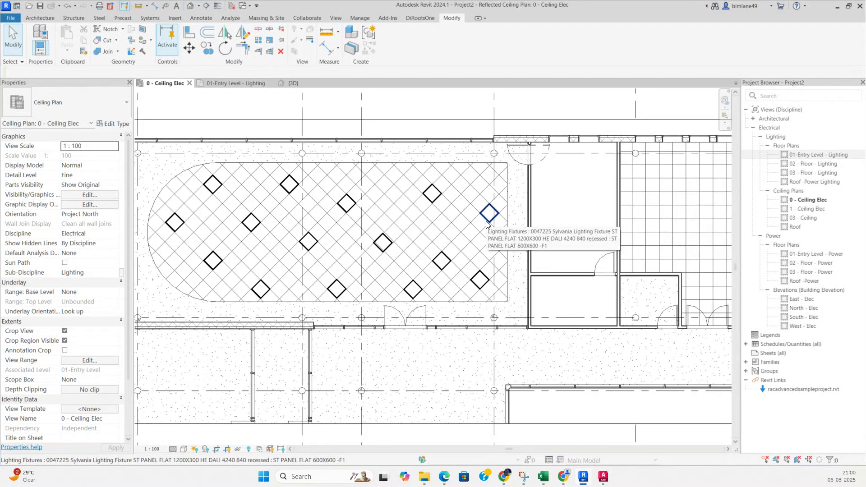
left_click(486, 224)
middle_click_drag(539, 243, 379, 246)
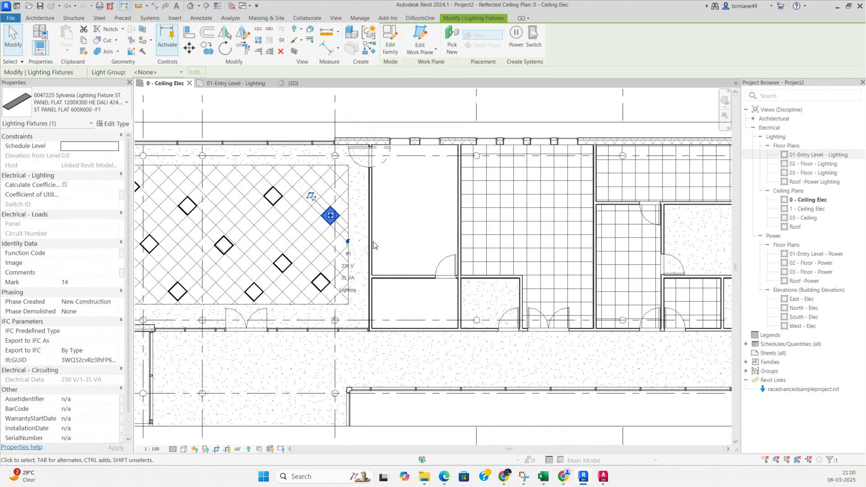
left_click(360, 203)
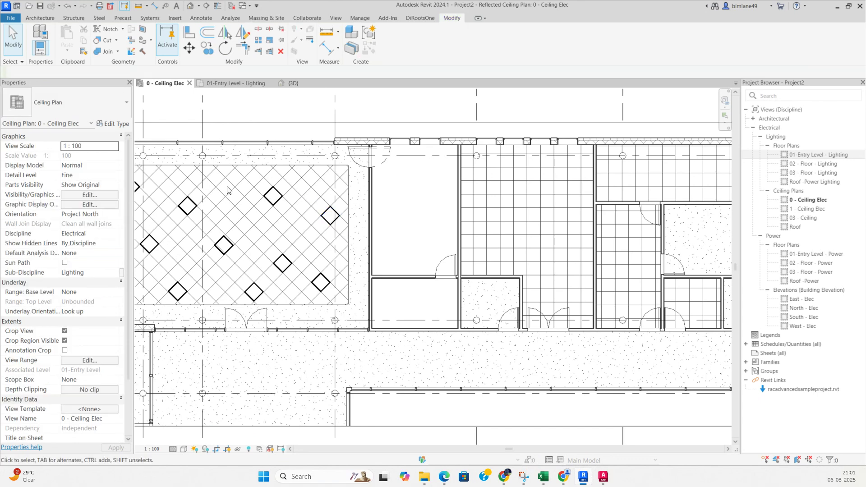
- Select all the cafeteria panel lights and assign them the type ST PANEL FLAT 600X600 -F1
scroll(187, 202, "down", 2)
middle_click_drag(186, 202, 284, 205)
left_click_drag(156, 136, 403, 319)
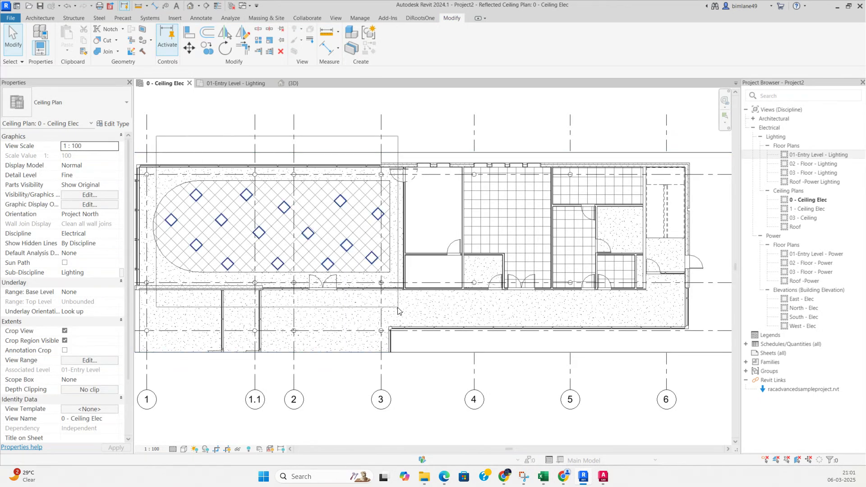
left_click(103, 111)
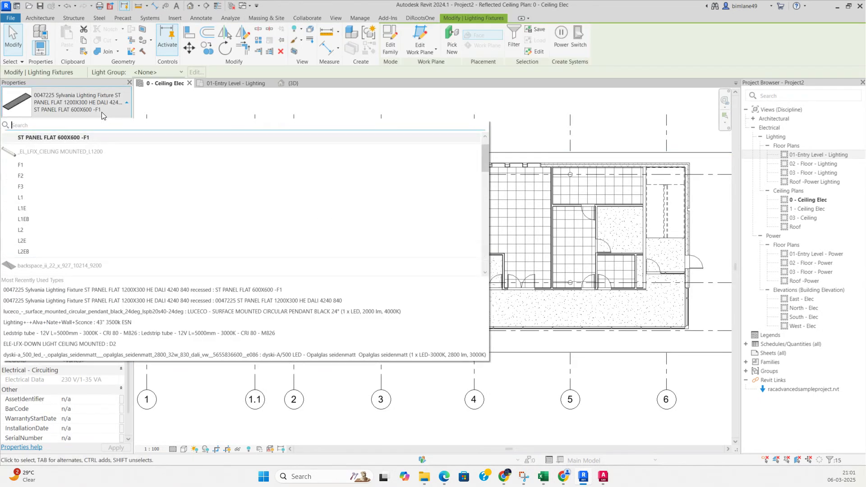
left_click(80, 138)
key("Escape")
- Create a similar light from a cafeteria panel and place it in the gridded room near grid 4, in the second column near the outer wall
scroll(419, 228, "up", 5)
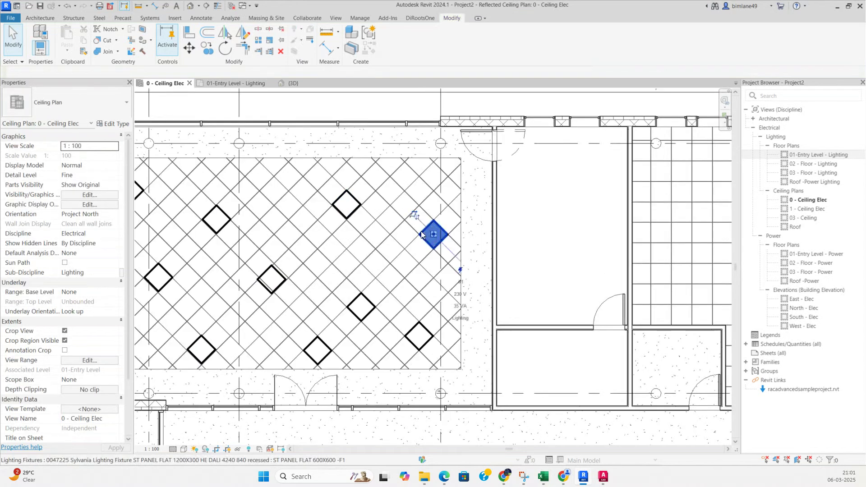
left_click(419, 229)
right_click(420, 228)
left_click(457, 298)
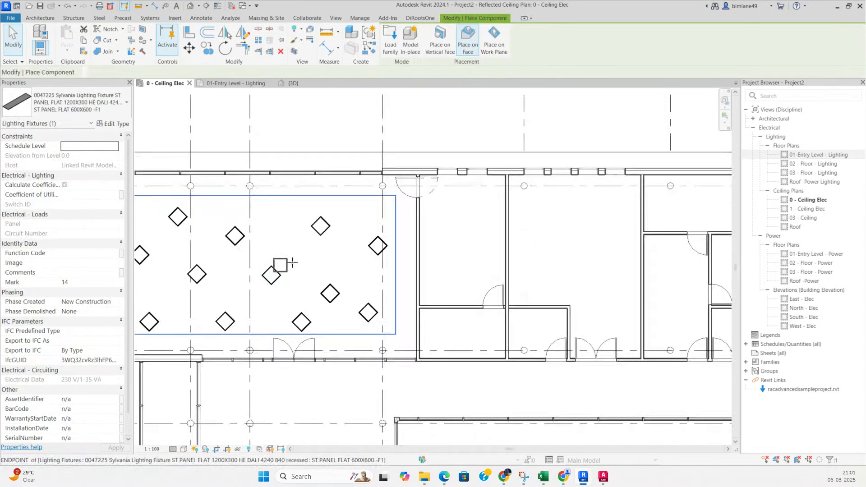
scroll(528, 201, "up", 4)
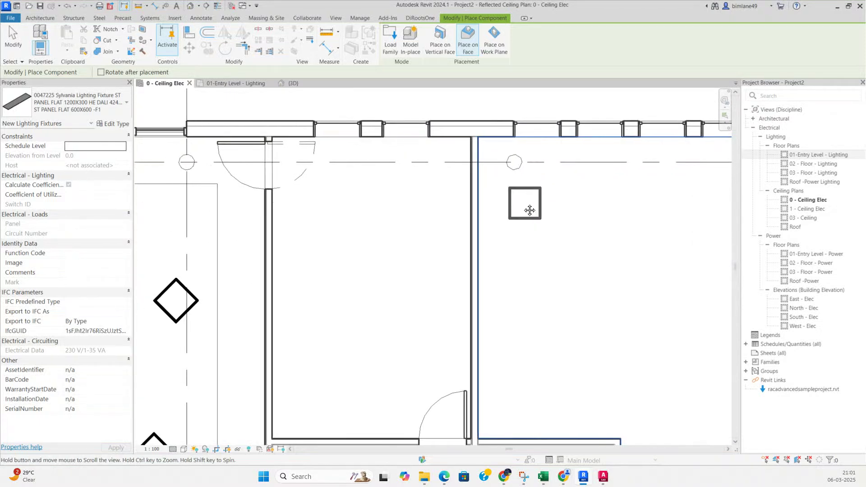
middle_click_drag(529, 203, 443, 220)
scroll(442, 221, "up", 2)
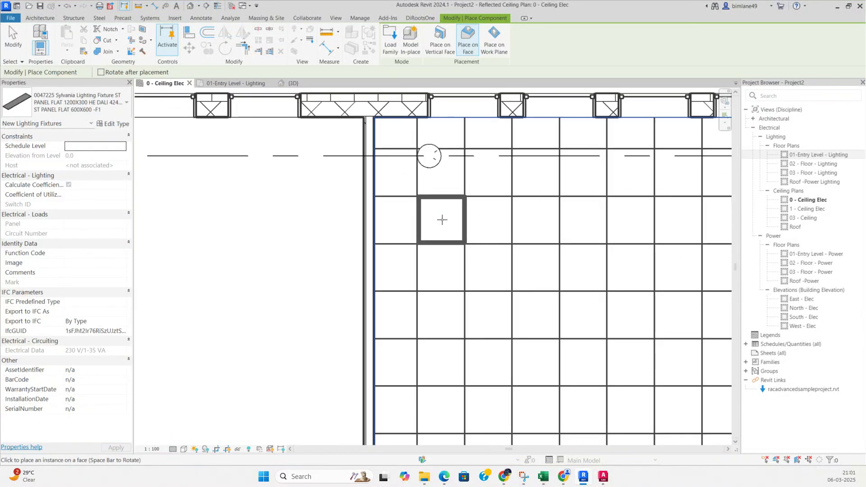
key("Escape")
key("Escape")
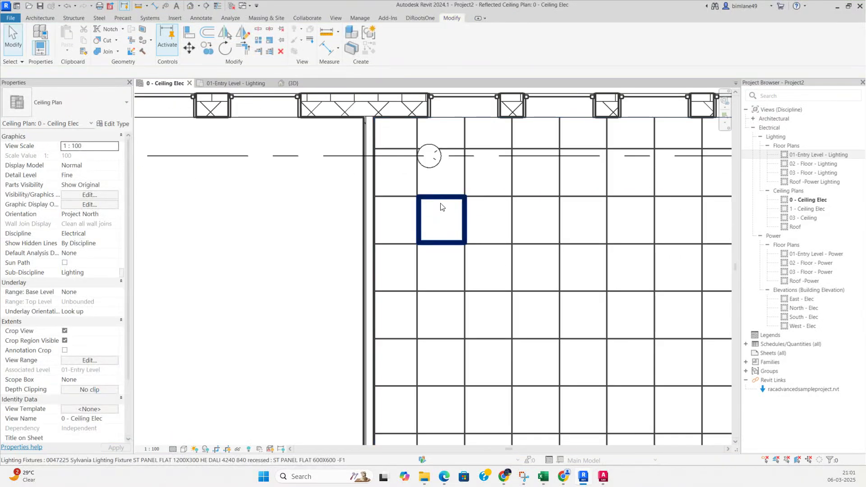
- Duplicate the placed light's type as ST PANEL FLAT 600X600 -F2 and set its Type Mark to F2
left_click(441, 207)
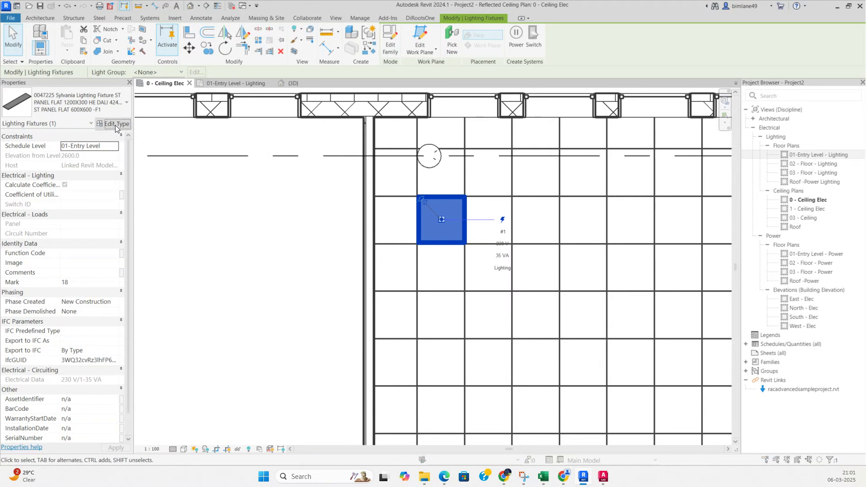
left_click(115, 124)
left_click(577, 90)
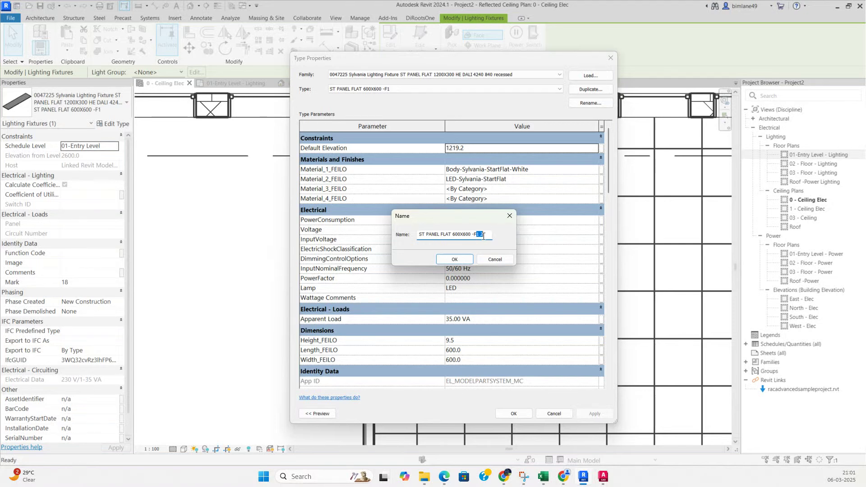
left_click(455, 260)
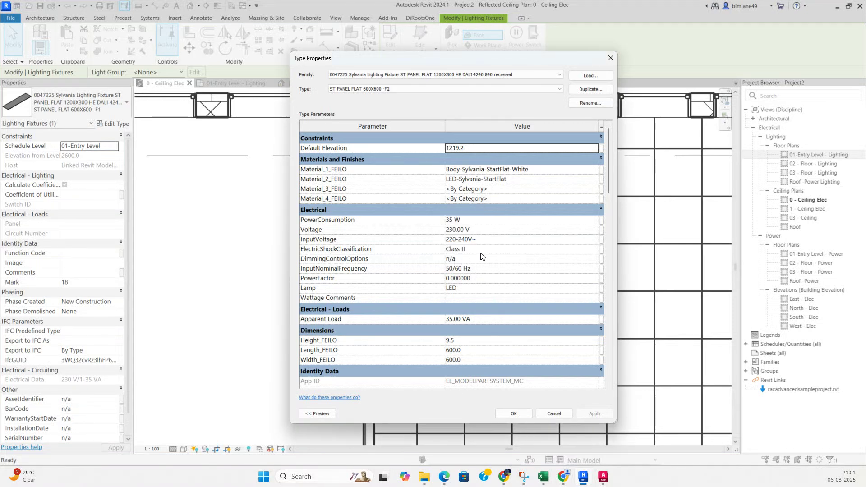
scroll(457, 354, "down", 5)
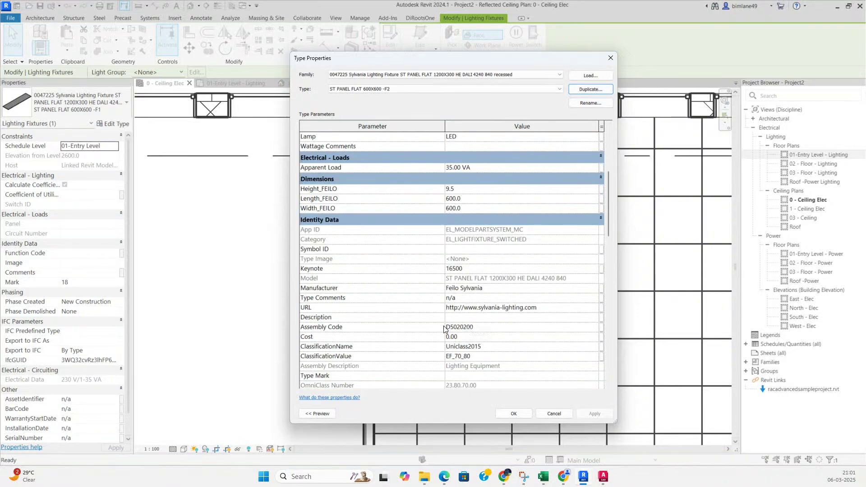
scroll(469, 339, "down", 1)
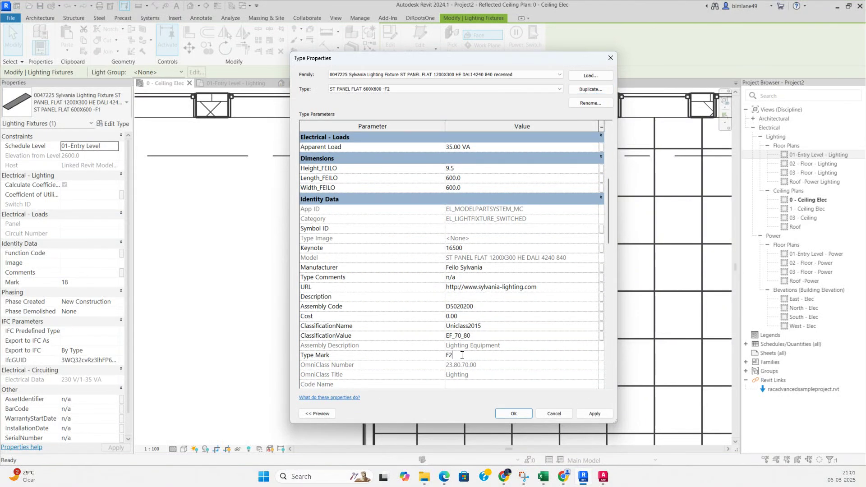
left_click(588, 413)
left_click(524, 418)
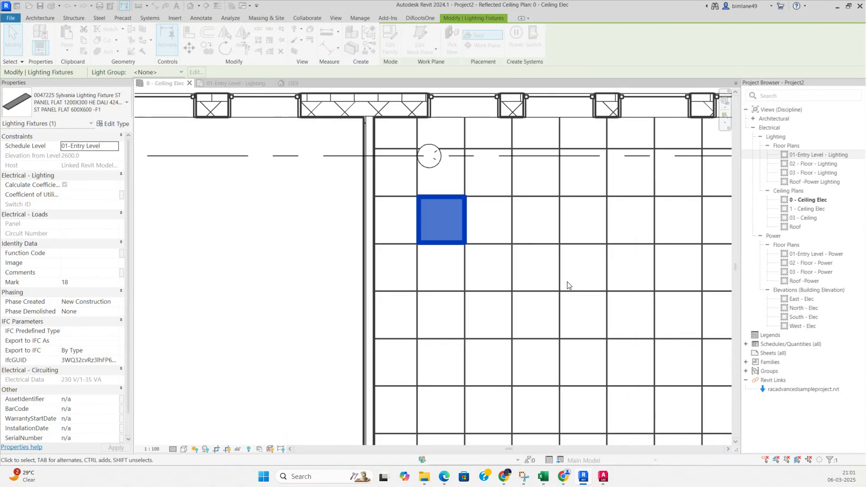
- Set the Type Mark of the cafeteria panel light type ST PANEL FLAT 600X600 -F1 to F1
scroll(569, 287, "down", 3)
scroll(570, 287, "down", 1)
key("Escape")
scroll(407, 305, "up", 2)
left_click(386, 304)
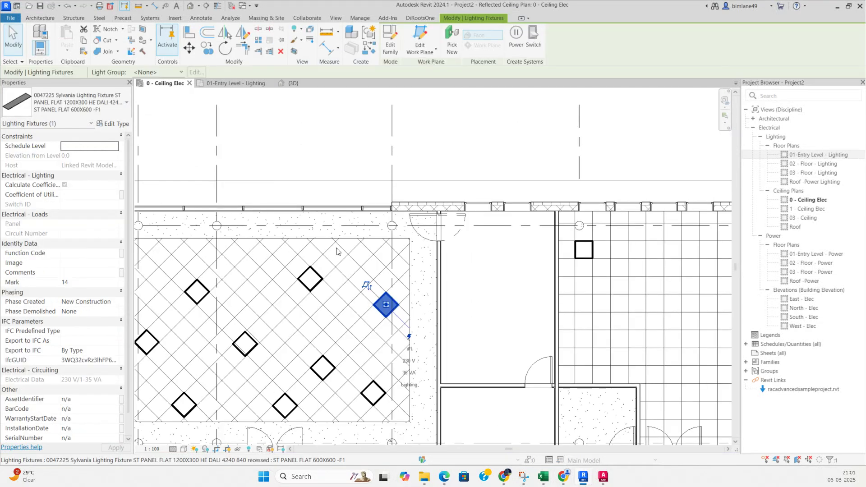
left_click(117, 126)
scroll(470, 270, "down", 5)
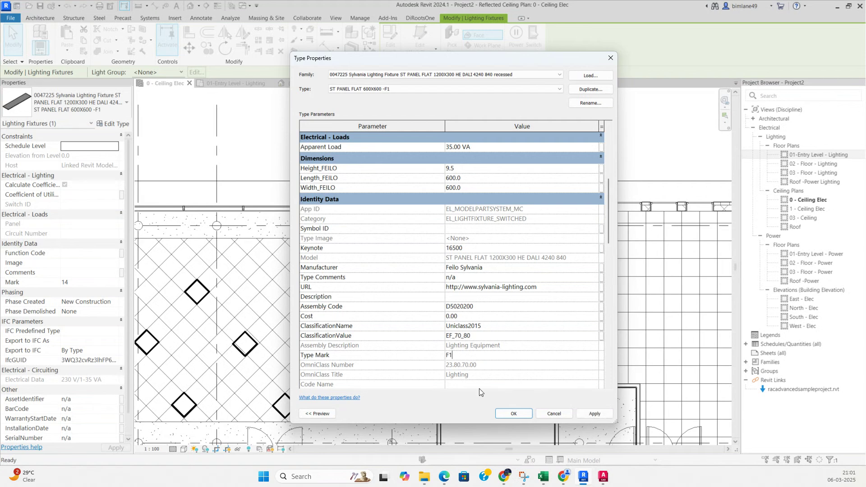
left_click(508, 414)
scroll(396, 232, "down", 2)
key("Escape")
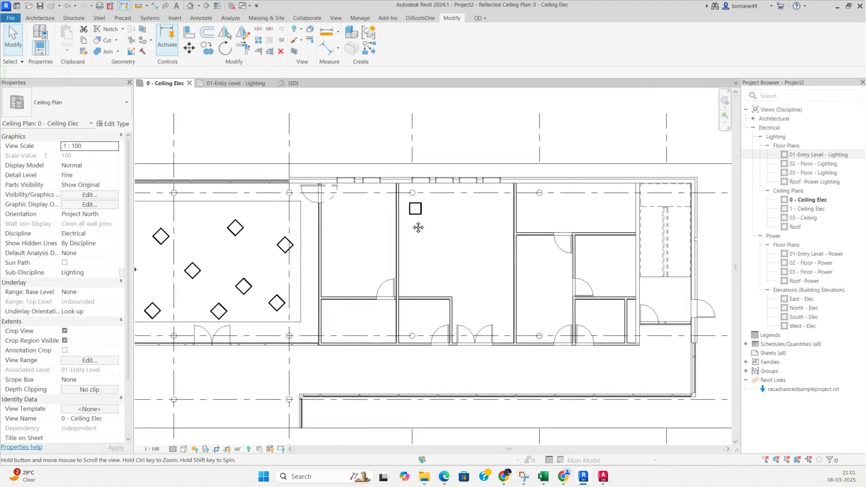
- Copy the F2 panel light twice horizontally along its ceiling row, with four tiles between successive copies
scroll(391, 175, "up", 1)
left_click_drag(369, 158, 445, 255)
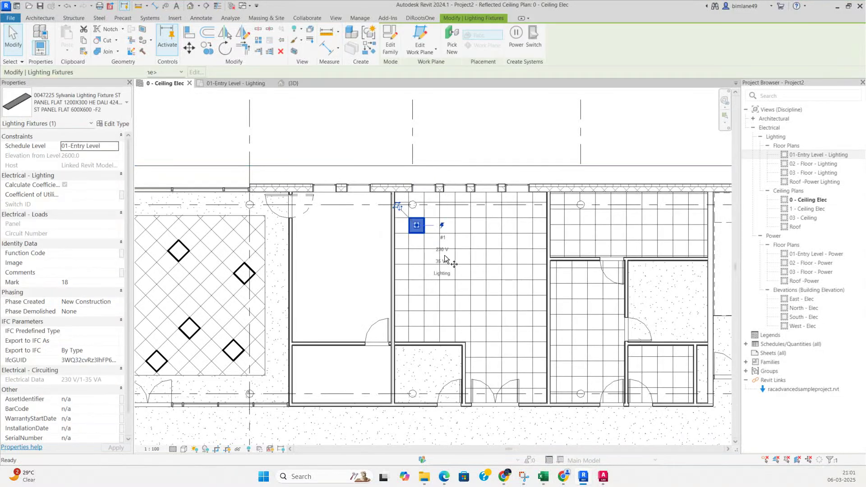
scroll(410, 238, "up", 2)
left_click(410, 230)
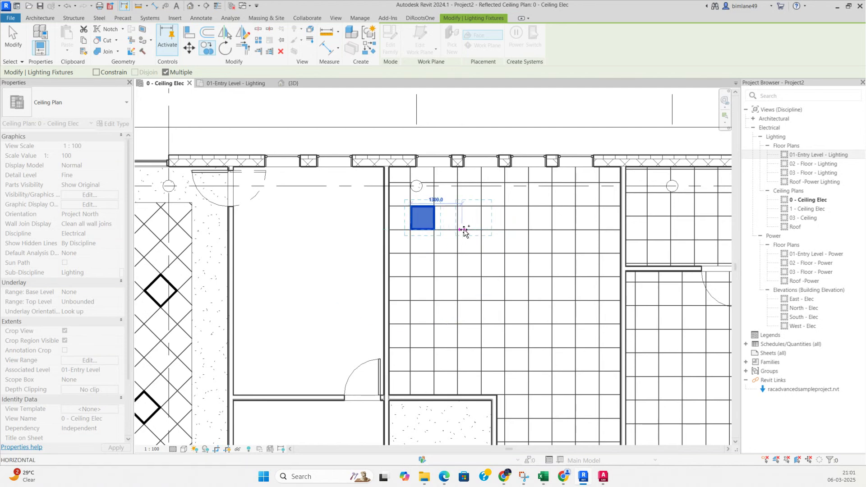
left_click(504, 230)
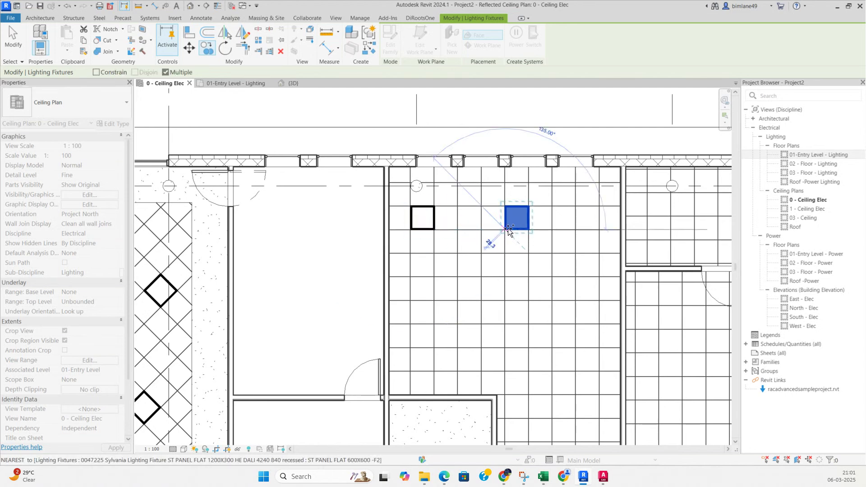
left_click(599, 230)
key("Escape")
key("Escape")
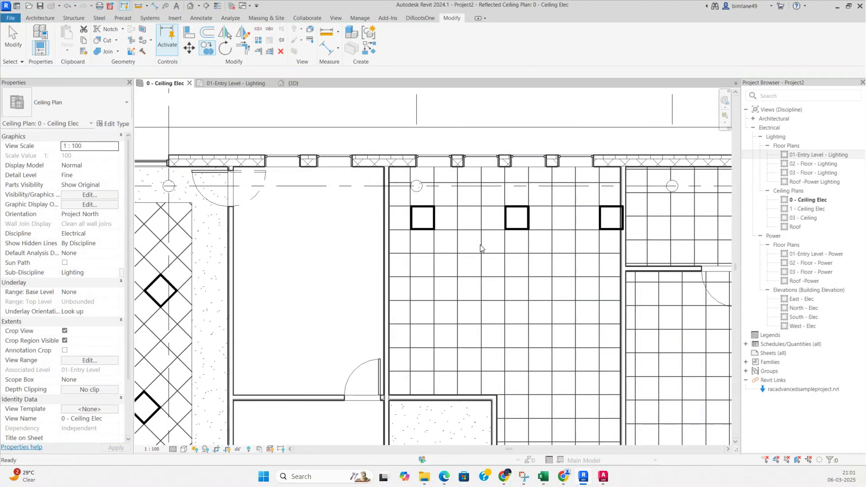
- Move the F2 light overlapping the room's east wall one tile west, snapping it to the ceiling grid
scroll(608, 214, "up", 2)
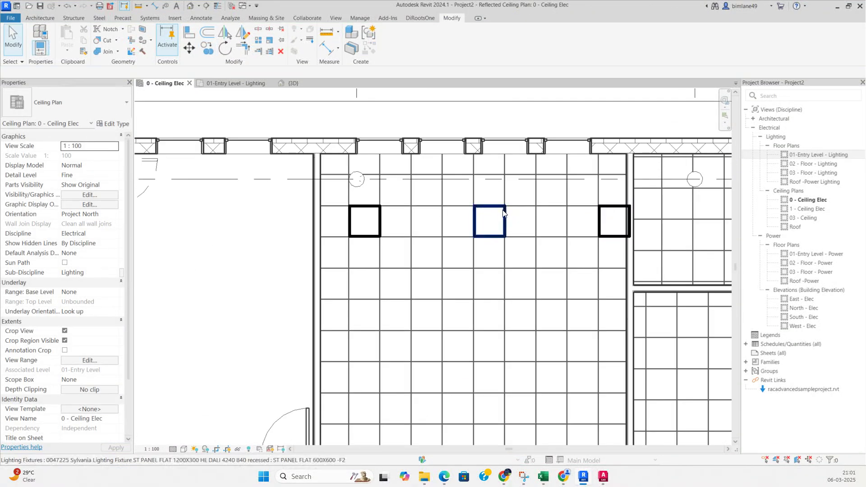
left_click(606, 209)
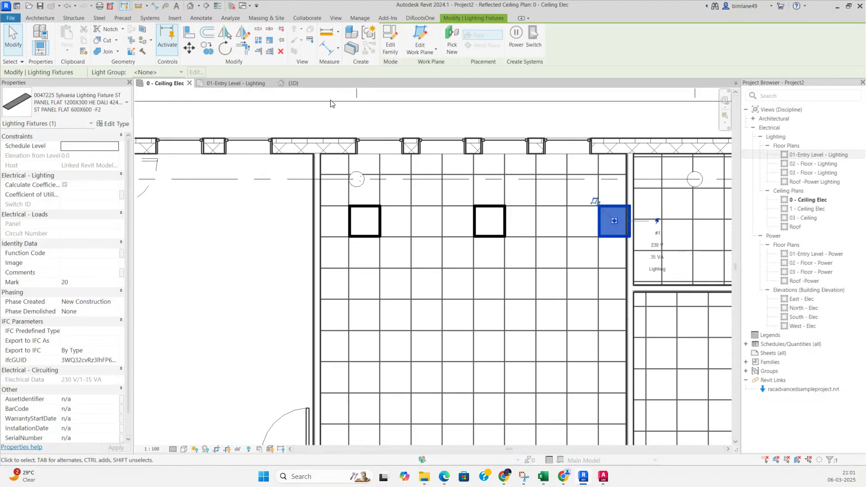
left_click(189, 48)
left_click(600, 207)
left_click(568, 207)
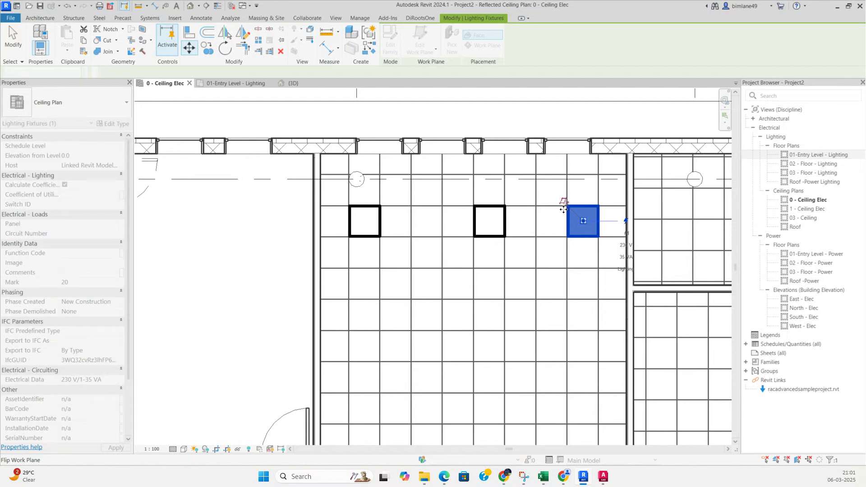
key("Escape")
middle_click_drag(538, 251, 527, 233)
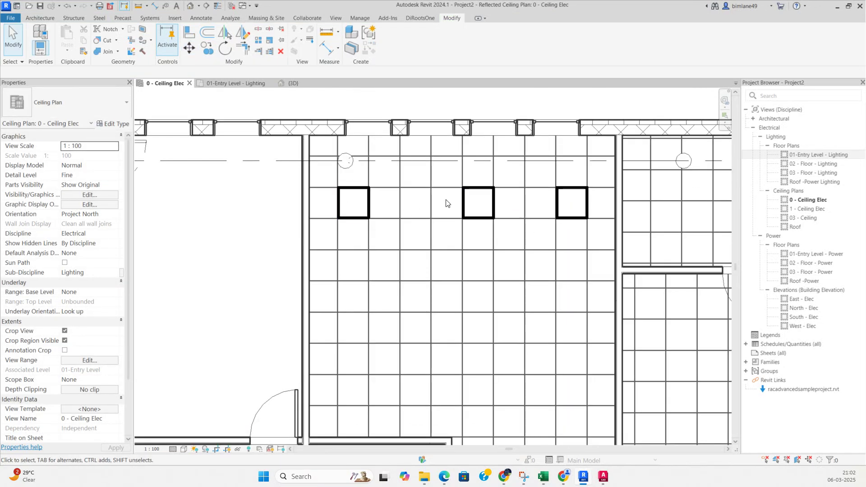
- Copy the row of three F2 lights twice down the room at four-tile spacing, and delete the copy lying over the small room
middle_click_drag(445, 217, 448, 194)
middle_click_drag(452, 234, 450, 231)
left_click_drag(302, 147, 582, 246)
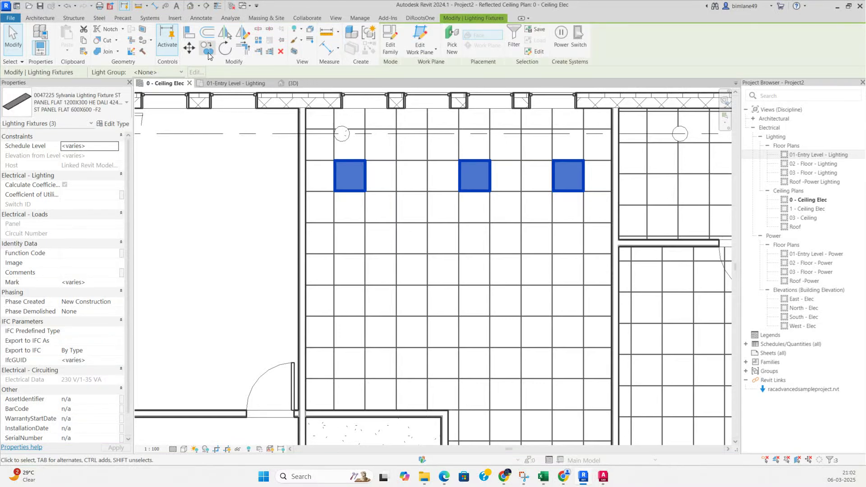
key("c")
key("o")
left_click(517, 162)
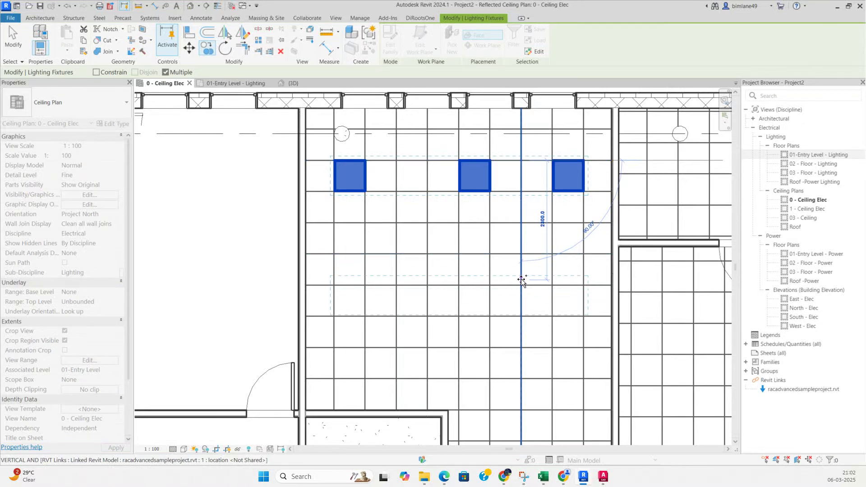
left_click(521, 231)
middle_click_drag(521, 258, 496, 203)
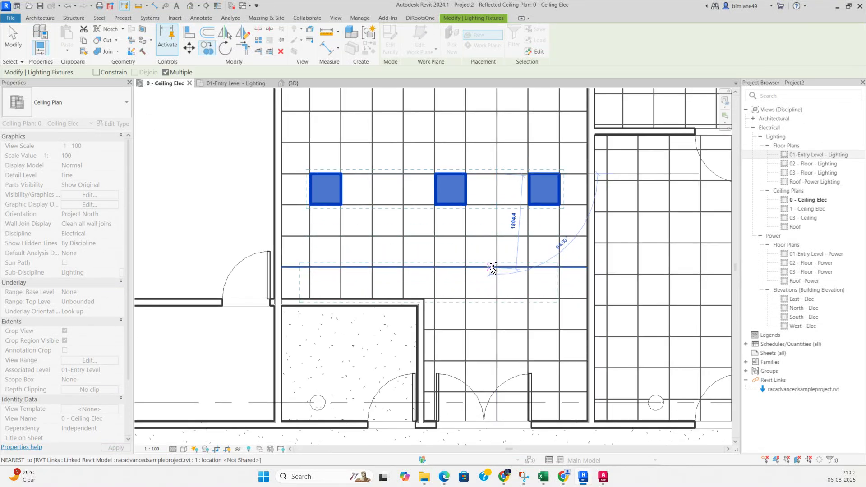
left_click(497, 298)
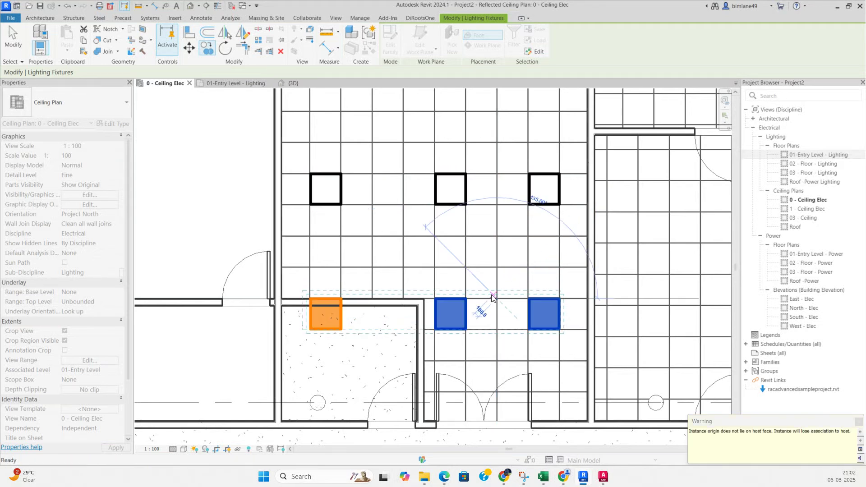
key("Escape")
left_click(341, 329)
key("Delete")
- Copy the upper-right F2 light into the second column of the adjacent wide room's ceiling grid
middle_click_drag(435, 318, 388, 258)
scroll(434, 289, "down", 1)
mouse_move(439, 294)
middle_mouse_down()
mouse_move(409, 278)
mouse_move(435, 302)
mouse_move(434, 343)
middle_mouse_up()
scroll(428, 279, "down", 1)
scroll(404, 318, "down", 1)
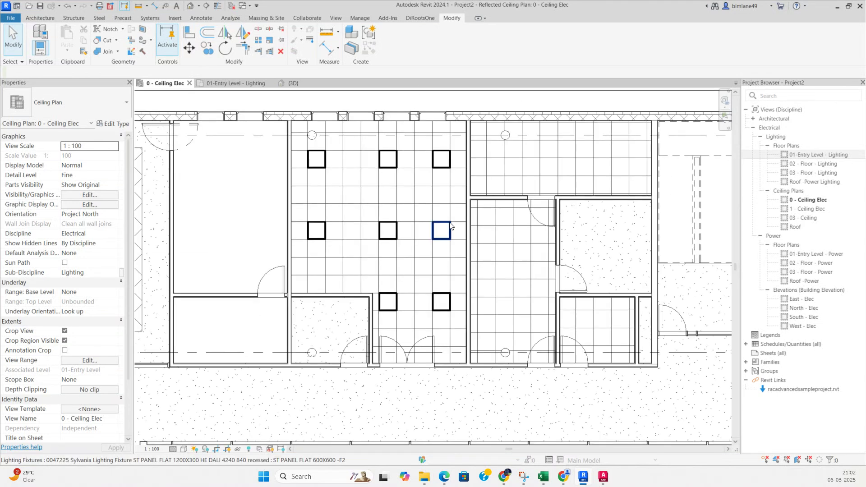
left_click(441, 166)
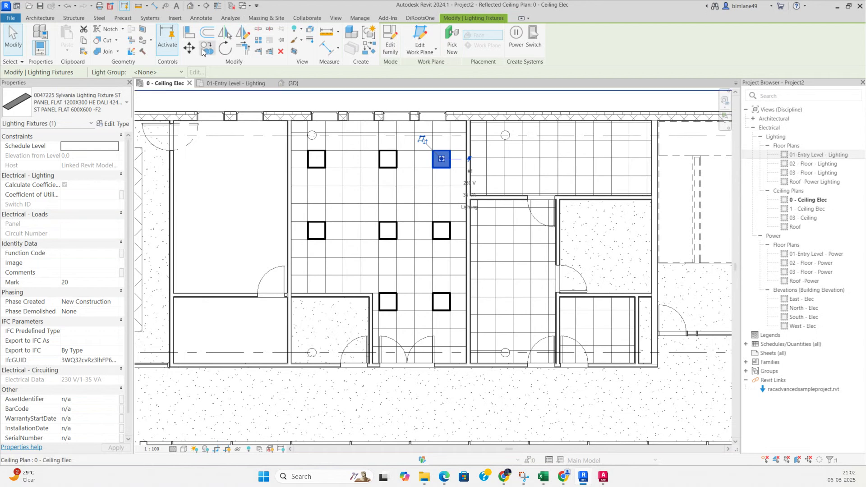
left_click(208, 47)
left_click(433, 167)
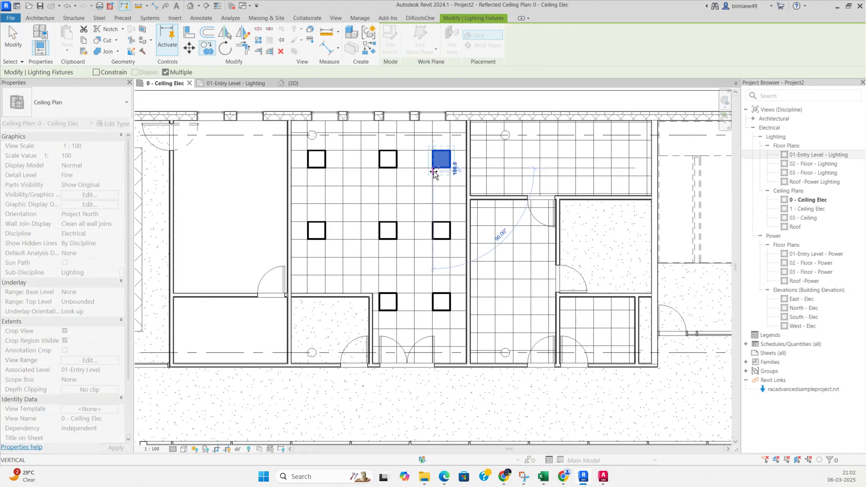
scroll(507, 149, "up", 1)
left_click(475, 165)
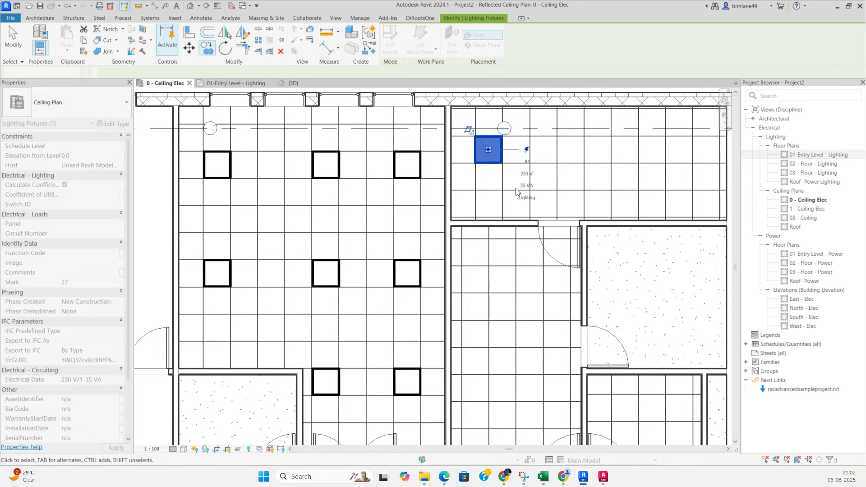
- Move the copied light in the wide room one tile down to the next row of the ceiling grid
middle_click_drag(518, 193, 481, 237)
left_click(448, 211)
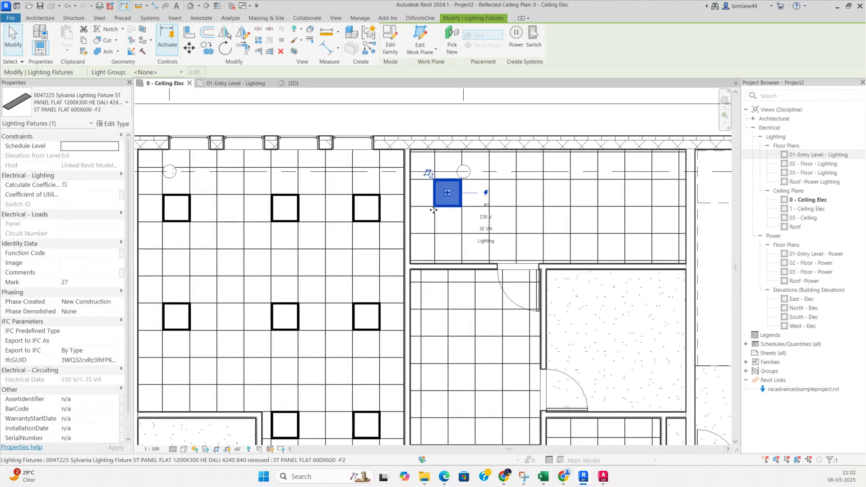
scroll(432, 210, "up", 1)
left_click(190, 48)
scroll(459, 166, "up", 1)
left_click(467, 176)
left_click(467, 210)
key("Escape")
scroll(479, 207, "down", 1)
middle_click_drag(491, 214, 424, 207)
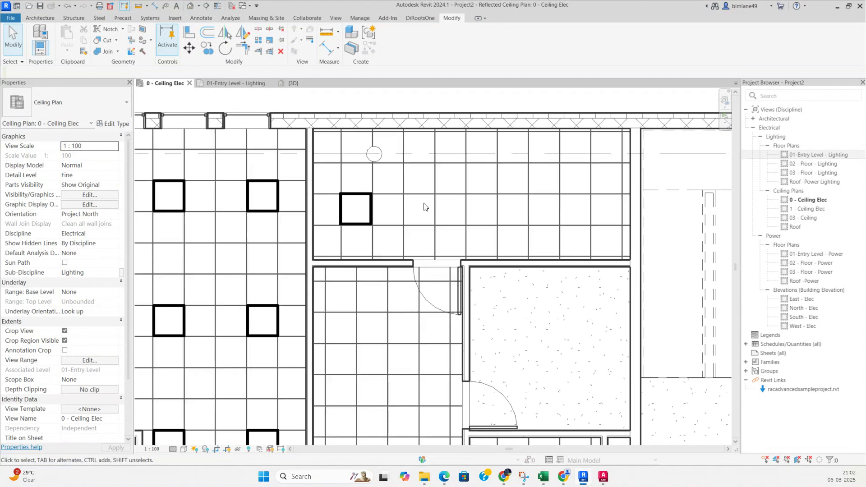
- Duplicate the wide room light's type as ST PANEL FLAT 600X600 -F3 and set its type mark to F3
left_click(356, 209)
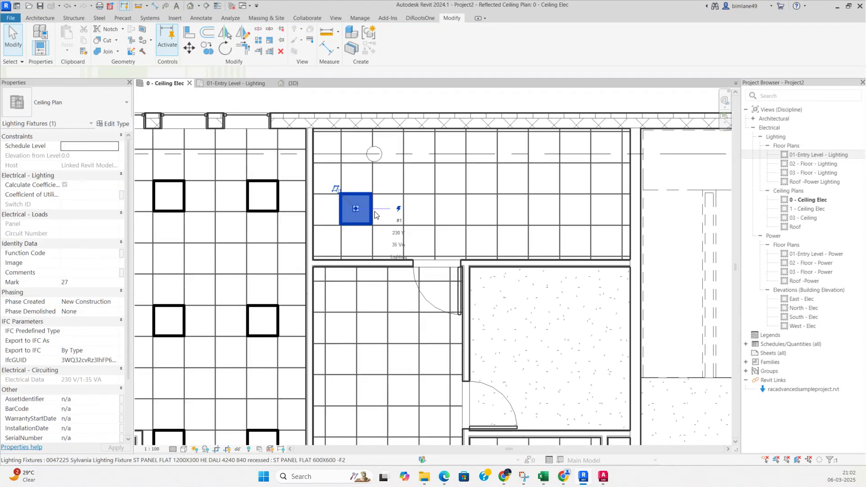
left_click(119, 124)
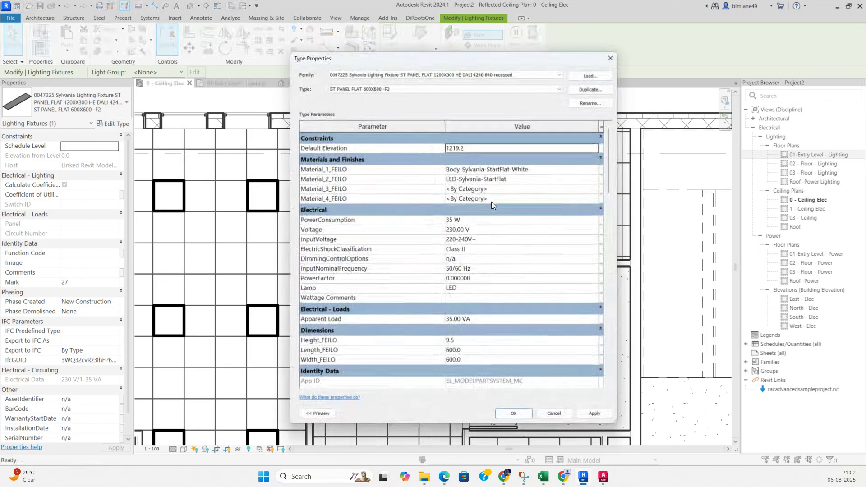
left_click(583, 89)
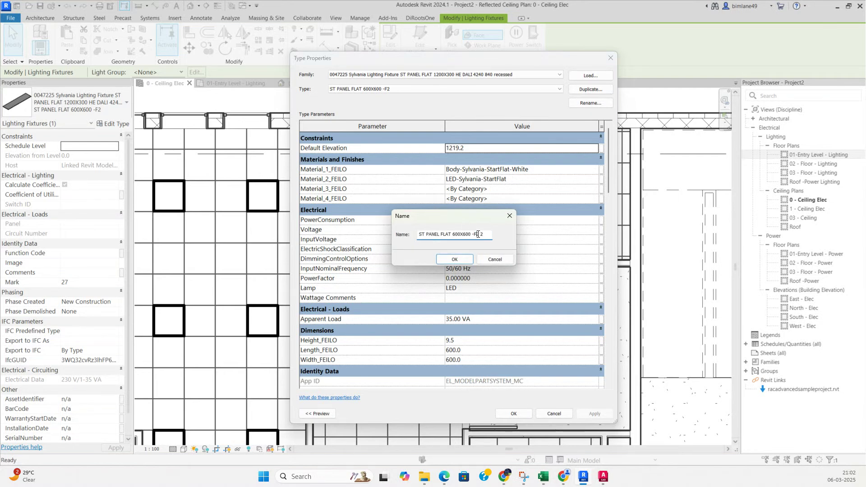
left_click(455, 260)
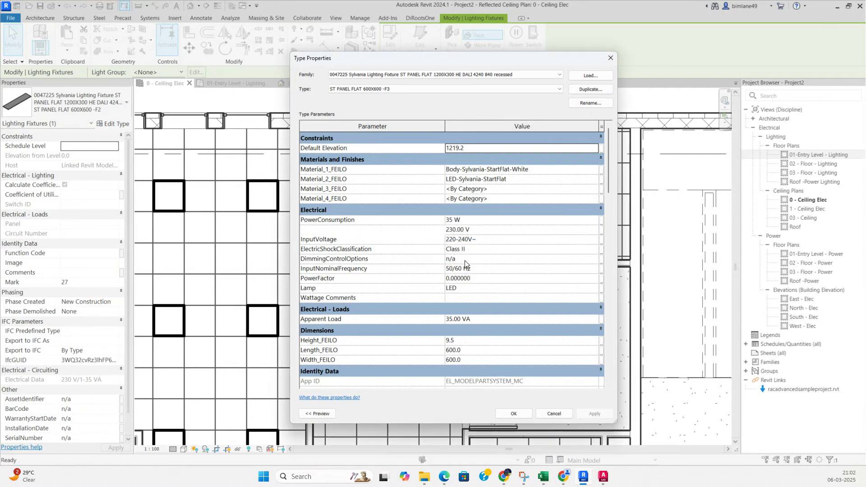
scroll(467, 268, "down", 5)
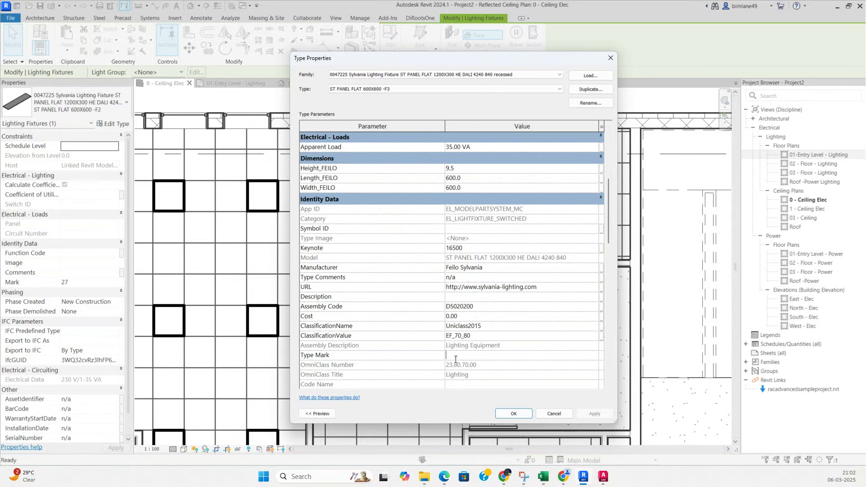
left_click(505, 411)
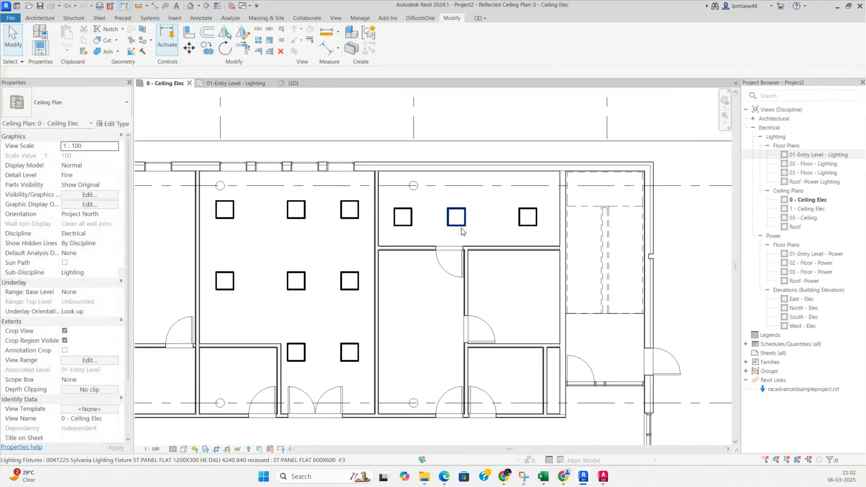
- Copy the westernmost F3 light from the wide room into the ceiling grid of the room directly south of it
scroll(451, 177, "up", 2)
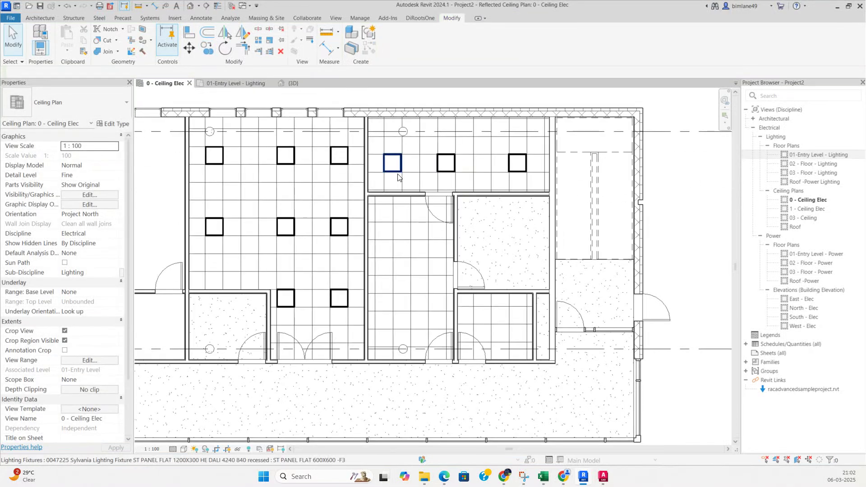
left_click(397, 174)
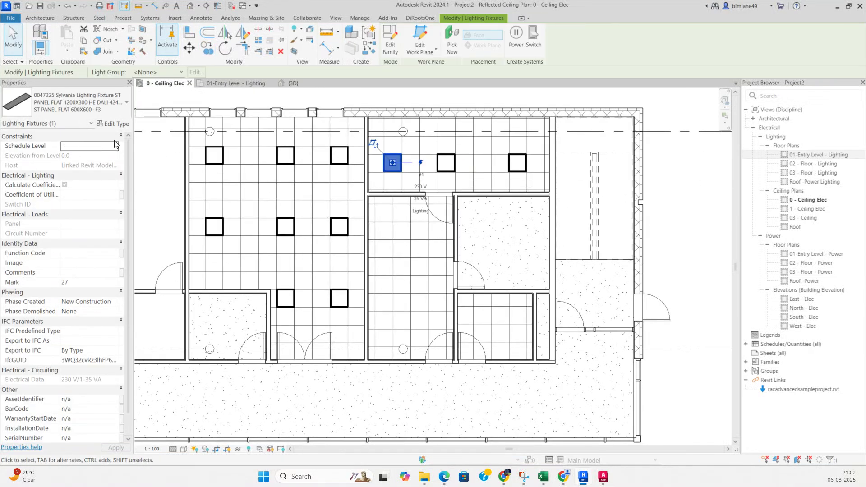
key("c")
key("o")
left_click(404, 163)
left_click(410, 224)
scroll(408, 233, "up", 2)
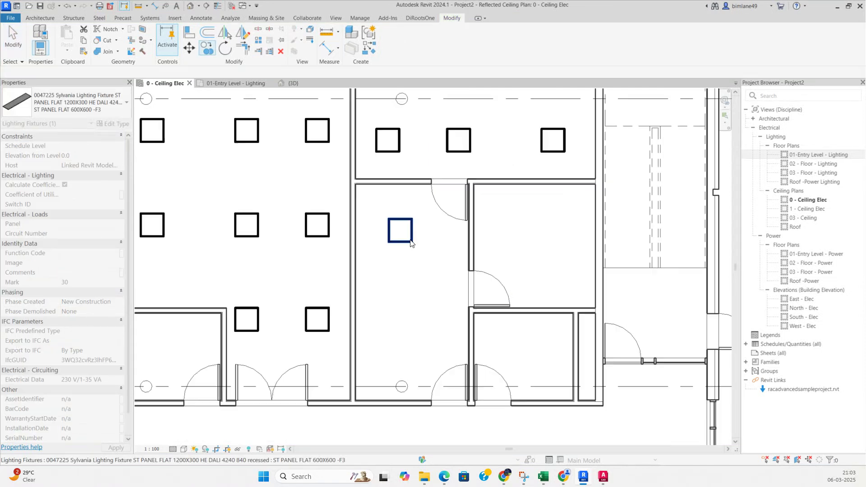
key("Escape")
- Duplicate the copied light's type as ST PANEL FLAT 600X600 -F4 and set its type mark to F4
left_click(115, 126)
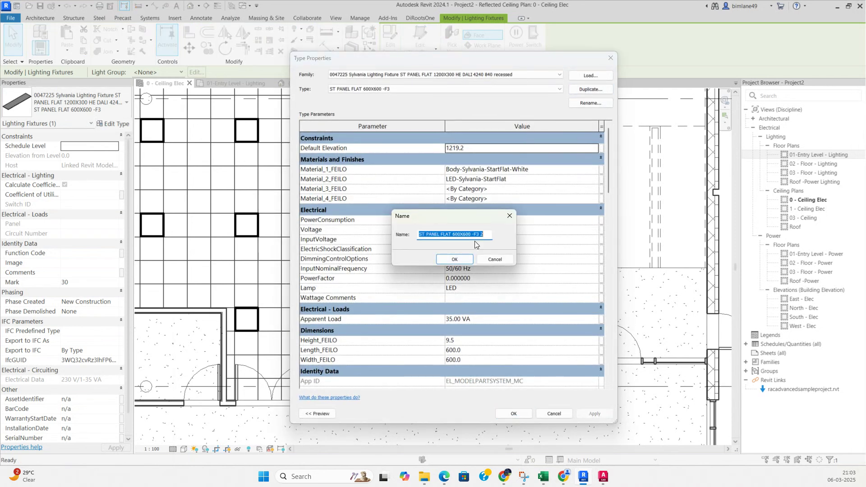
type("4")
left_click(461, 258)
scroll(463, 306, "down", 5)
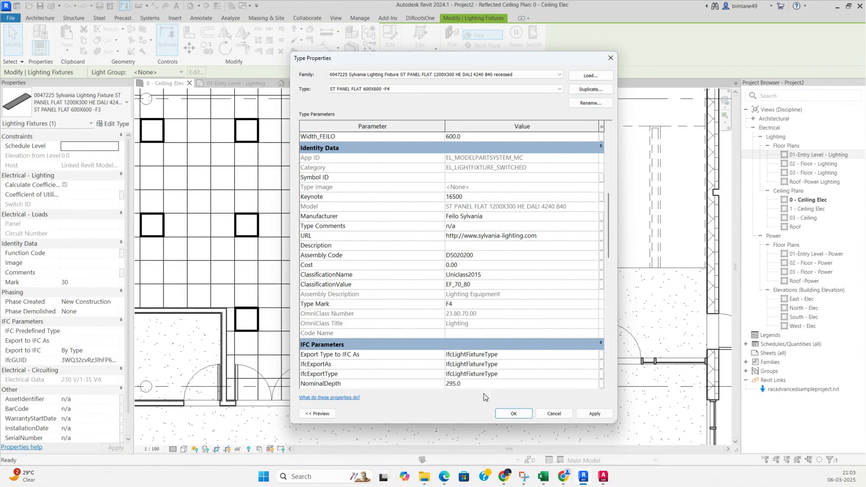
left_click(513, 414)
left_click(382, 208)
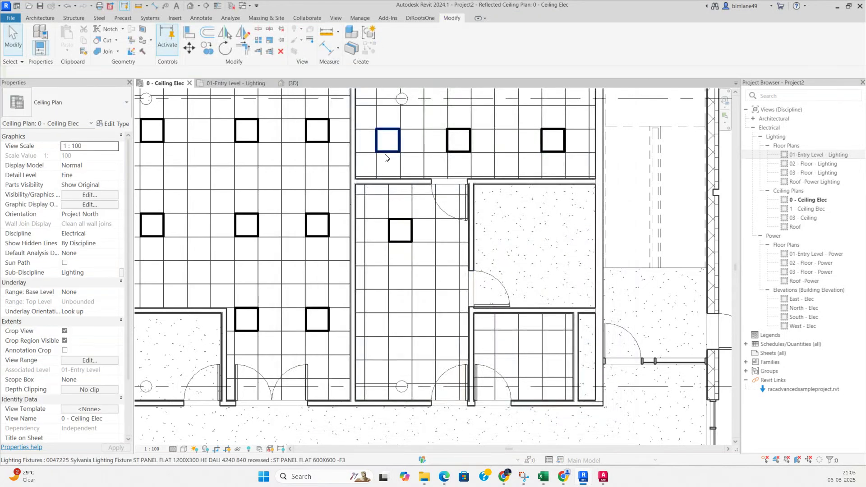
- Check the type mark in the type properties of the wide room's westernmost F3 light
left_click(388, 140)
left_click(116, 125)
scroll(444, 282, "down", 6)
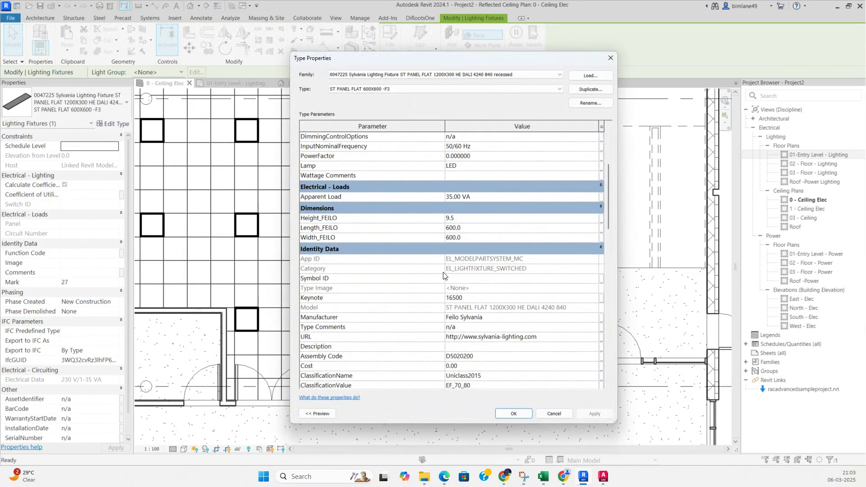
scroll(470, 297, "down", 2)
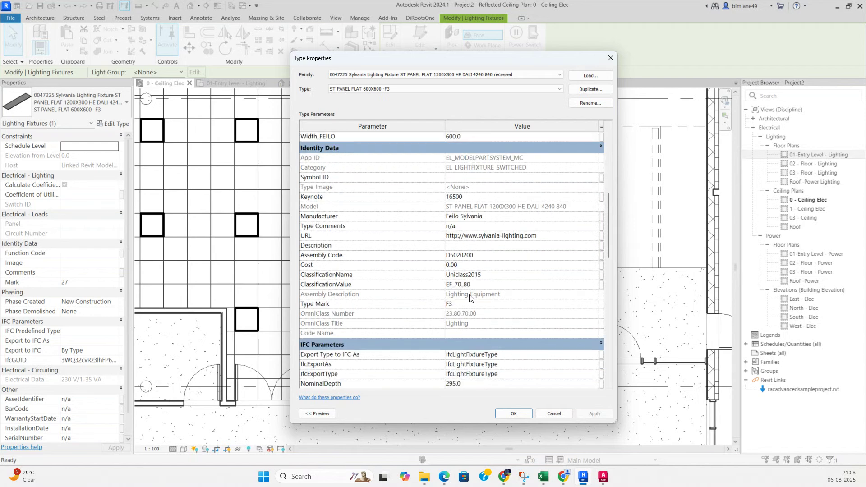
left_click(515, 415)
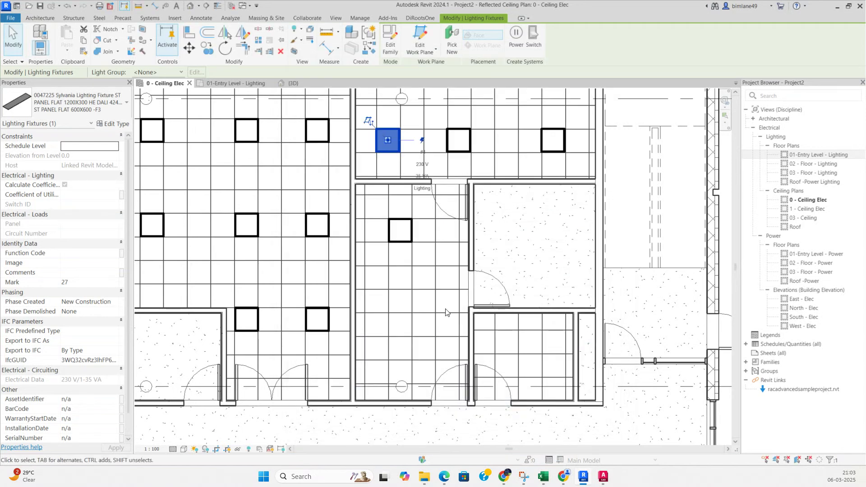
- Move the F4 light one ceiling tile west within its room
left_click(404, 238)
scroll(405, 242, "up", 1)
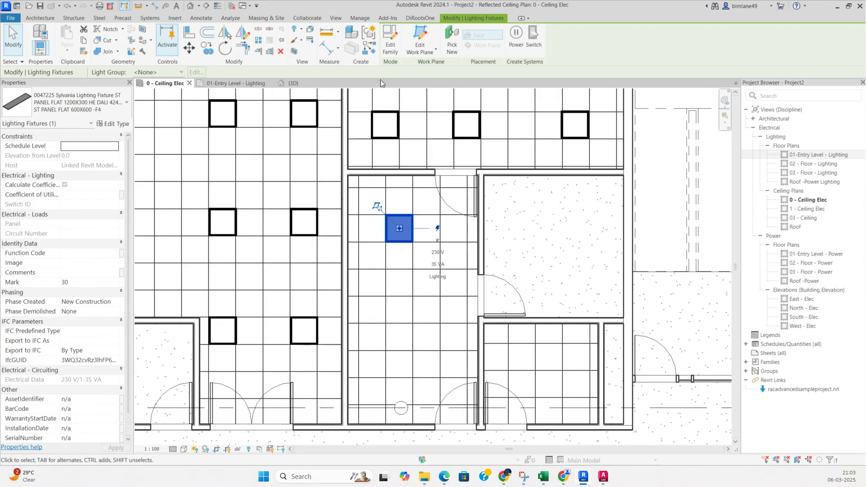
left_click(189, 48)
left_click(387, 242)
left_click(360, 242)
- Copy the F4 light three ceiling tiles east along the same row
left_click(206, 48)
left_click(358, 242)
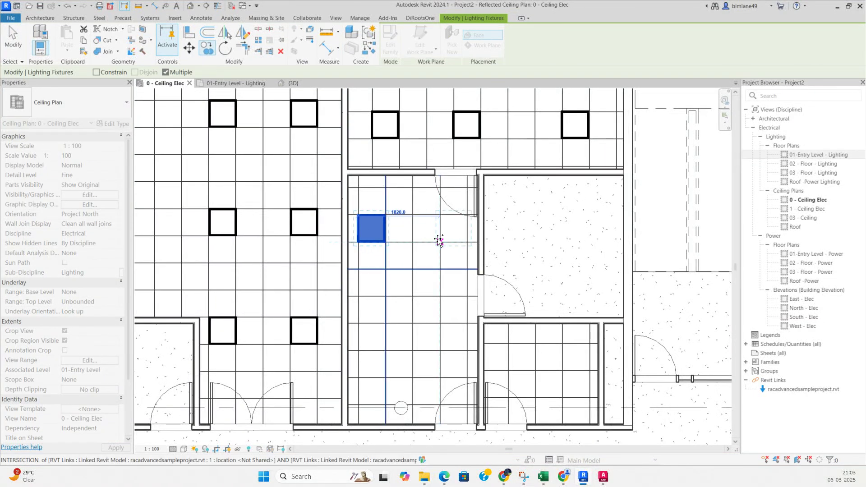
left_click(439, 242)
key("Escape")
key("Escape")
- Copy the pair of F4 lights twice down the room at 1800 mm spacing, three tiles apart
left_click(376, 241)
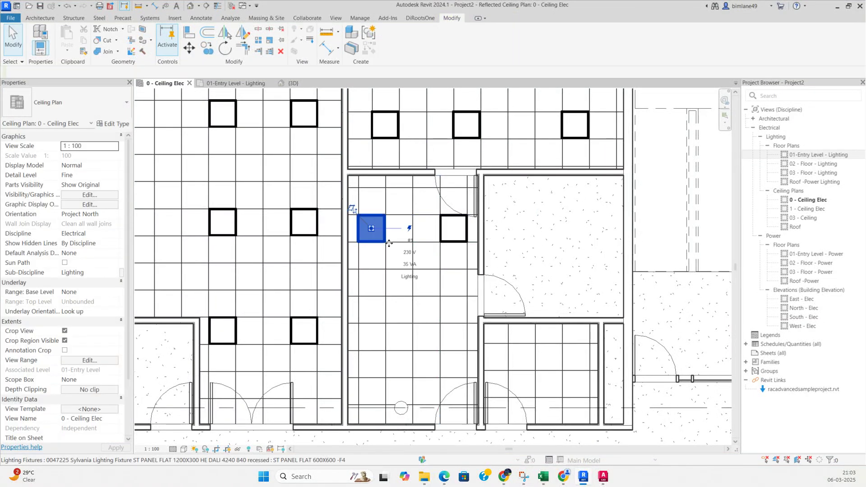
left_click(455, 241, "ctrl")
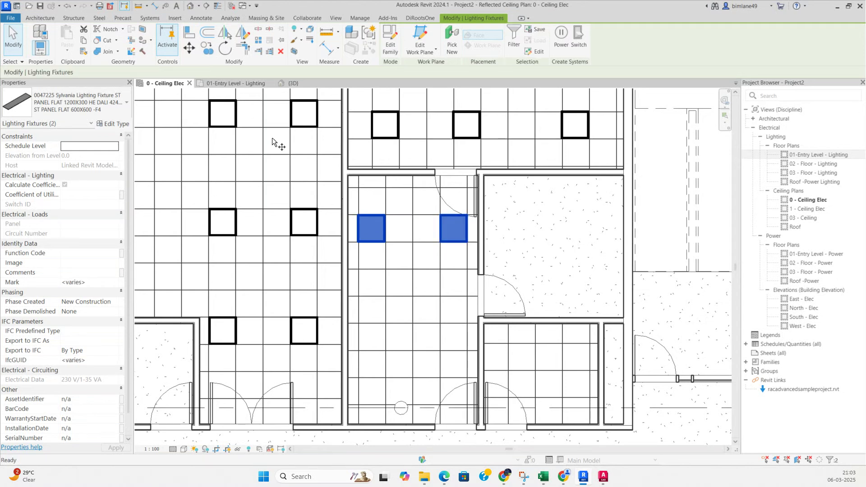
key("c")
key("o")
left_click(441, 214)
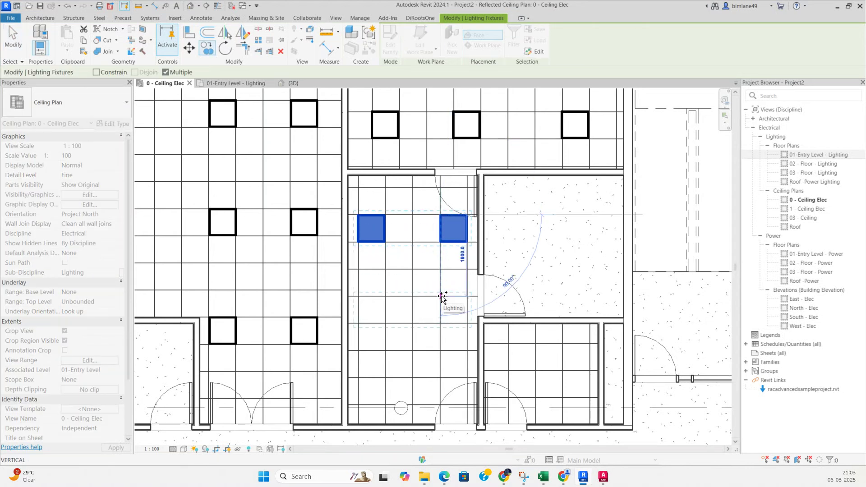
left_click(442, 298)
left_click(441, 379)
key("Escape")
scroll(445, 361, "down", 2)
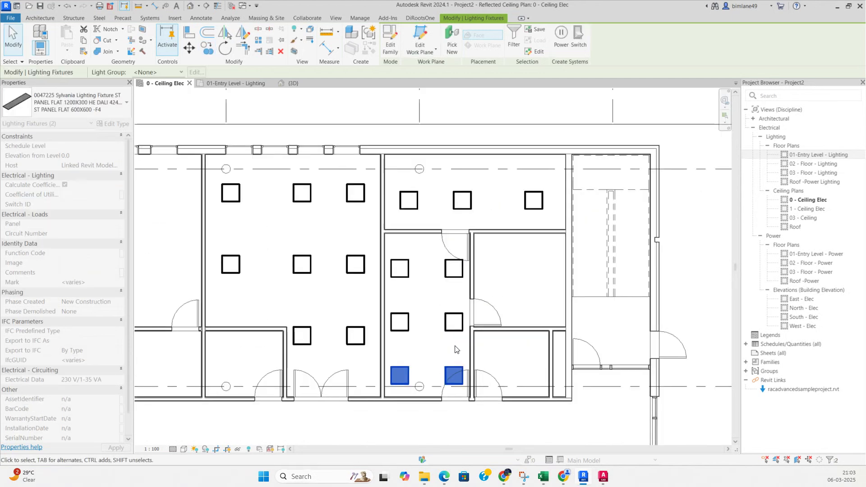
scroll(377, 297, "up", 4)
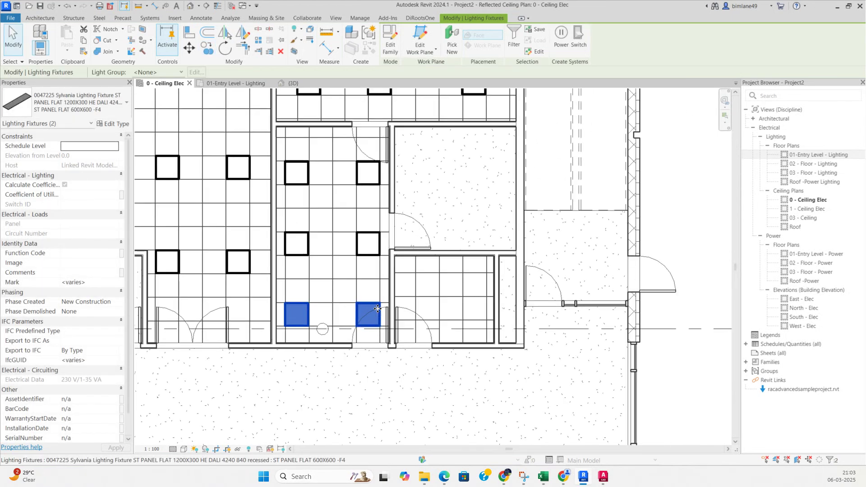
key("Escape")
- Copy the southeast F4 light into the adjacent small room's ceiling grid and delete the surplus first copy
left_click(368, 311)
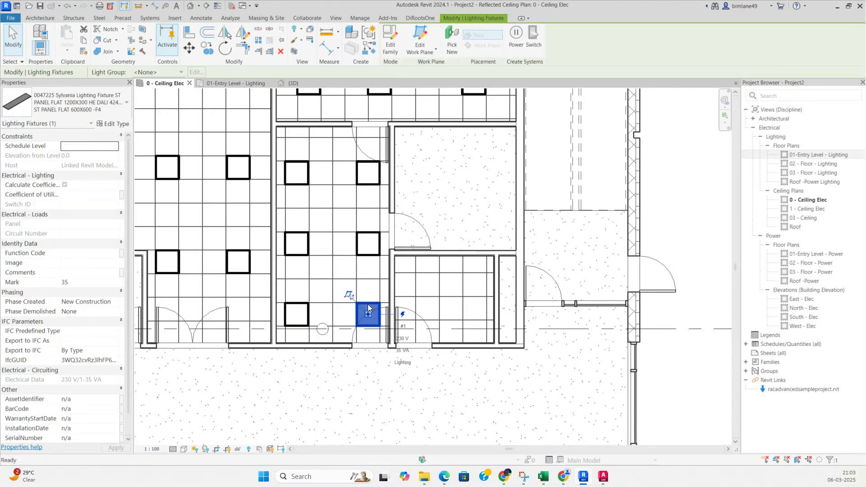
key("o")
left_click(357, 303)
left_click(416, 273)
left_click(415, 275)
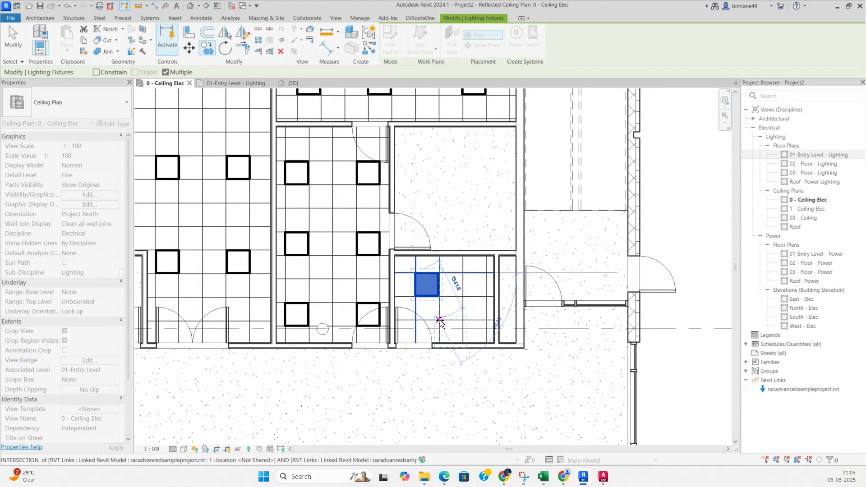
left_click(439, 298)
key("Escape")
key("Escape")
left_click(438, 290)
key("Delete")
- Review the lights on the ceiling plan, and open the 01-Entry Level - Lighting floor plan to examine their layout across the rooms
scroll(466, 280, "down", 1)
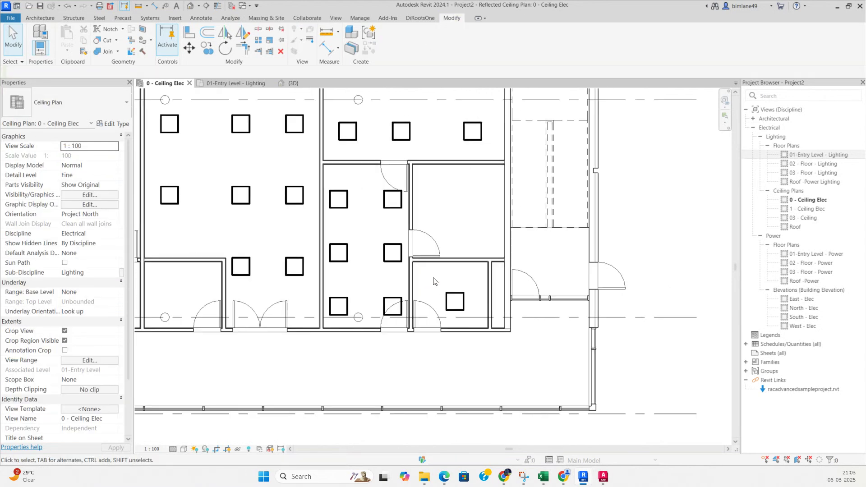
scroll(436, 281, "down", 1)
mouse_move(364, 326)
middle_mouse_down()
mouse_move(425, 334)
mouse_move(505, 319)
middle_mouse_up()
scroll(423, 326, "down", 1)
middle_click_drag(428, 330, 485, 325)
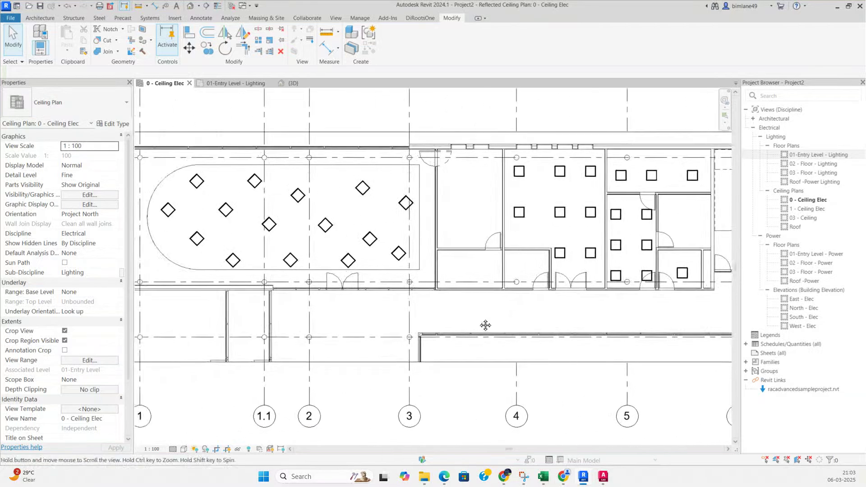
left_click(220, 85)
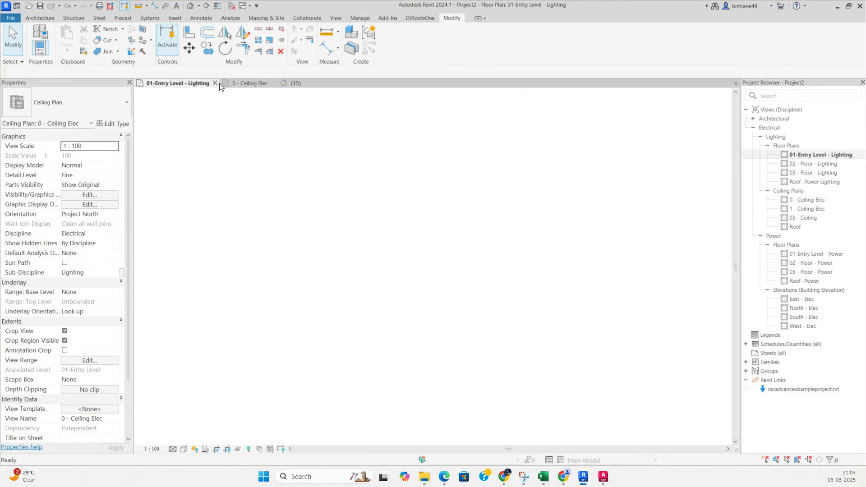
scroll(409, 256, "up", 3)
middle_click_drag(481, 236, 355, 248)
middle_click_drag(453, 293, 551, 285)
middle_click_drag(400, 303, 399, 319)
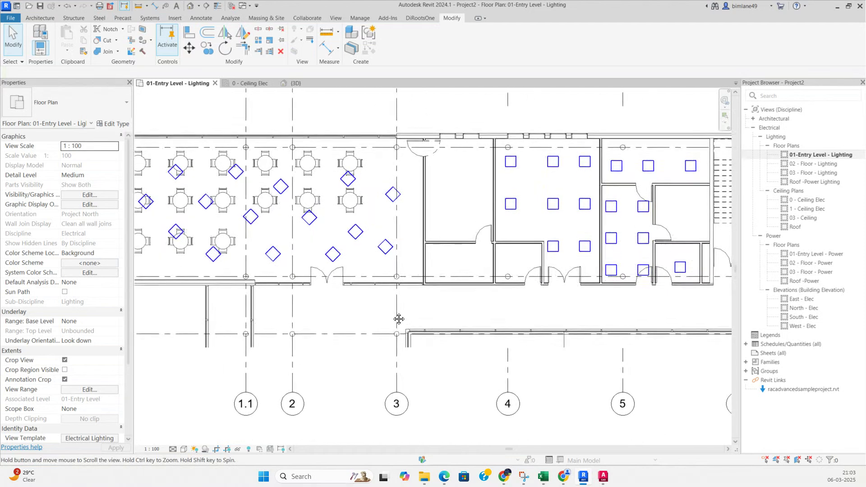
middle_click_drag(455, 266, 484, 248)
scroll(519, 269, "up", 1)
scroll(437, 287, "down", 2)
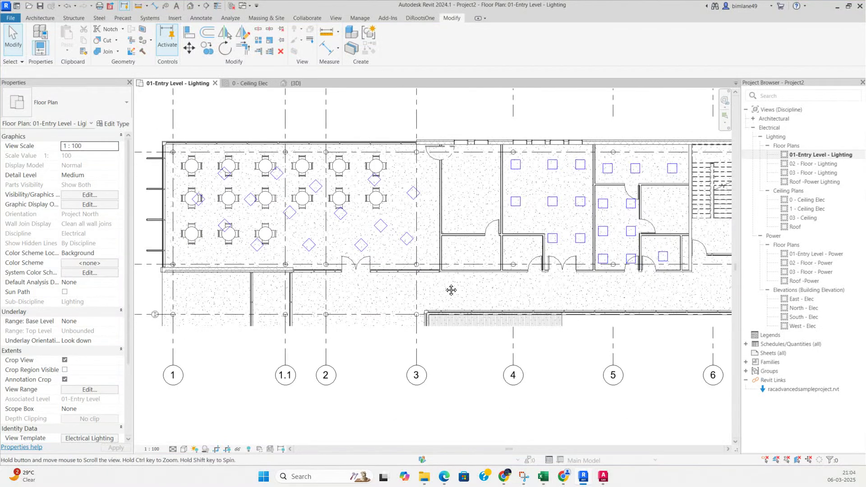
- Place the surface-mounted 450 DB three-phase distribution board on the vertical face of the small room's south wall, just east of grid 3
left_click(150, 18)
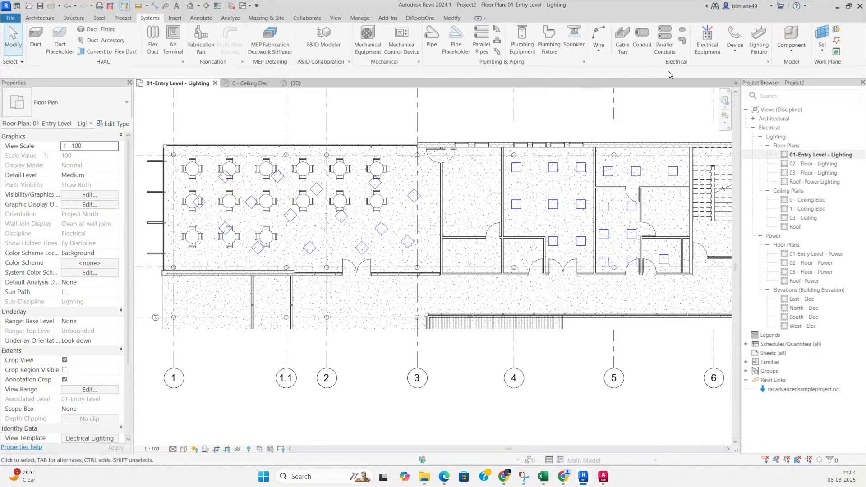
left_click(697, 45)
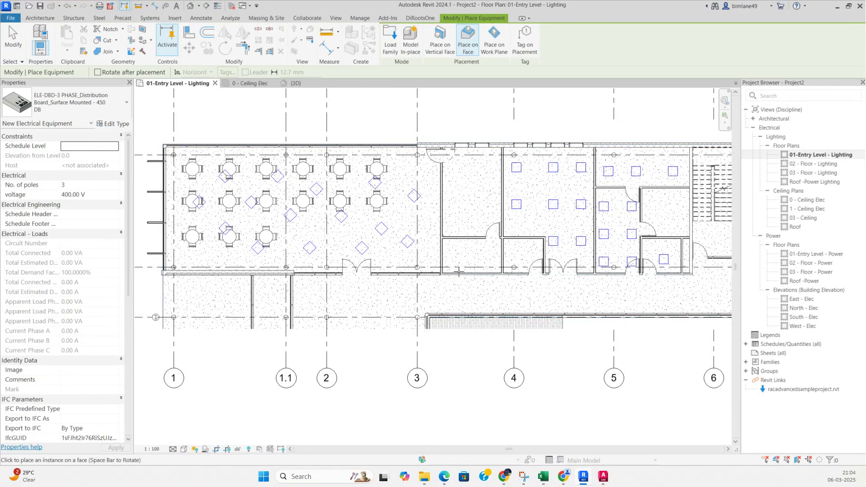
scroll(492, 270, "up", 4)
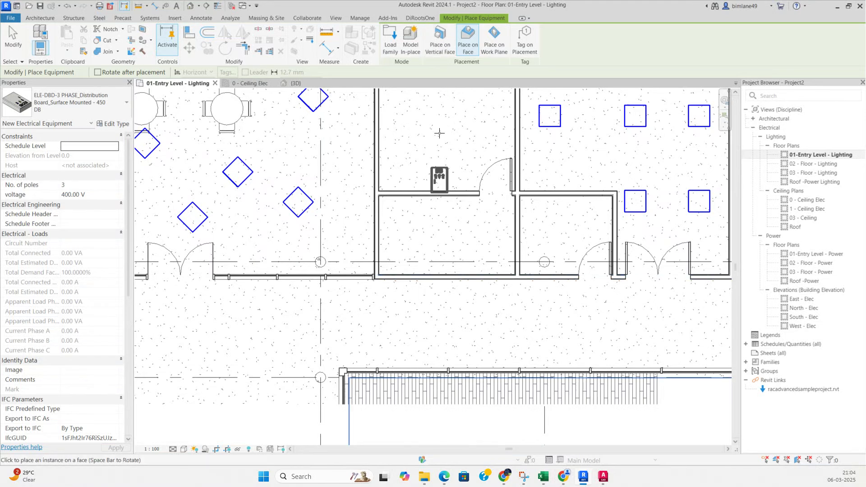
left_click(440, 41)
scroll(451, 269, "up", 5)
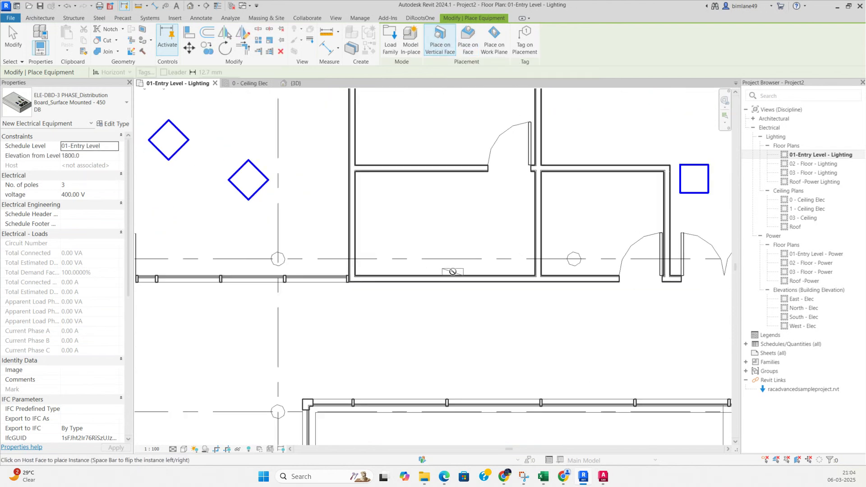
left_click(453, 276)
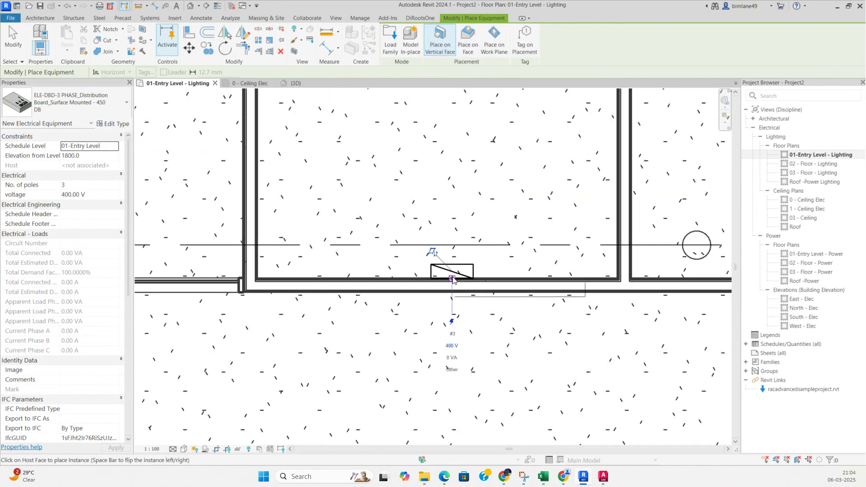
key("Escape")
key("Escape")
scroll(479, 270, "down", 5)
scroll(419, 252, "down", 3)
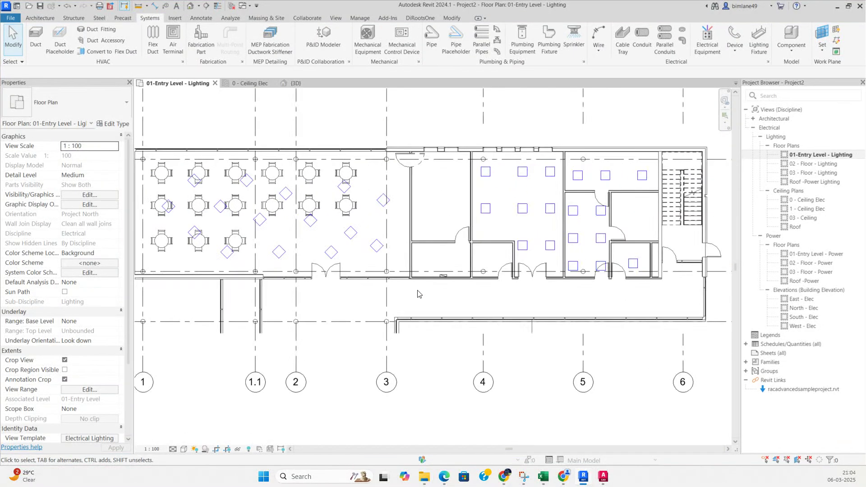
- Set the panel name of the distribution board on the small room's south wall to DB-LIGHTING
scroll(485, 286, "up", 6)
scroll(525, 266, "up", 2)
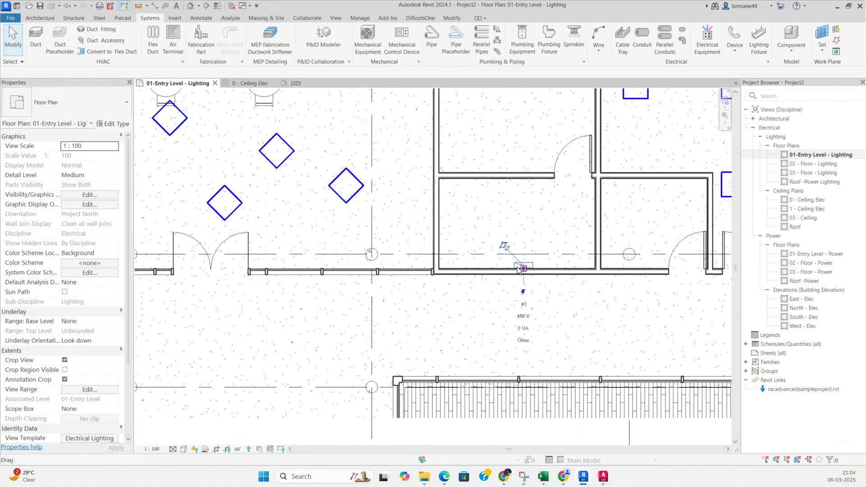
left_click(523, 266)
scroll(93, 307, "down", 5)
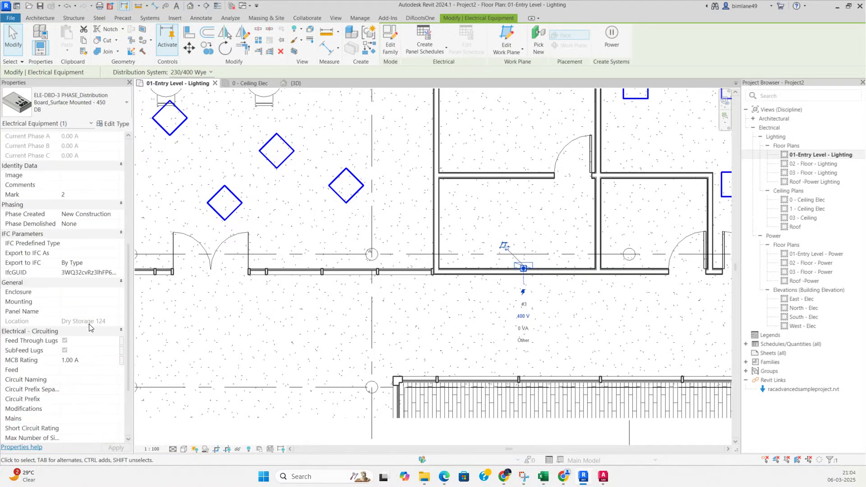
scroll(88, 331, "down", 2)
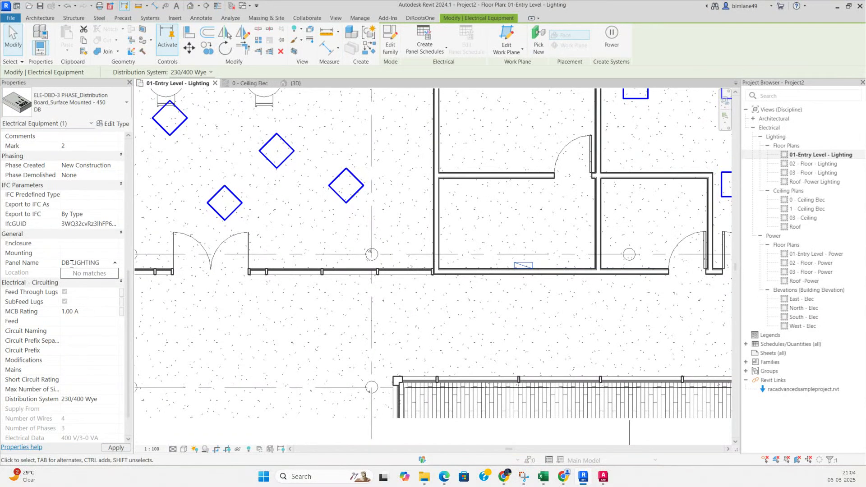
scroll(95, 341, "down", 1)
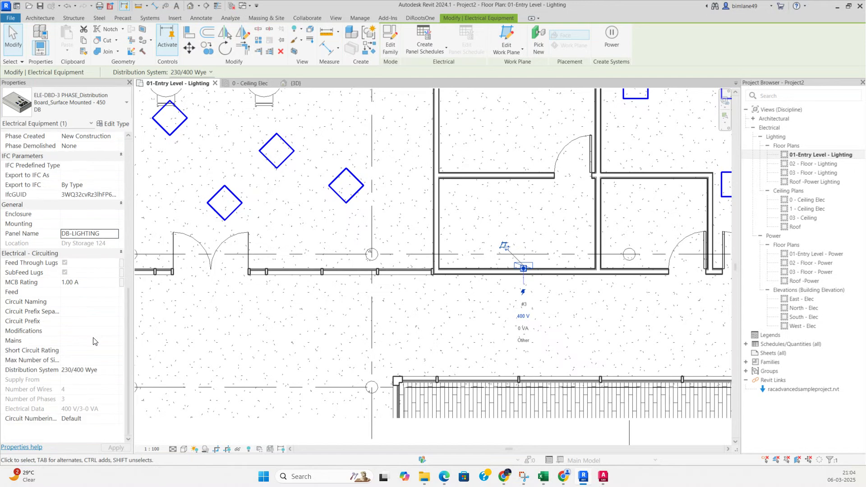
left_click(459, 291)
- Tag the distribution board with its panel name and place the tag southwest of the board on an elbowed leader
key("t")
key("g")
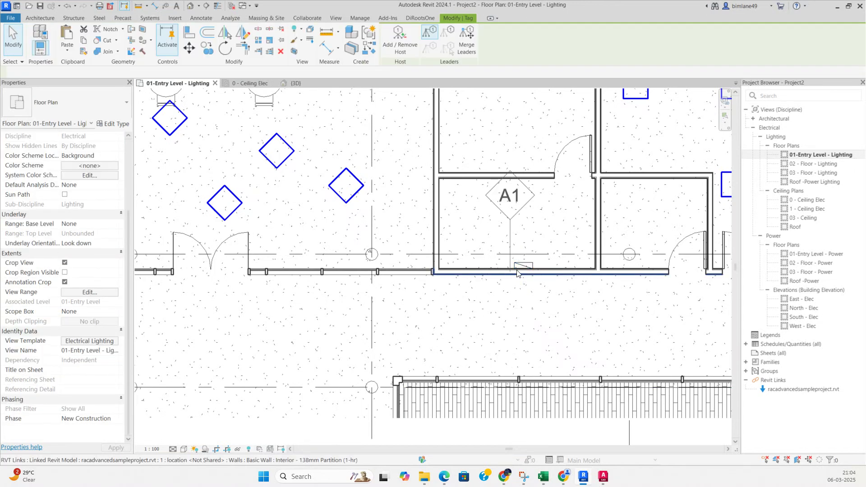
scroll(523, 268, "up", 1)
left_click(444, 341)
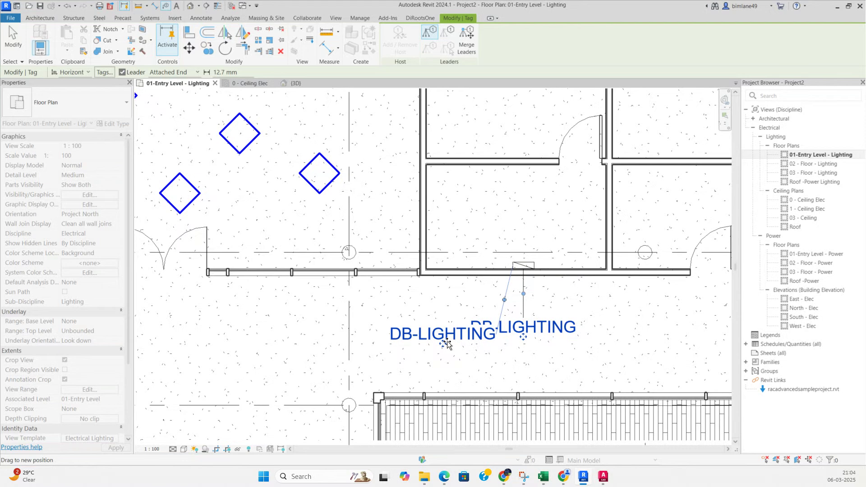
left_click_drag(521, 329, 523, 334)
left_click(475, 311)
scroll(476, 311, "down", 2)
middle_click_drag(481, 314, 478, 301)
scroll(506, 310, "up", 3)
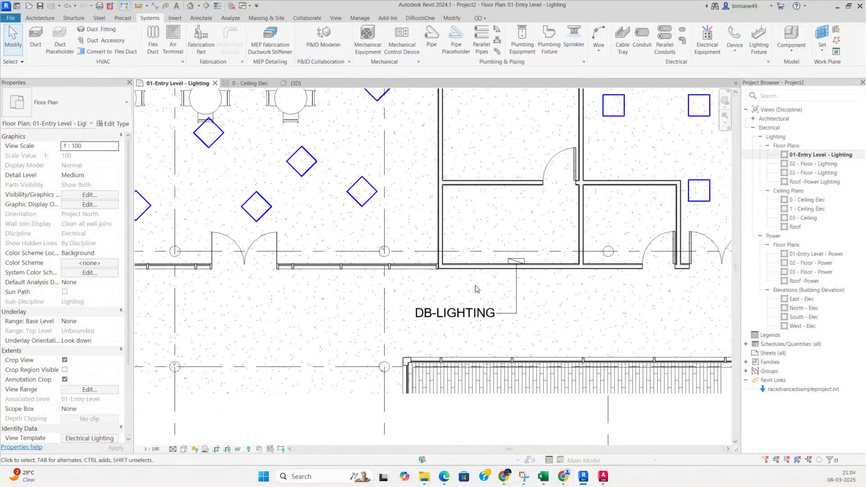
- Set the electrical circuit naming labels to R for phase A and Y for phase B, and replace the phase C label
scroll(501, 325, "down", 2)
scroll(460, 309, "down", 2)
middle_click_drag(459, 313, 527, 298)
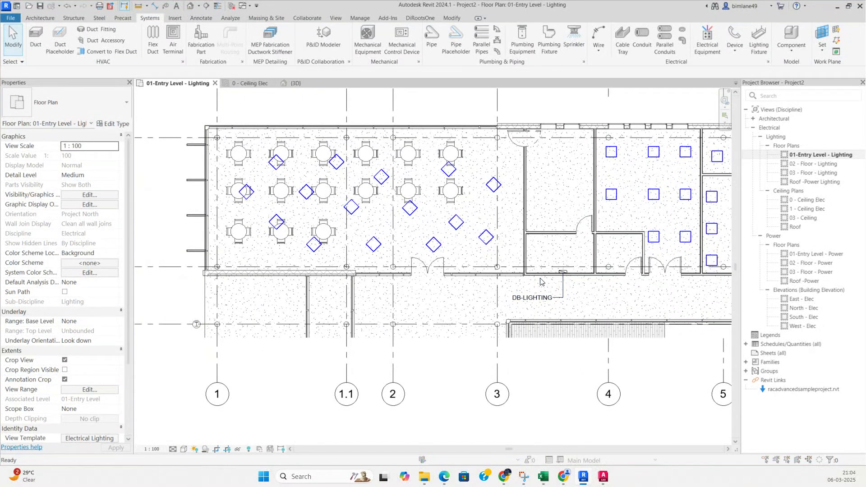
key("e")
key("s")
left_click(273, 150)
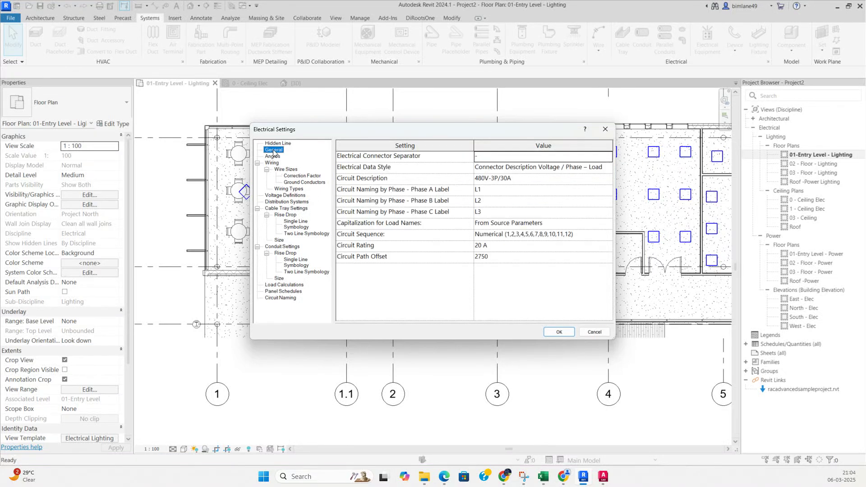
left_click(490, 191)
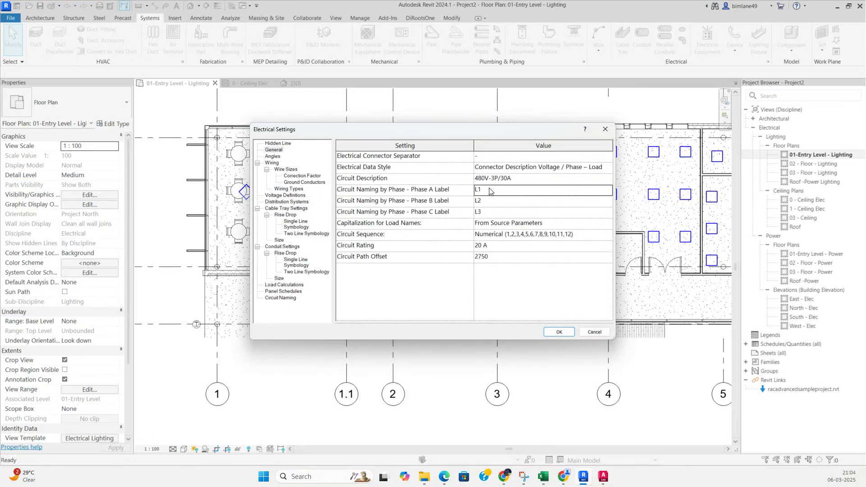
left_click(488, 214)
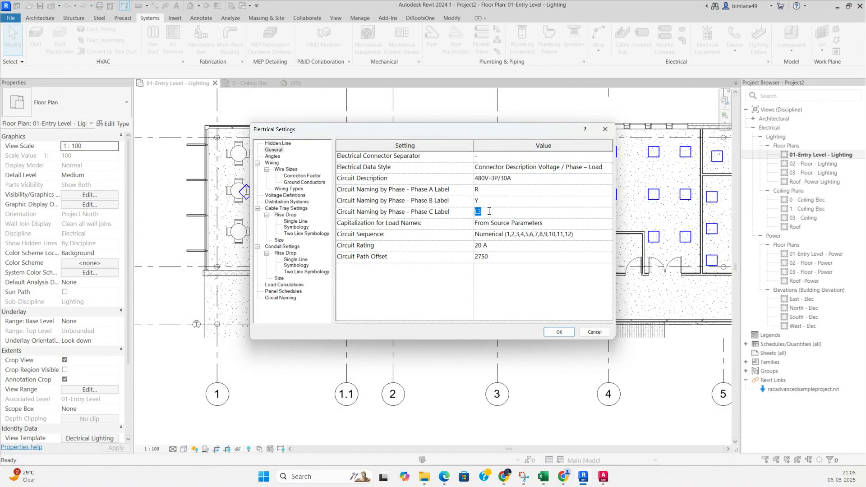
left_click(558, 331)
scroll(559, 286, "up", 2)
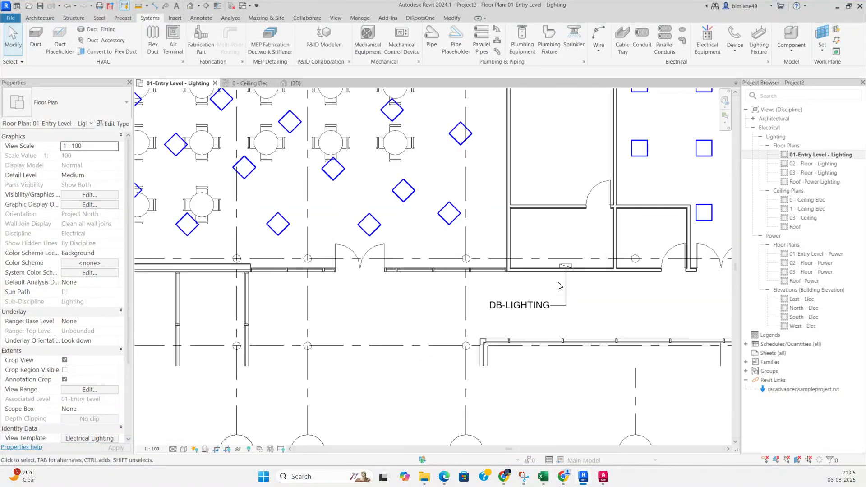
scroll(531, 285, "down", 3)
middle_click_drag(444, 284, 488, 287)
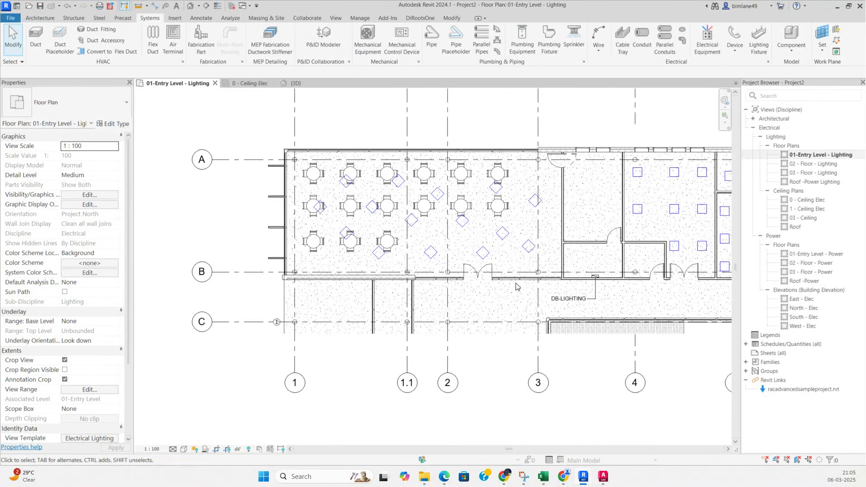
left_click_drag(270, 142, 421, 290)
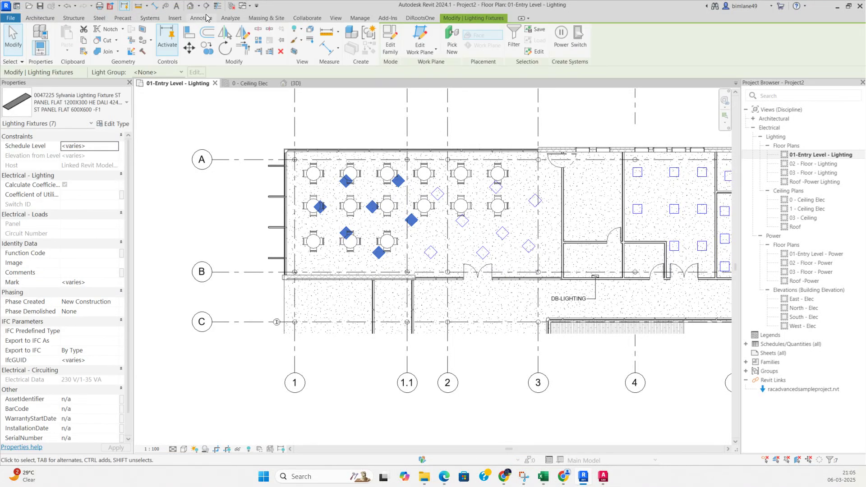
left_click(219, 6)
key("Escape")
scroll(345, 173, "up", 2)
left_click(219, 6)
- Create a power circuit for all F1 lights in the dining area and connect it to the DB-LIGHTING panel
mouse_move(194, 105)
left_mouse_down()
mouse_move(218, 136)
mouse_move(584, 316)
mouse_move(651, 330)
left_mouse_up()
middle_click_drag(596, 313, 437, 268)
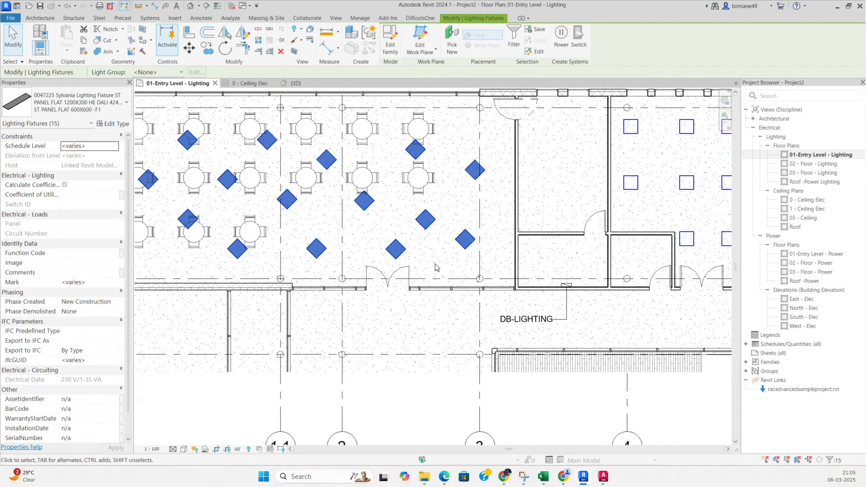
scroll(455, 263, "down", 1)
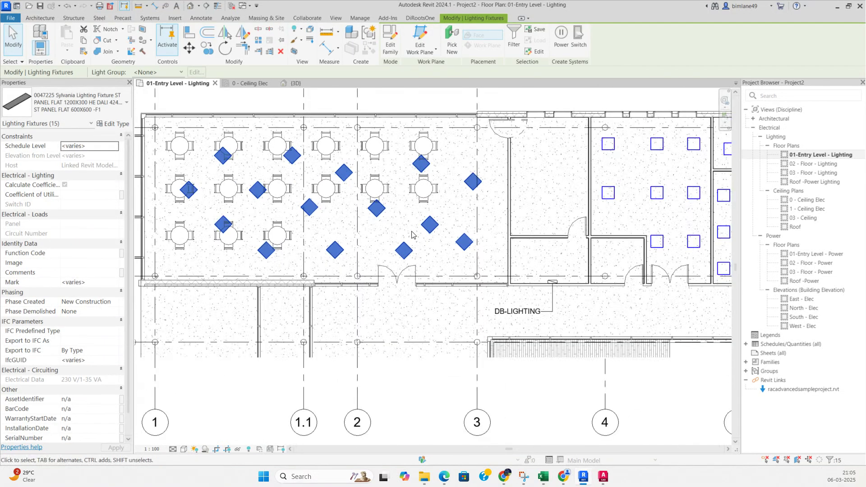
left_click(556, 41)
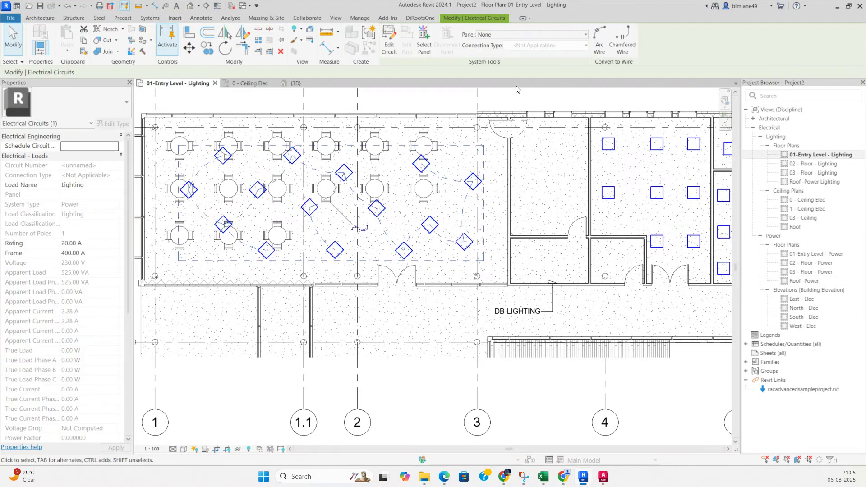
left_click(528, 35)
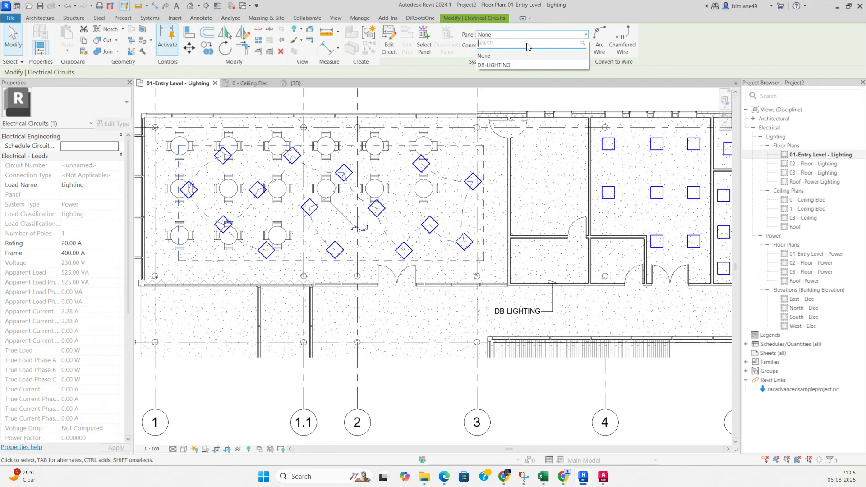
left_click(494, 65)
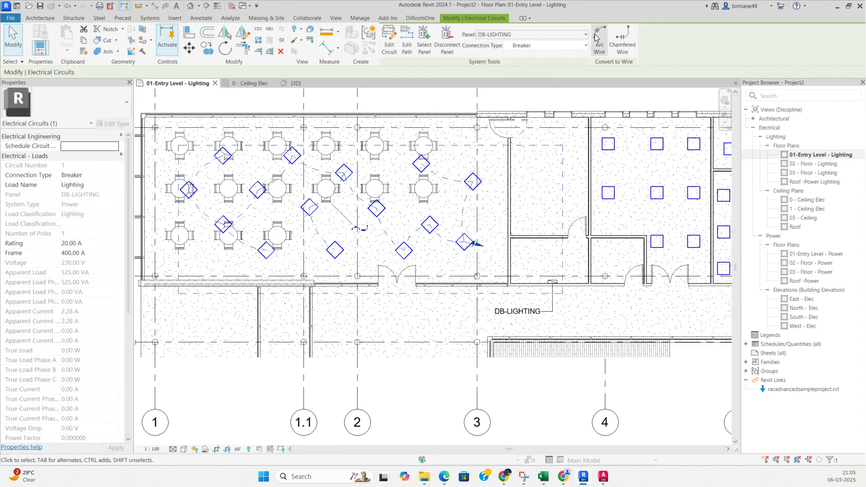
- Try converting the dining-area circuit to chamfered wires, undo them, and check the circuit data of one light near grid 2
left_click(621, 42)
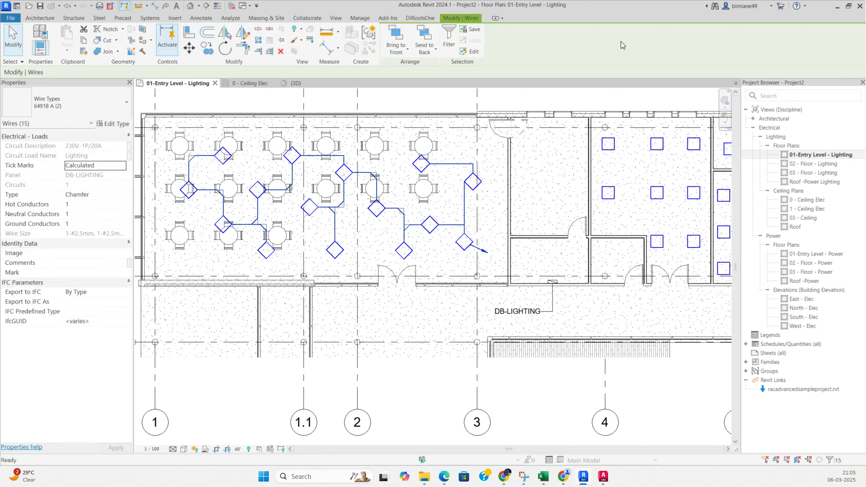
left_click(323, 216)
scroll(261, 213, "up", 1)
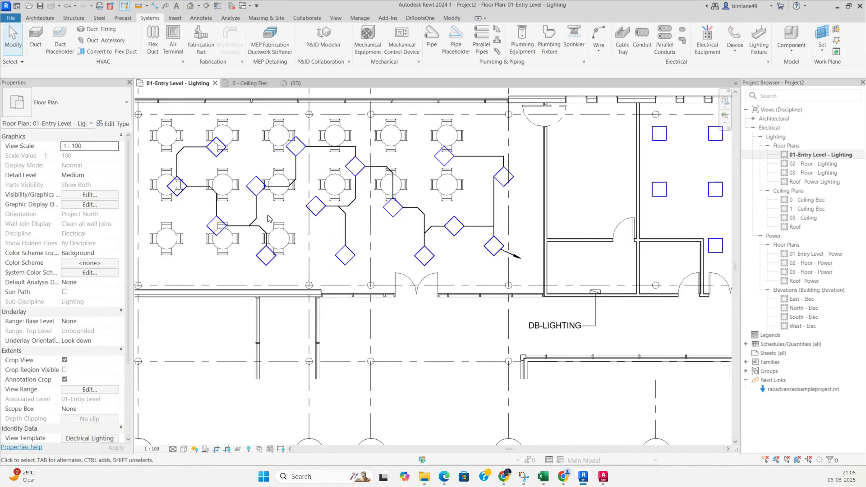
middle_click_drag(359, 259, 400, 257)
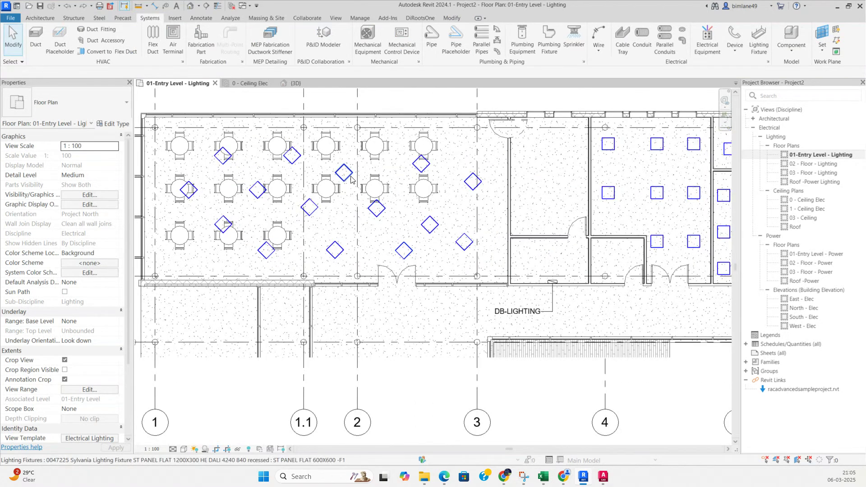
left_click(354, 180)
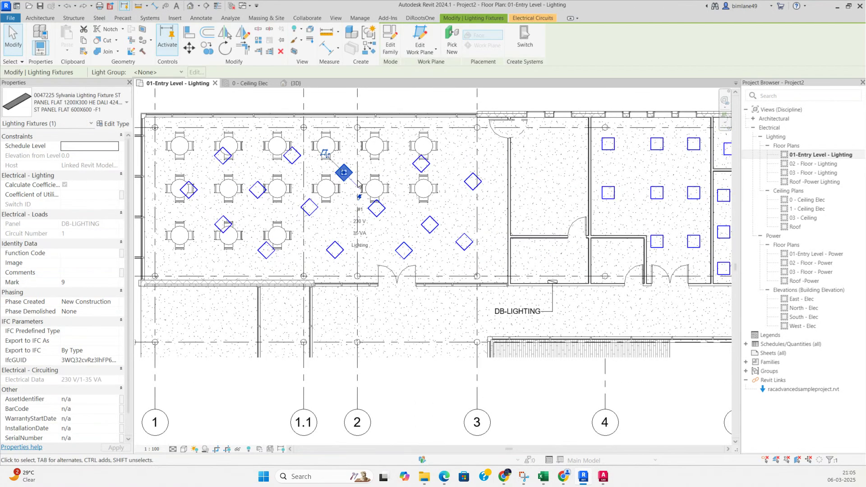
key("Escape")
left_click(346, 174)
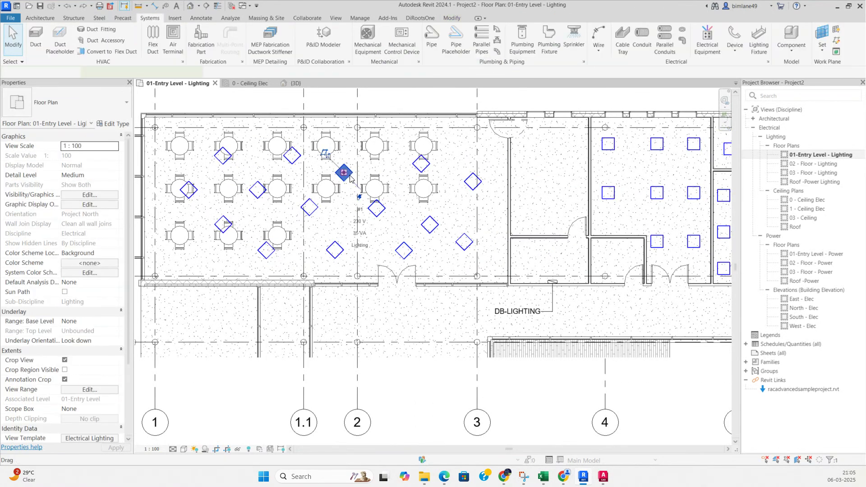
left_click(404, 194)
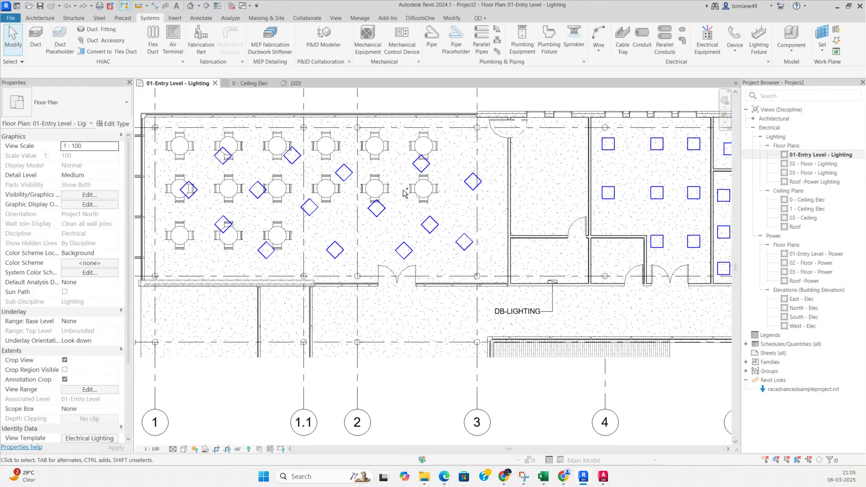
- Create a power circuit for all dining-area F1 lights, connect it to DB-LIGHTING and convert it to arc wires
scroll(388, 194, "down", 1)
left_click(343, 175)
left_click_drag(195, 118, 507, 283)
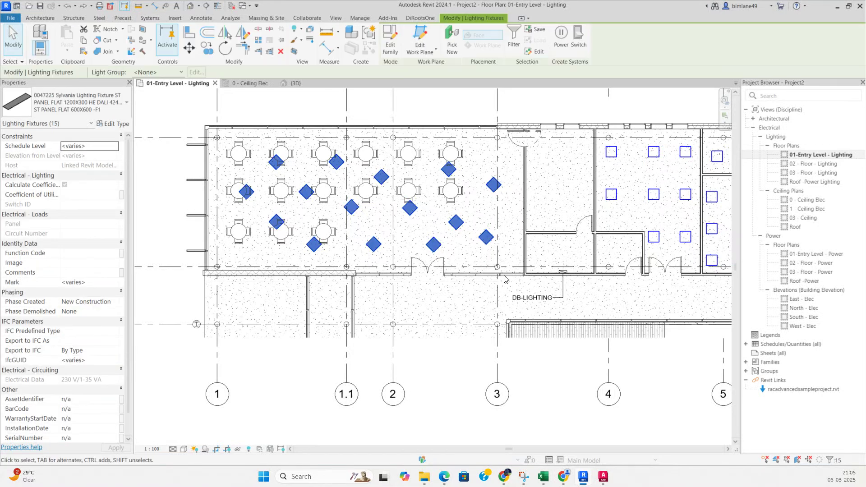
left_click(560, 37)
left_click(523, 35)
left_click(492, 85)
left_click(600, 40)
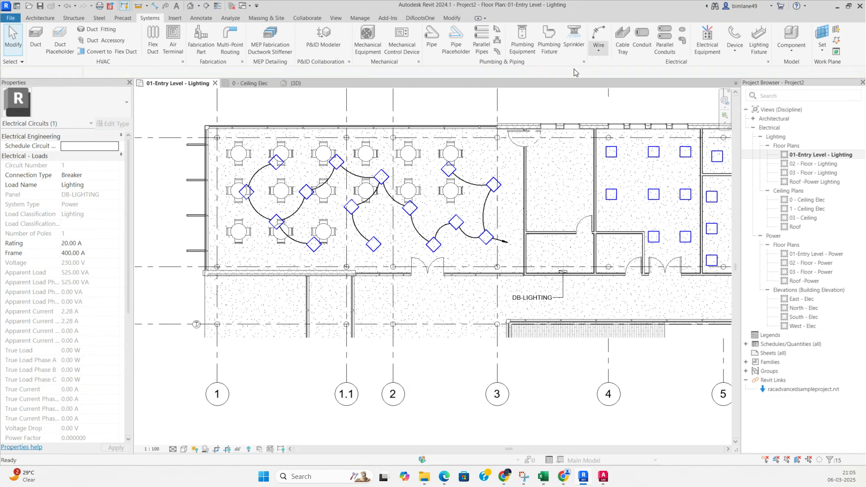
scroll(409, 221, "up", 1)
left_click(438, 305)
- Create a power circuit on DB-LIGHTING for the F2 lights in the room between grids 4 and 5, with arc wires
middle_click_drag(431, 311, 303, 270)
scroll(403, 271, "down", 2)
scroll(473, 109, "up", 1)
left_click_drag(405, 96, 513, 251)
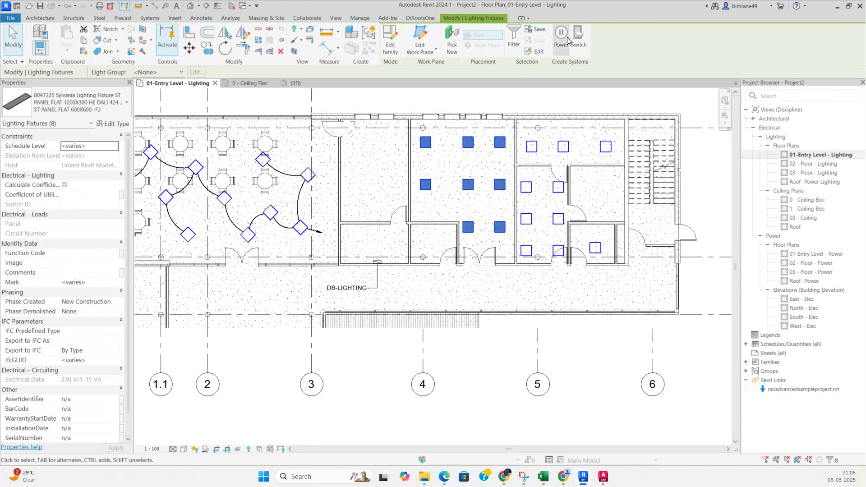
left_click(566, 38)
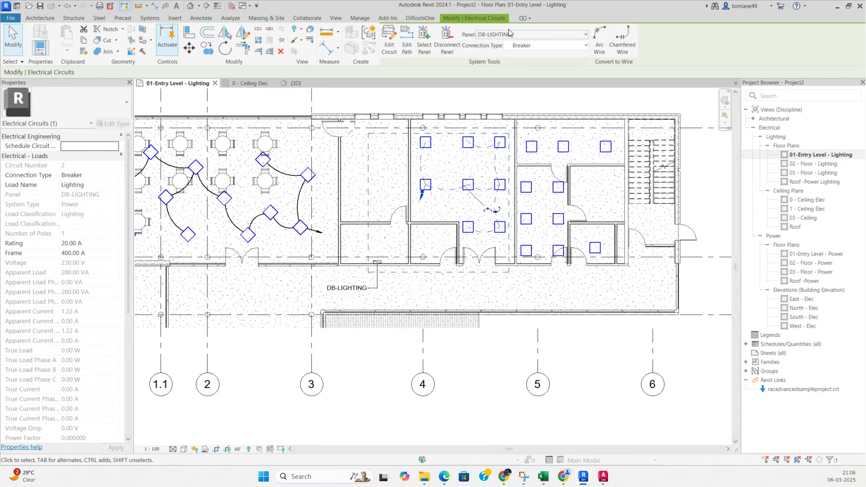
left_click(599, 35)
key("Escape")
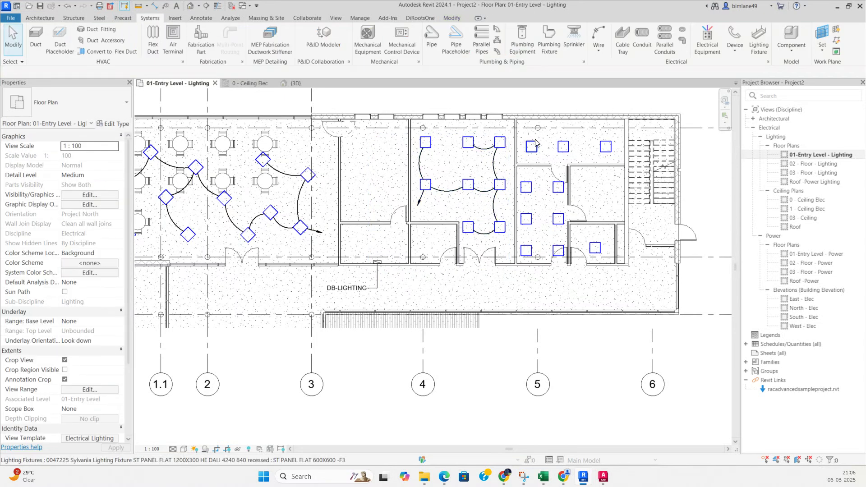
- Put the F3 and F4 lights in the rooms around grid 5 on one DB-LIGHTING power circuit with arc wires
scroll(523, 118, "up", 1)
left_click_drag(516, 105, 630, 291)
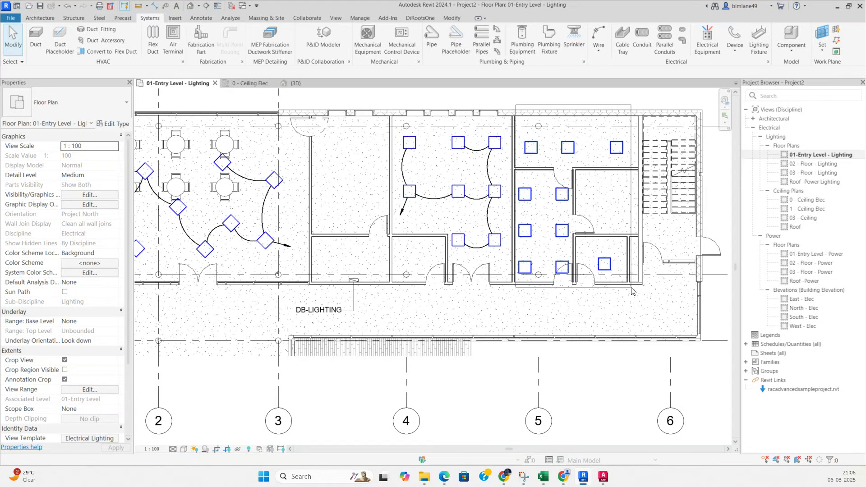
left_click(560, 39)
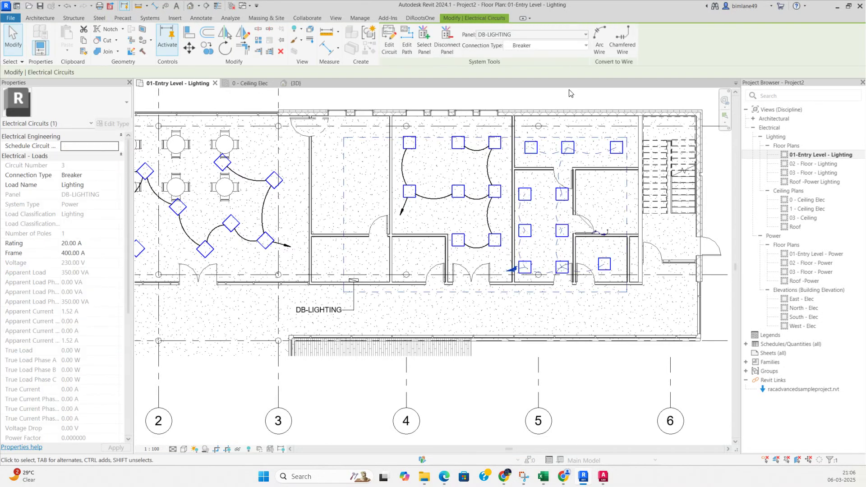
left_click(599, 39)
key("Escape")
- Try to tag the home-run wire of the dining-area circuit near grid 3 with its circuit number
middle_click_drag(272, 315, 550, 311)
middle_click_drag(410, 296, 344, 291)
scroll(511, 247, "up", 3)
middle_click_drag(484, 248, 408, 249)
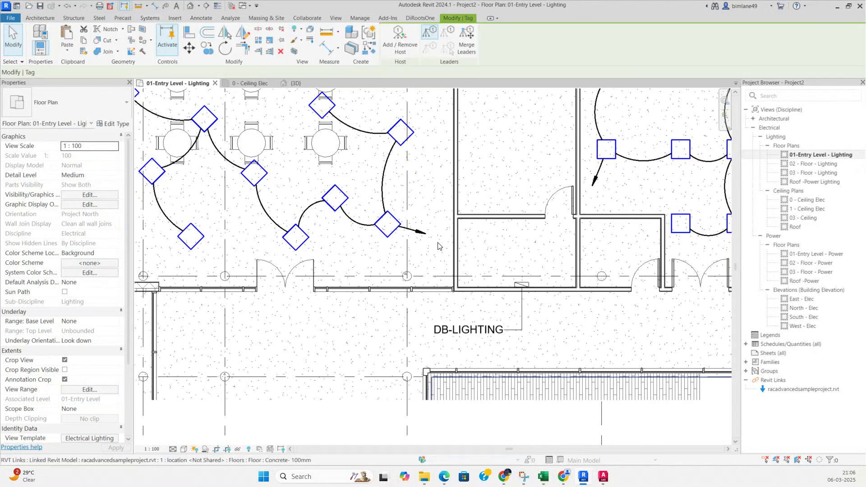
key("t")
key("g")
scroll(424, 235, "up", 1)
scroll(422, 238, "down", 1)
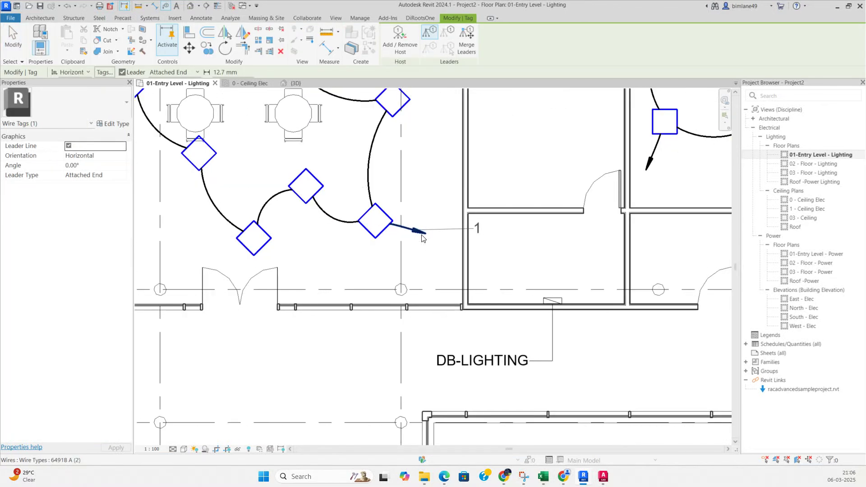
key("Escape")
scroll(386, 259, "down", 5)
middle_click_drag(363, 262, 436, 259)
scroll(289, 179, "up", 6)
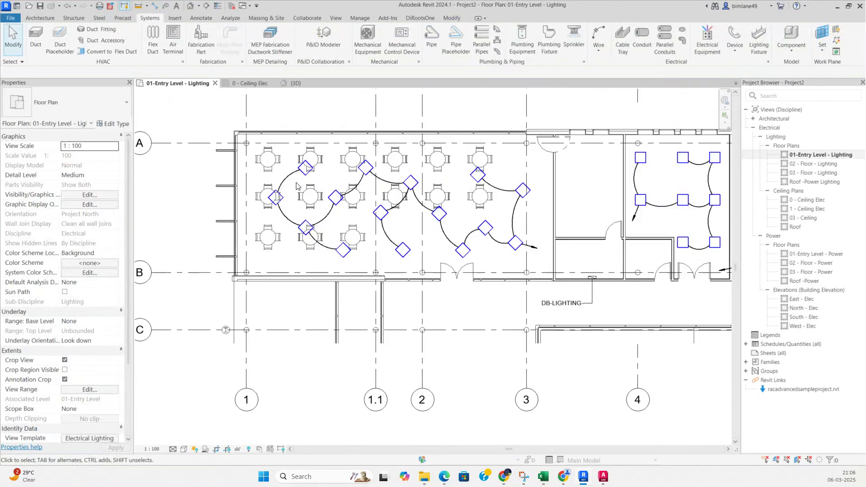
- Tag the dining-area F1 light nearest grid intersection A/1 by category, without a leader, placing the tag beside the fixture
scroll(310, 173, "up", 2)
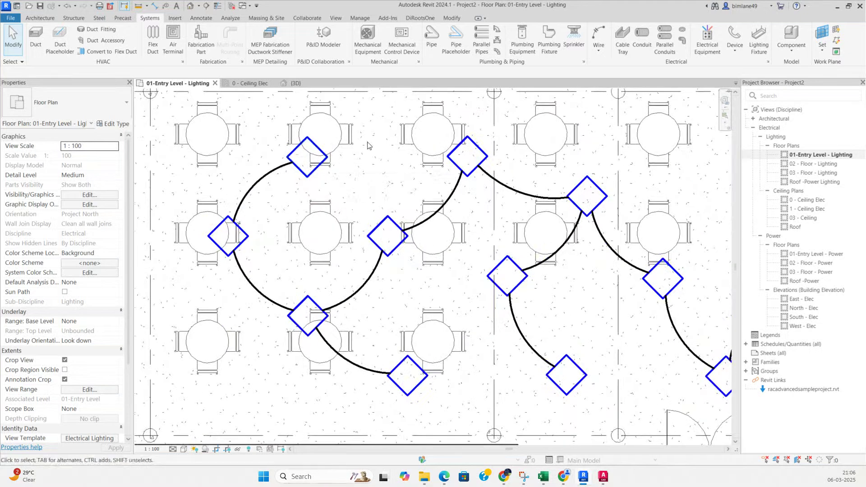
key("g")
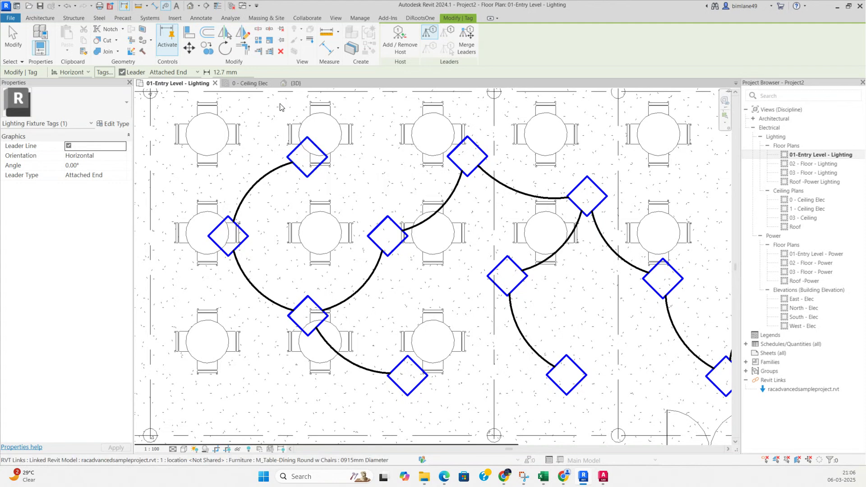
key("Escape")
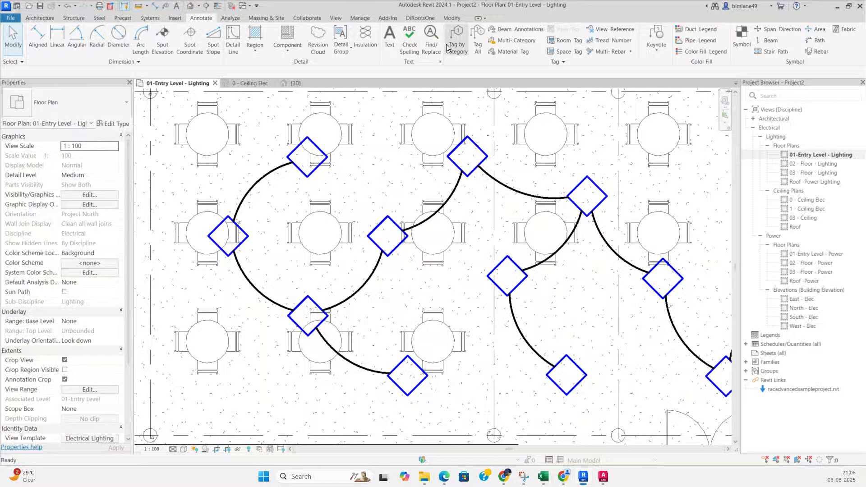
left_click(308, 156)
scroll(311, 156, "up", 3)
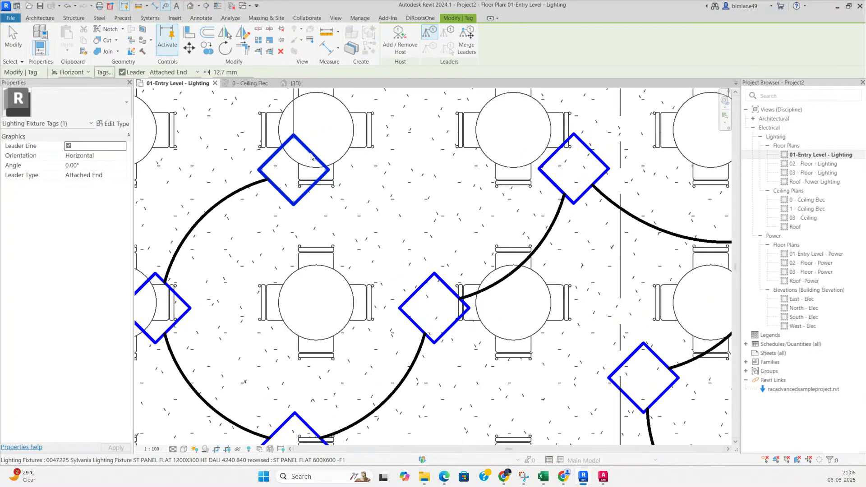
scroll(311, 155, "down", 2)
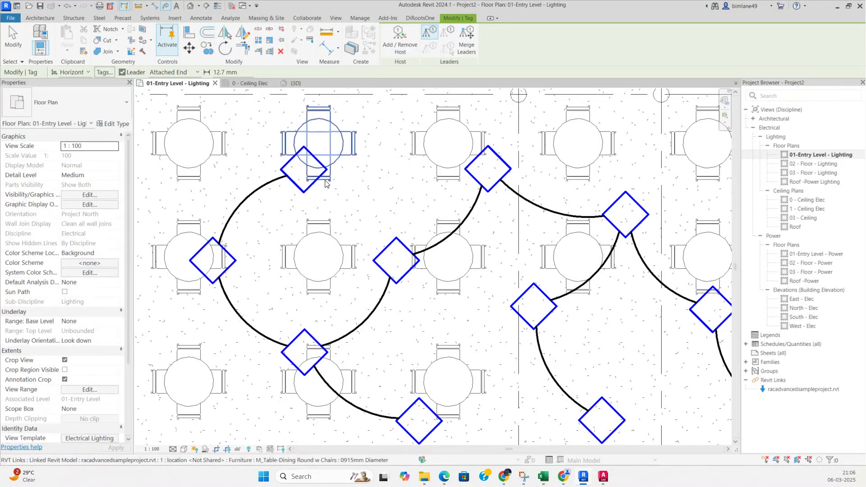
left_click(121, 72)
scroll(297, 182, "up", 2)
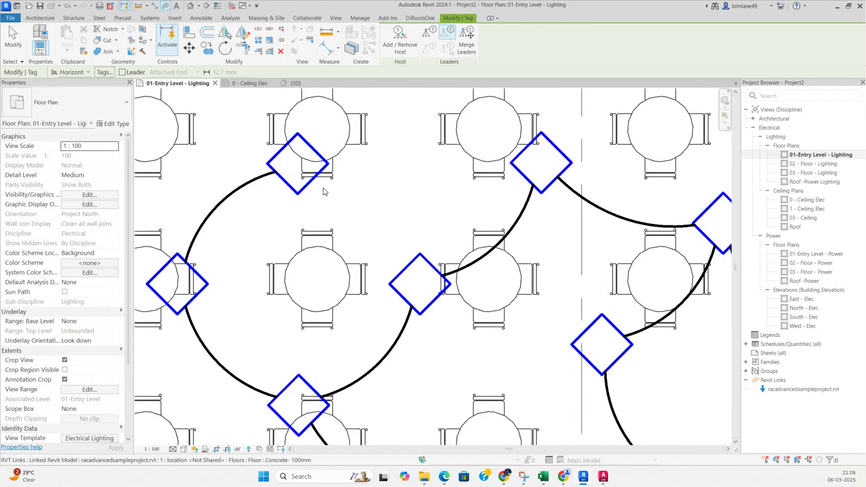
left_click(297, 181)
left_click_drag(362, 184, 363, 181)
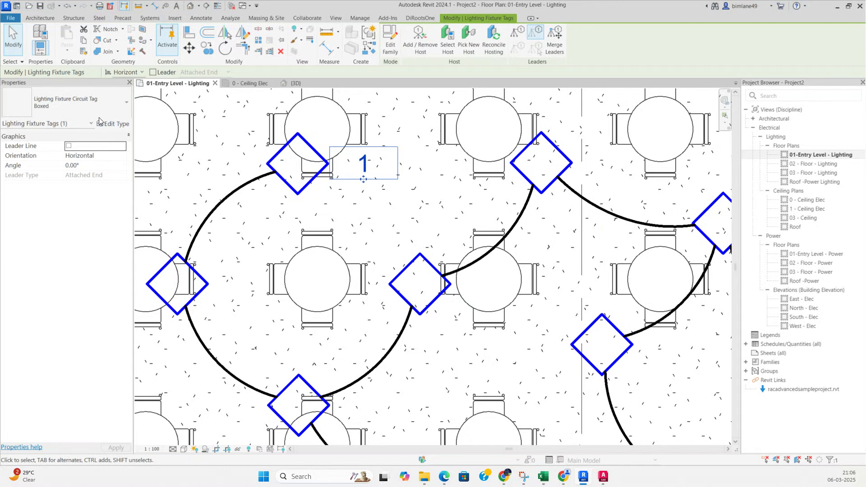
- Change the new tag's type from Boxed to the Standard type of Lighting Fixture Circuit Tag
left_click(96, 108)
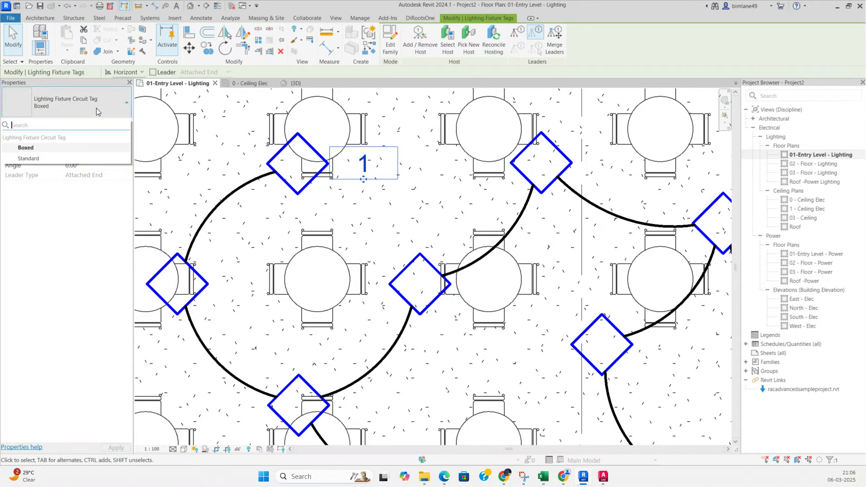
left_click(28, 158)
left_click(364, 180)
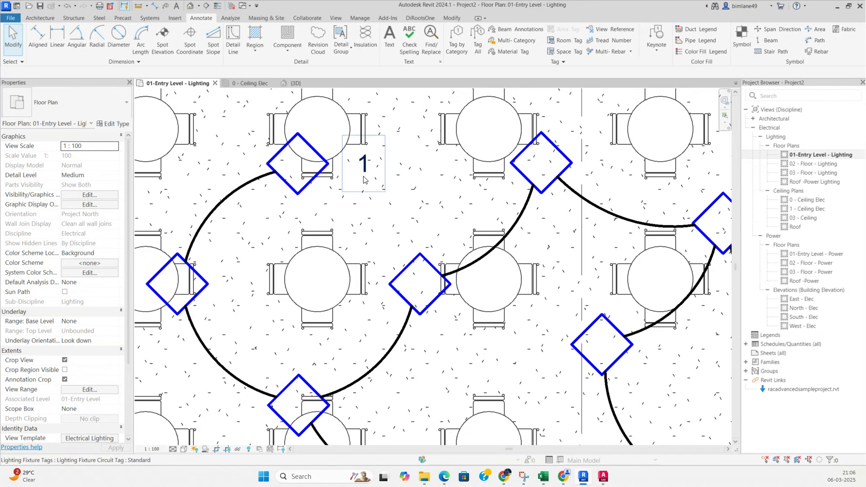
scroll(363, 183, "down", 2)
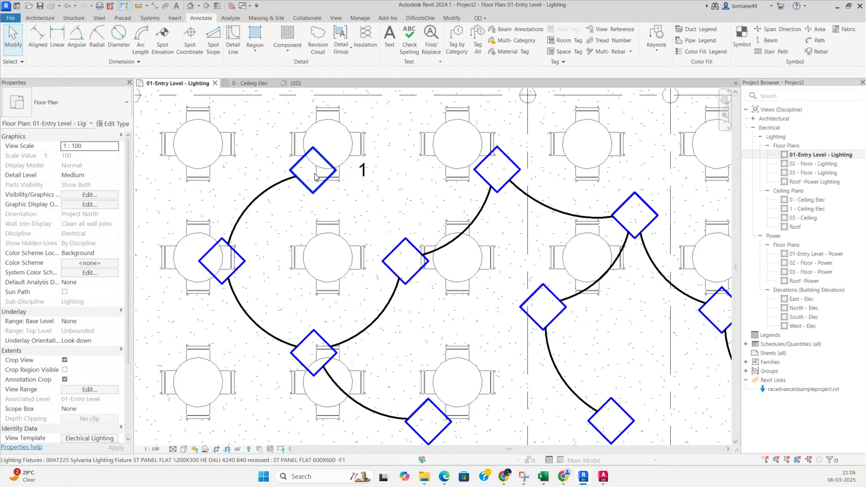
scroll(332, 178, "up", 2)
left_click(332, 179)
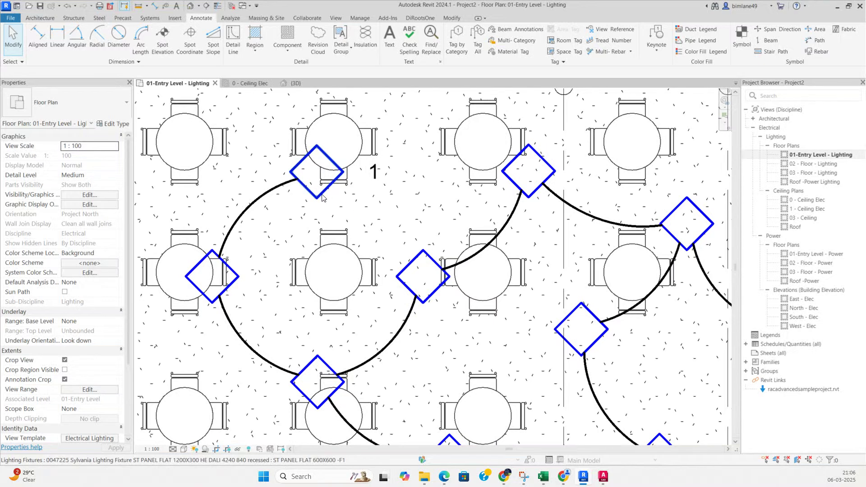
key("Escape")
scroll(376, 177, "up", 2)
left_click(376, 177)
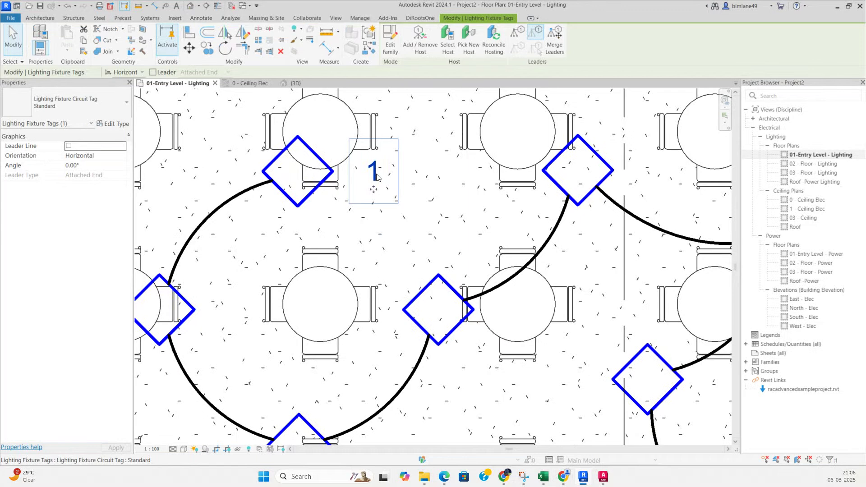
key("Escape")
scroll(369, 215, "down", 3)
scroll(369, 215, "down", 2)
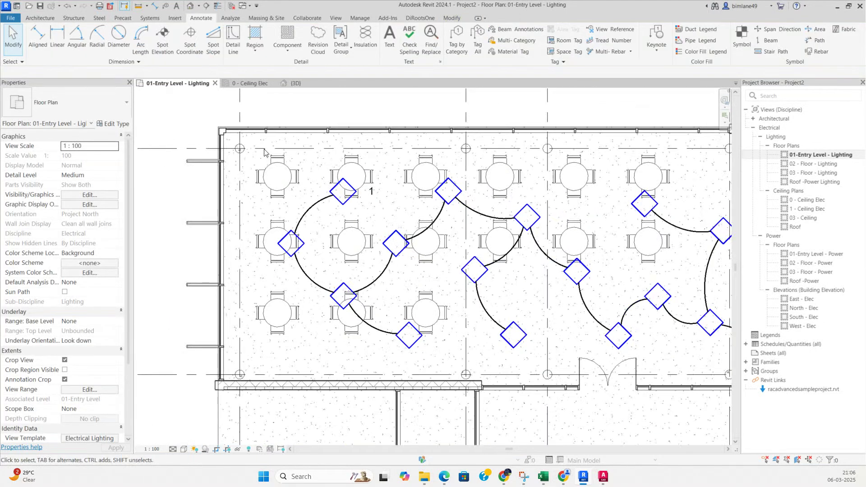
scroll(421, 148, "up", 1)
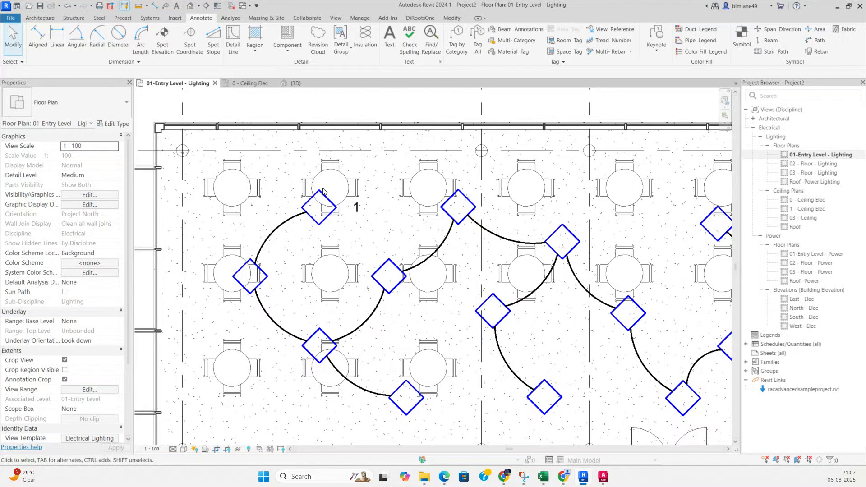
- Set the project's halftone brightness to 53 in the Halftone/Underlay settings
left_click(360, 18)
left_click(385, 53)
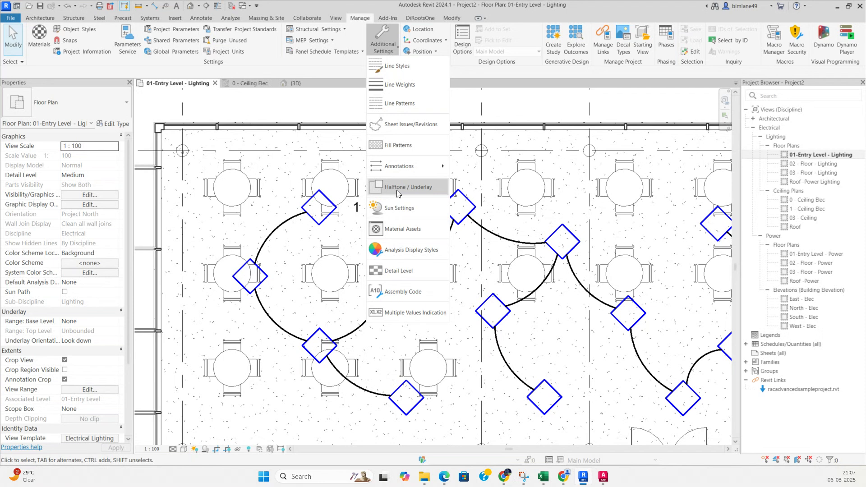
left_click(401, 187)
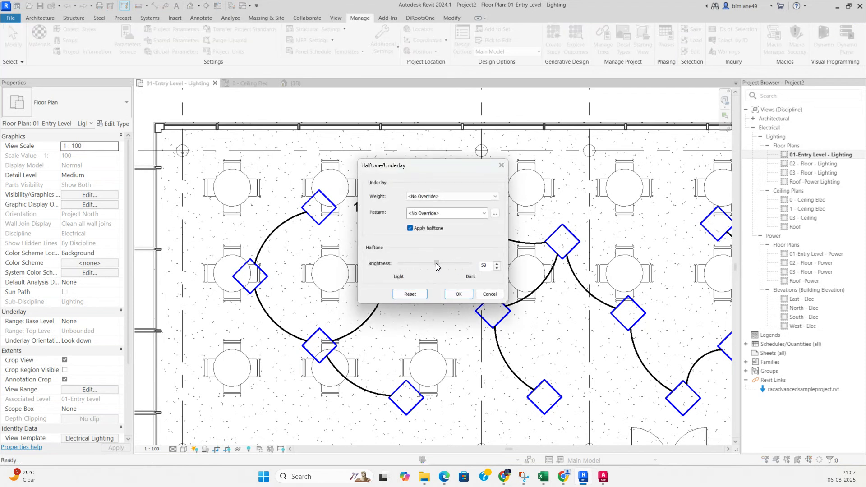
left_click(457, 294)
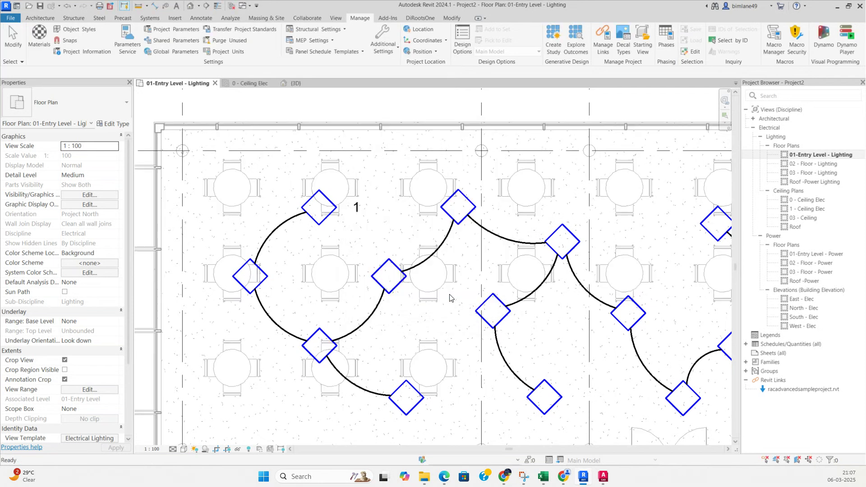
- Open the family of the placed Lighting Fixture Circuit Tag for editing and select its unboxed label
scroll(373, 232, "down", 3)
scroll(348, 240, "up", 2)
scroll(364, 253, "up", 5)
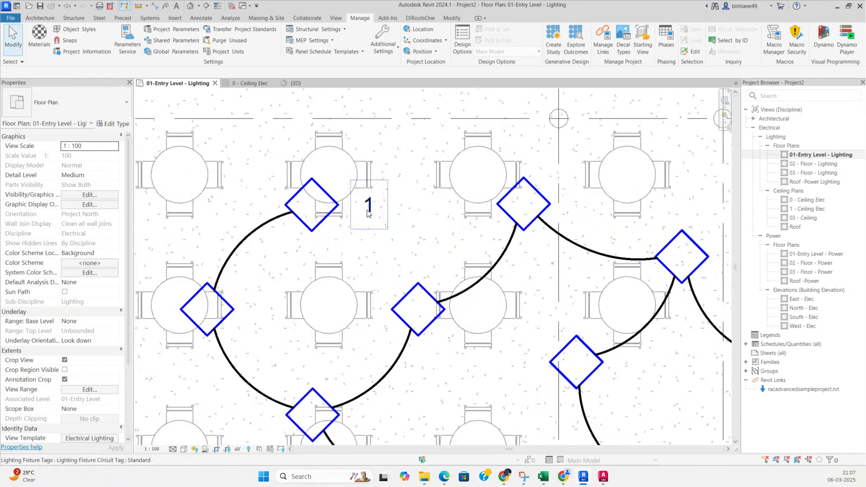
left_click(368, 208)
scroll(368, 223, "up", 2)
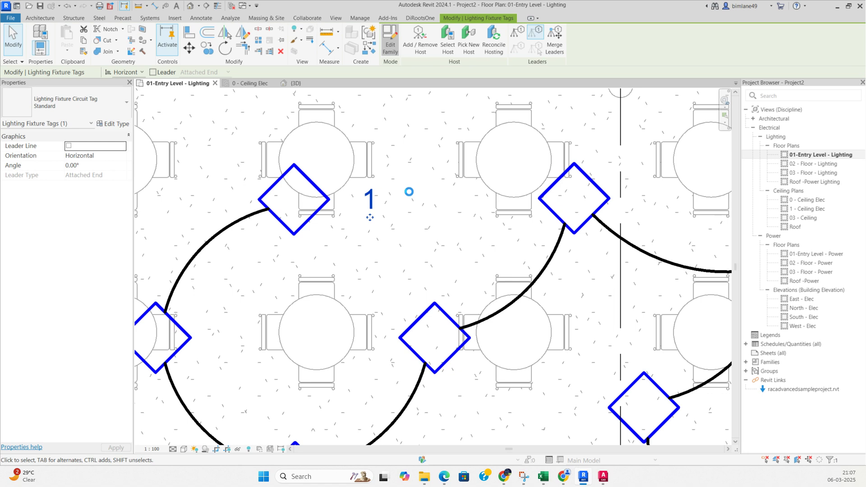
scroll(410, 278, "down", 3)
left_click(410, 281)
key("Escape")
left_click(414, 279)
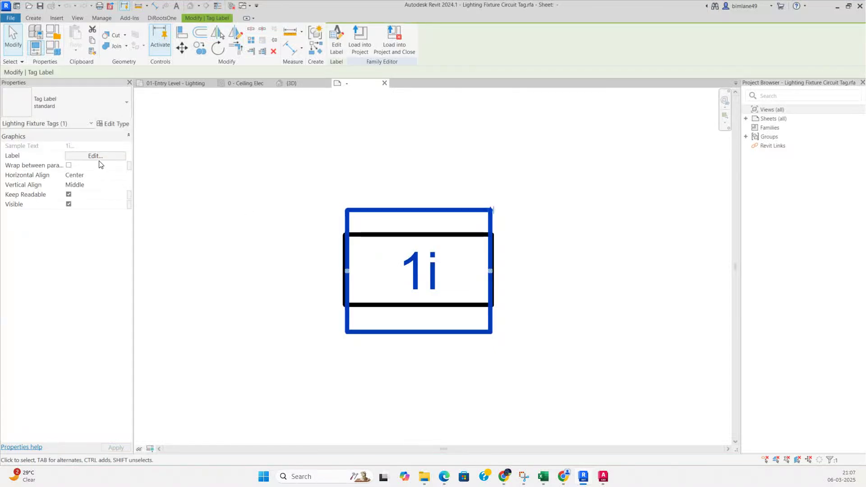
- Replace the Circuit Number parameter in the tag label with the Type Mark parameter
left_click(335, 50)
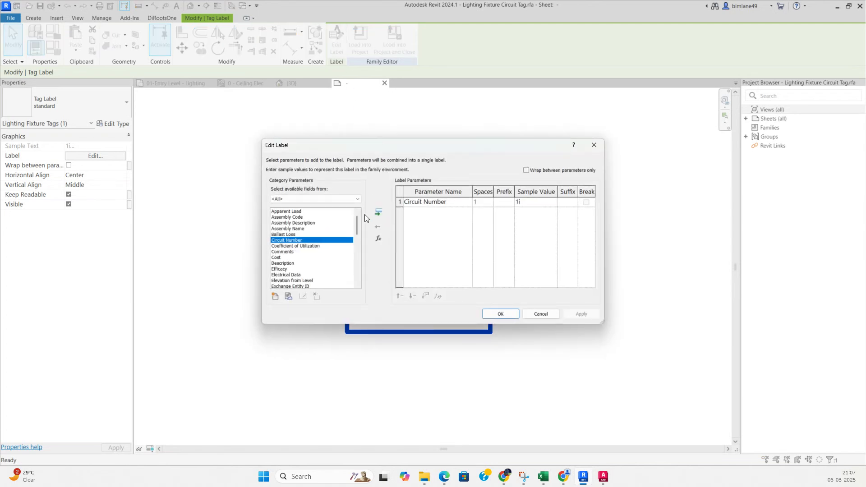
left_click(399, 203)
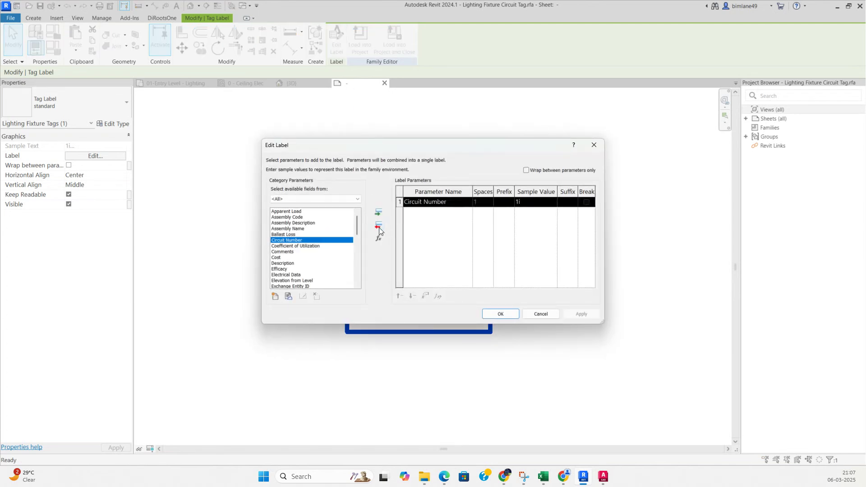
left_click(378, 227)
left_click(309, 252)
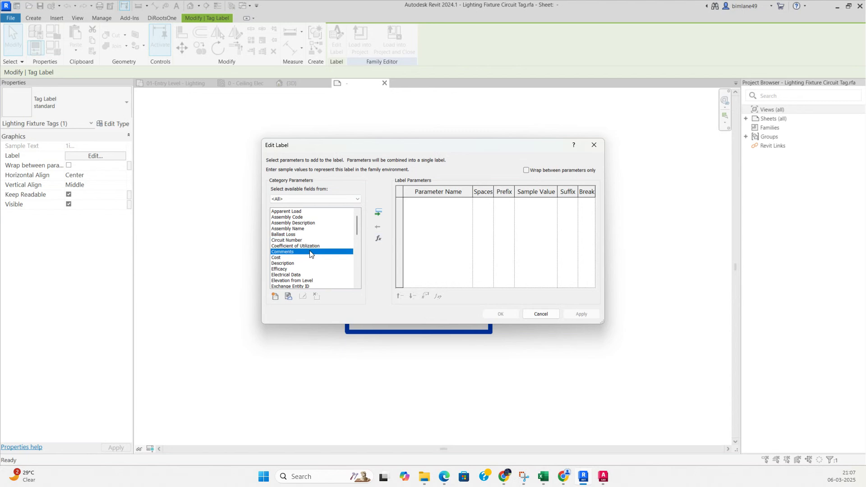
key("t")
scroll(305, 252, "down", 3)
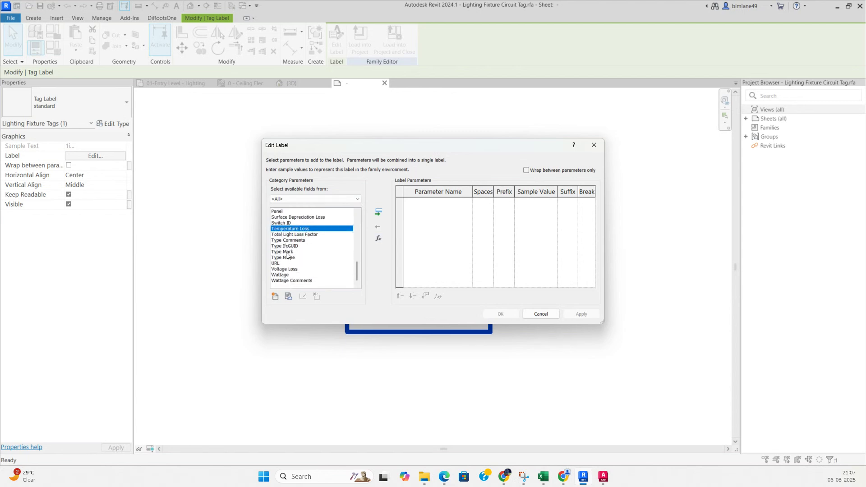
left_click(286, 252)
left_click(378, 213)
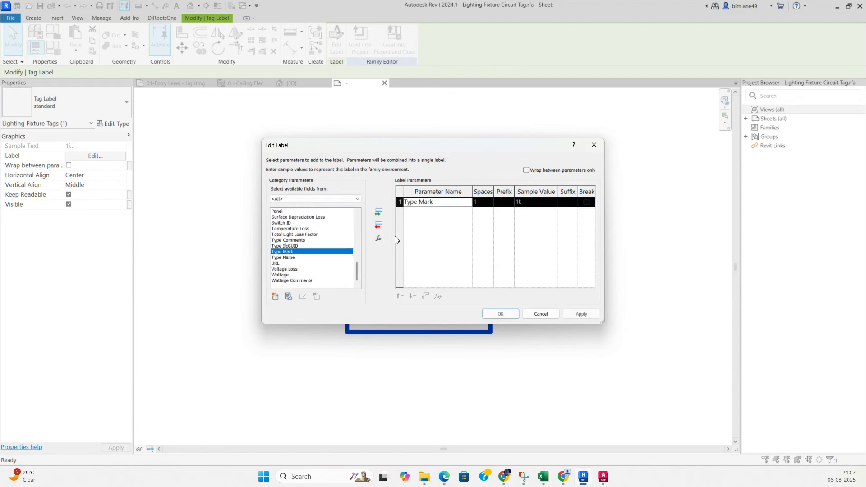
left_click(498, 315)
- Load the edited tag family into the lighting project, overwriting the existing version
left_click(554, 320)
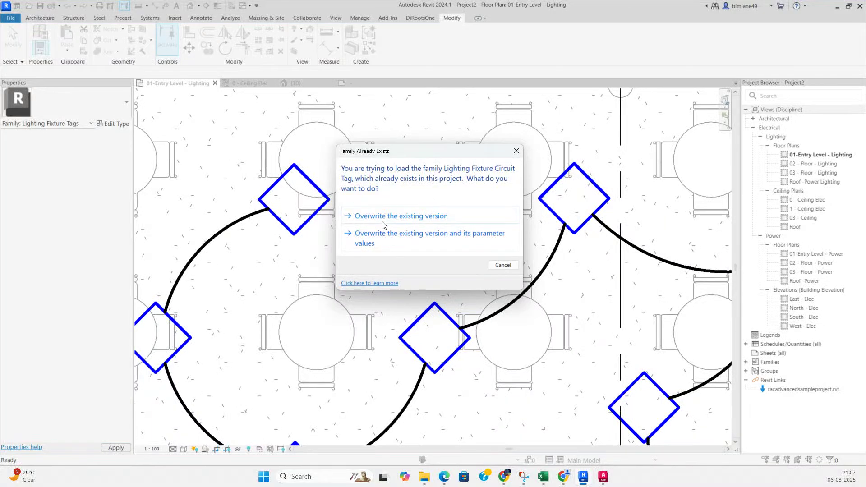
left_click(383, 219)
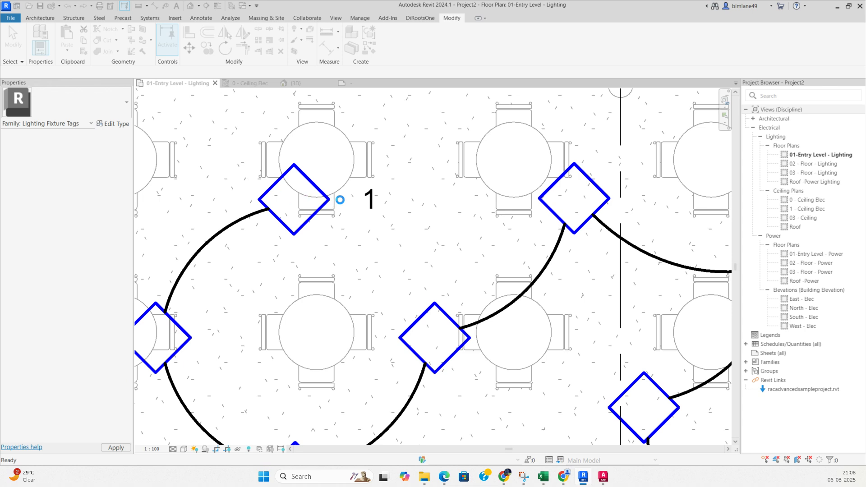
key("Escape")
- Move the first light's F1 tag closer to its fixture
left_click(367, 216)
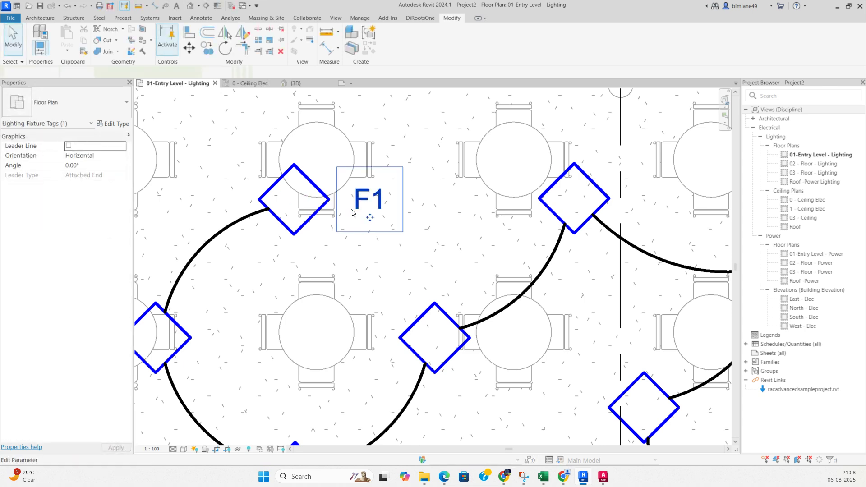
scroll(373, 219, "up", 2)
left_click_drag(373, 217, 352, 211)
left_click(394, 219)
scroll(394, 218, "down", 2)
- Tag the leftmost dining-area light without a leader, using the Standard tag type, and position the tag close beside the fixture
middle_click_drag(367, 246, 405, 211)
key("t")
key("g")
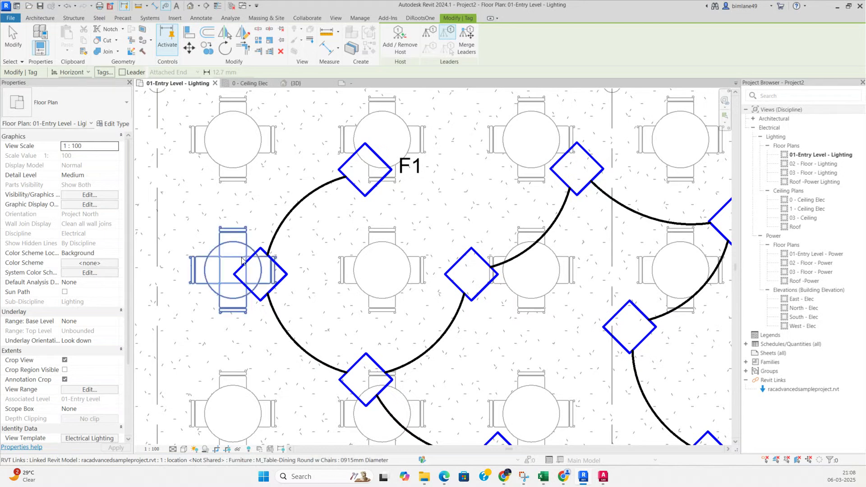
left_click_drag(260, 290, 317, 288)
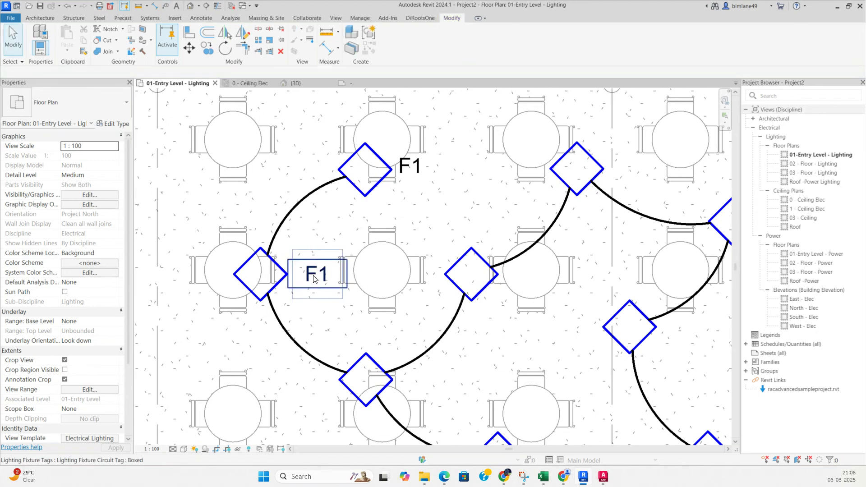
left_click(92, 111)
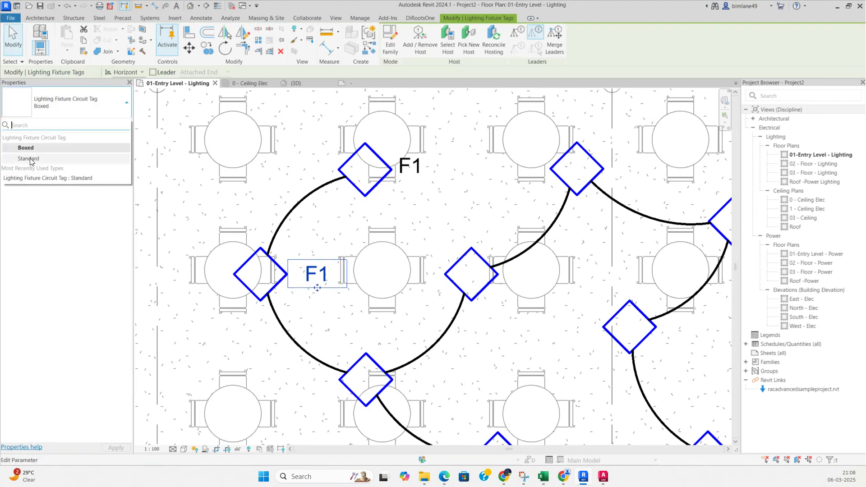
left_click(45, 158)
scroll(317, 297, "up", 2)
mouse_move(316, 296)
left_mouse_down()
mouse_move(319, 280)
mouse_move(304, 282)
left_mouse_up()
key("Escape")
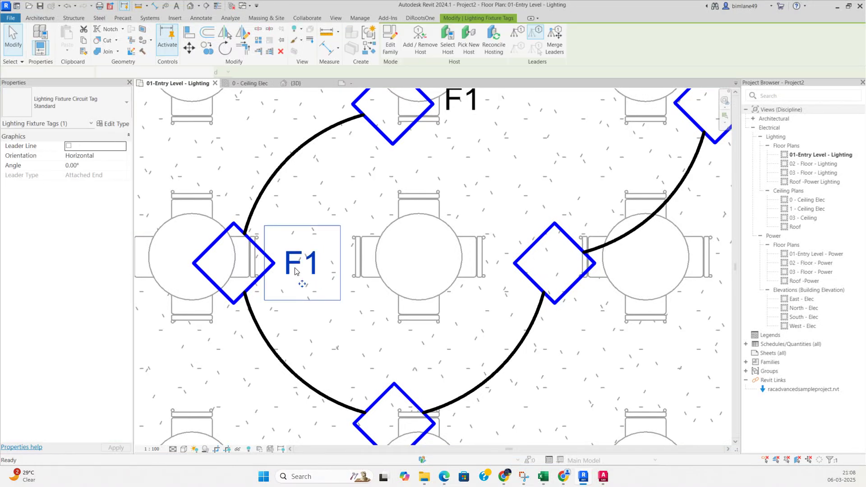
- Tag three more dining-area lights without leaders: the lower light, the right-hand one and the next one up, each tag centred on its fixture
key("t")
key("g")
scroll(337, 295, "down", 2)
scroll(377, 365, "up", 1)
left_click(379, 379)
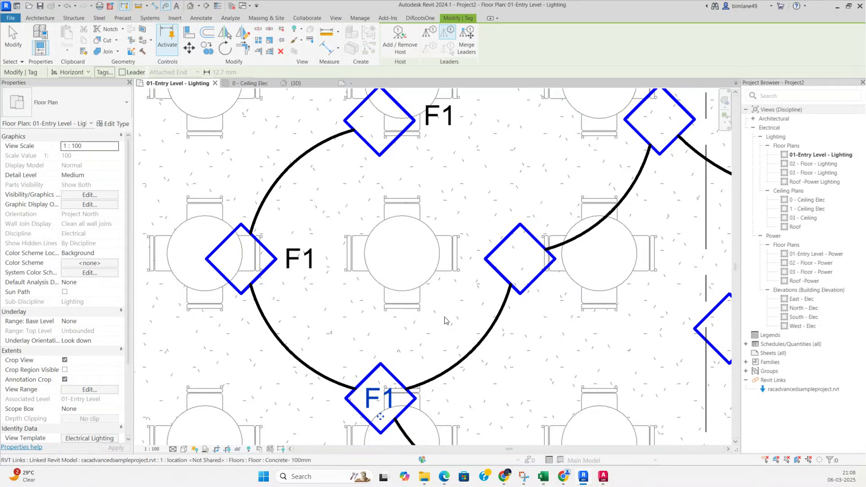
left_click(497, 287)
left_click(640, 135)
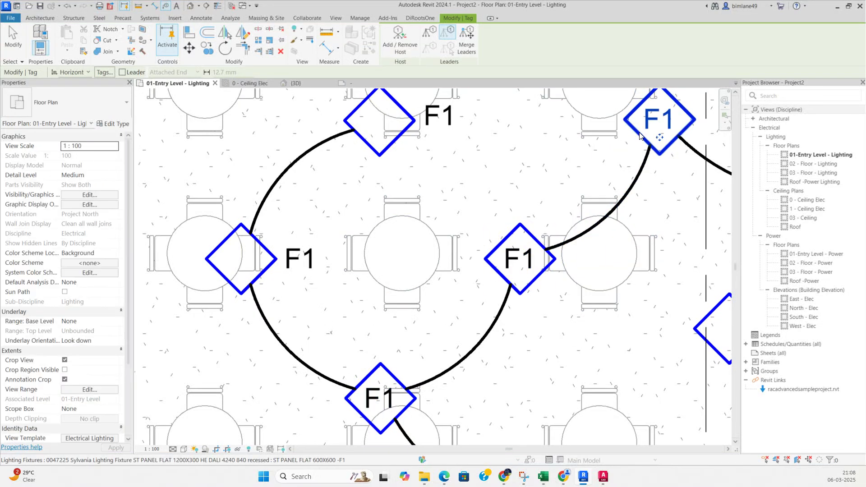
- Continue tagging the dining-area lights without leaders along the middle wire branches, centring each type mark inside its fixture
scroll(639, 135, "down", 1)
middle_click_drag(630, 199, 379, 206)
left_click(460, 293)
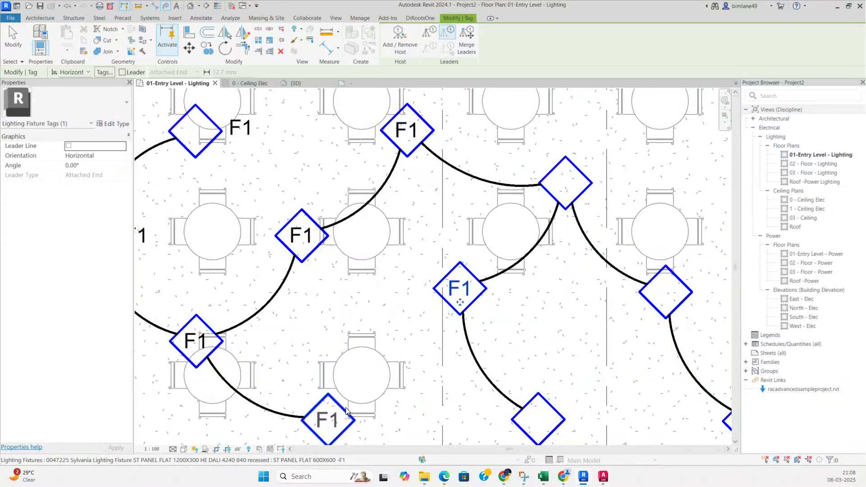
middle_click_drag(346, 411, 387, 304)
left_click(579, 316)
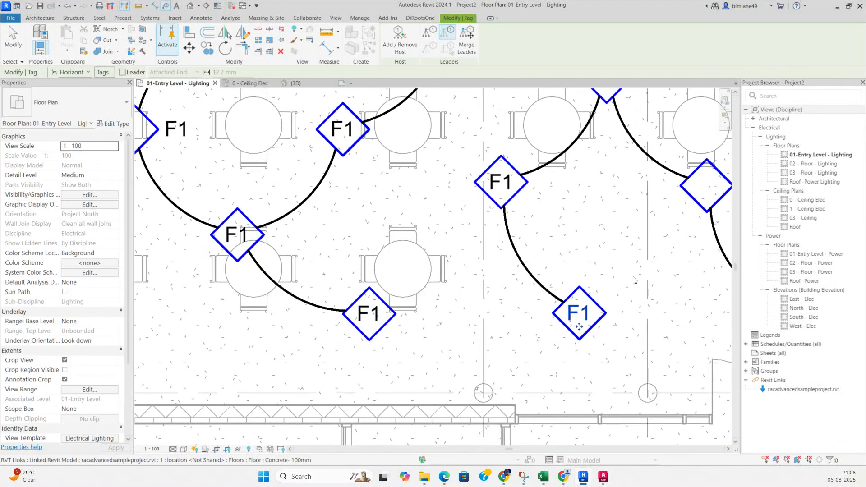
middle_click_drag(633, 280, 394, 357)
left_click(460, 284)
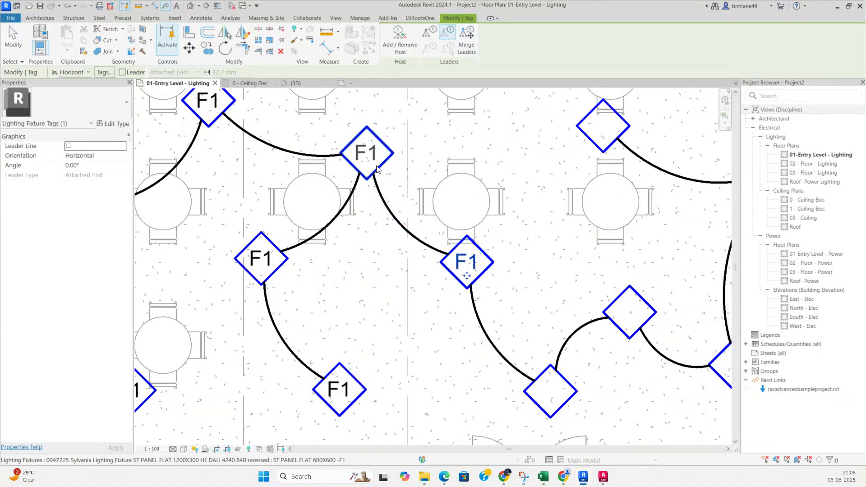
- Tag the remaining dining-area lights near the entrance doors and home run, centring each type mark on its fixture
scroll(399, 210, "down", 3)
scroll(501, 333, "up", 1)
left_click(500, 332)
left_click(560, 276)
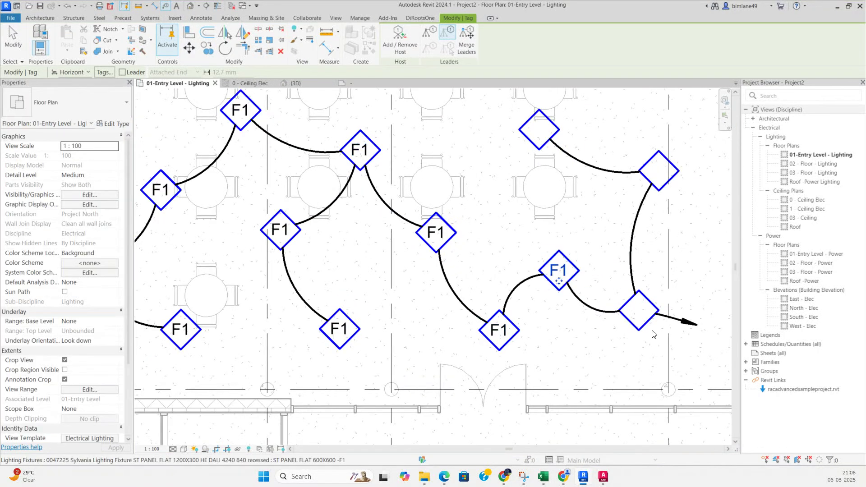
left_click(545, 144)
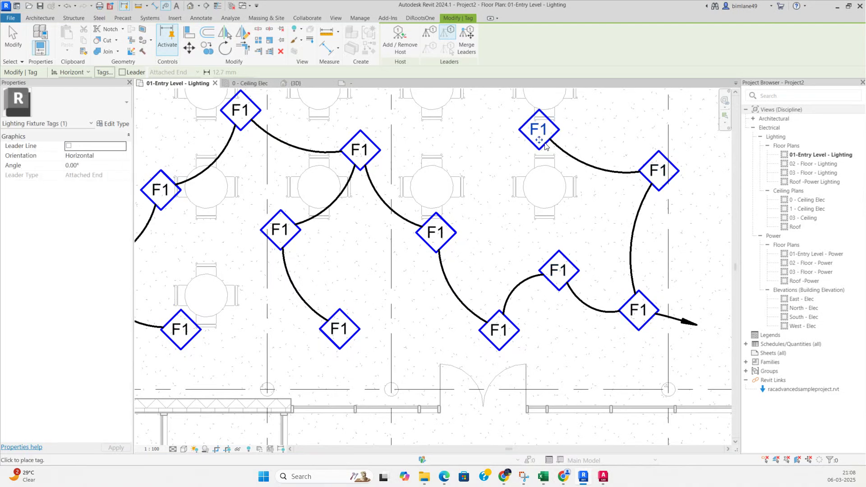
- Retag the first two dining-area lights with centred F1 tags and delete their old tags placed beside the fixtures
scroll(555, 184, "down", 1)
middle_click_drag(232, 157, 373, 226)
scroll(328, 202, "up", 1)
left_click(341, 200)
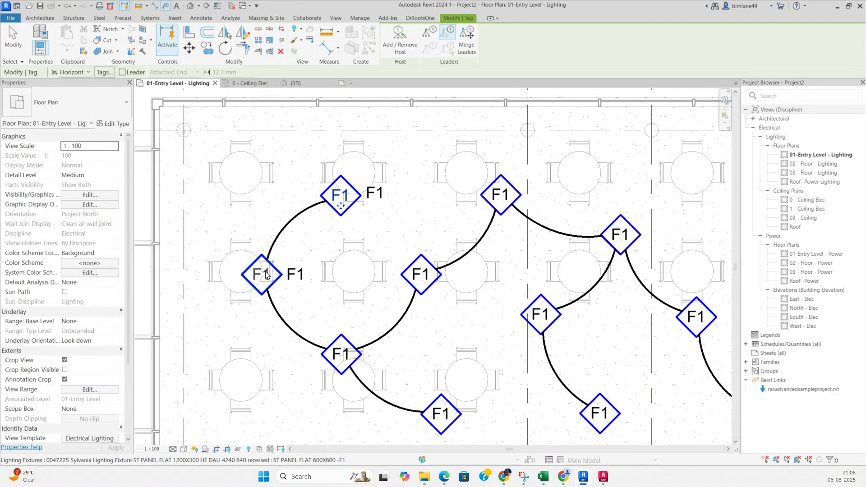
key("Escape")
scroll(297, 278, "up", 1)
left_click(300, 278)
key("Delete")
left_click(402, 171)
key("Delete")
- Check the centred type mark tags on the dining-area lights around the home-run arrow
scroll(374, 215, "down", 5)
middle_click_drag(490, 264, 281, 231)
scroll(562, 302, "up", 1)
scroll(507, 295, "up", 2)
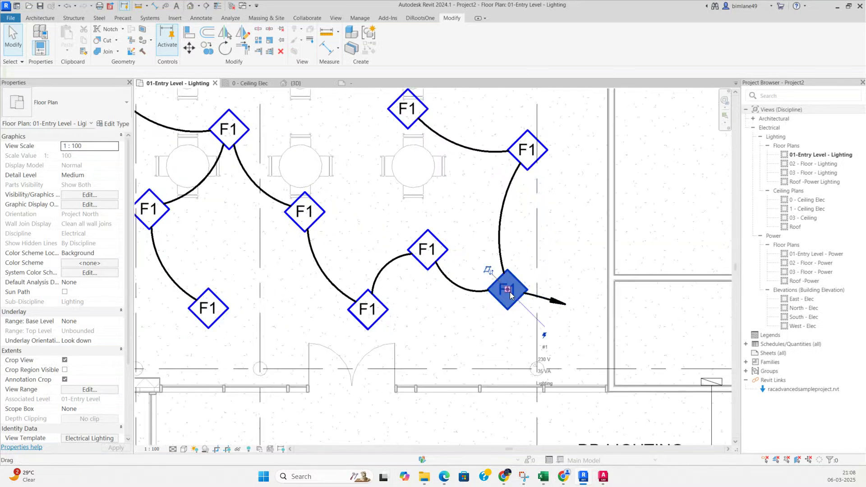
scroll(508, 295, "up", 2)
scroll(517, 302, "down", 2)
scroll(512, 295, "up", 1)
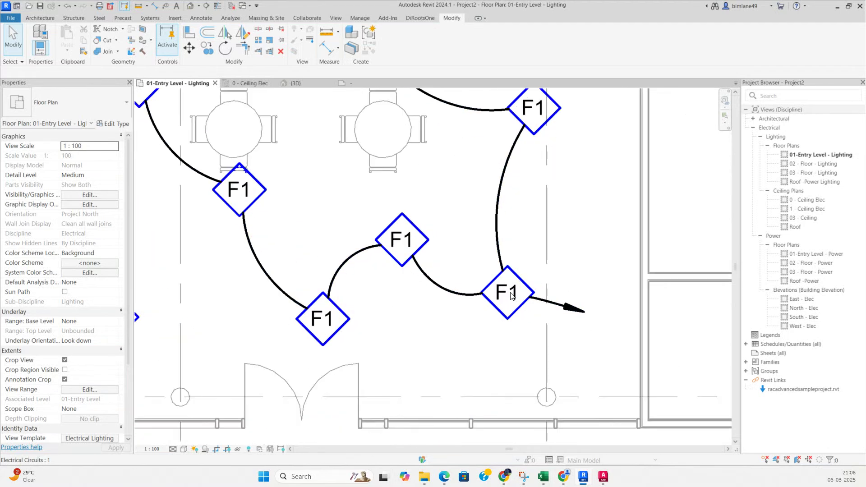
scroll(441, 258, "up", 1)
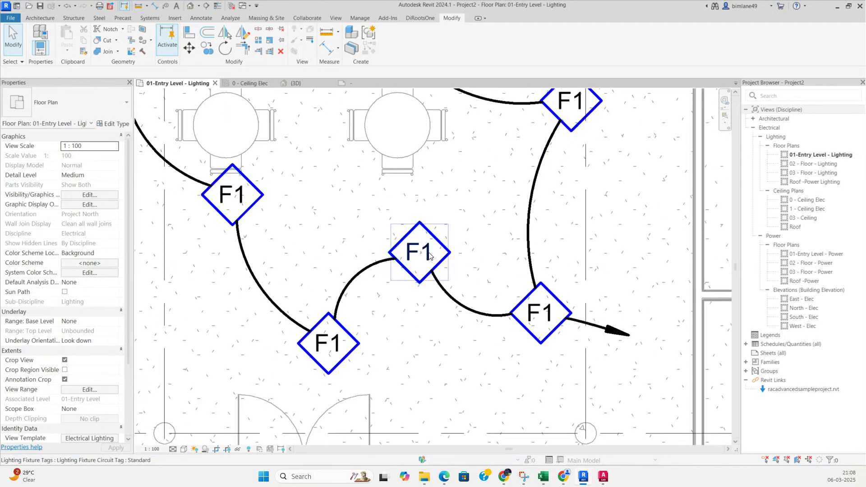
- Tag the eight square lights in the room right of the distribution board without leaders, centring each type mark on its fixture
left_click(427, 256)
key("s")
scroll(399, 269, "down", 3)
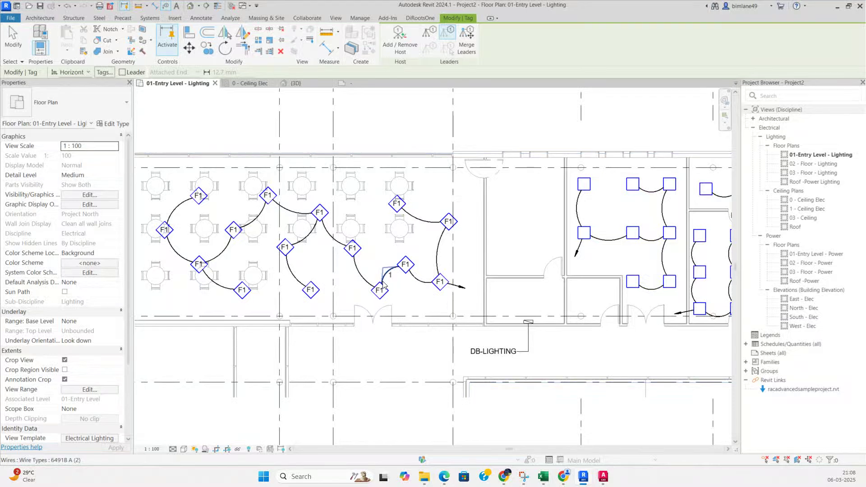
scroll(578, 188, "up", 2)
left_click(579, 189)
left_click(581, 265)
middle_click_drag(543, 257, 310, 196)
left_click(441, 281)
left_click(504, 286)
left_click(441, 203)
left_click(505, 206)
left_click(440, 119)
left_click(503, 120)
- Tag the three lights in the upper small room and the seven lights in the rooms below it, centring each type mark
left_click(564, 134)
left_click(632, 130)
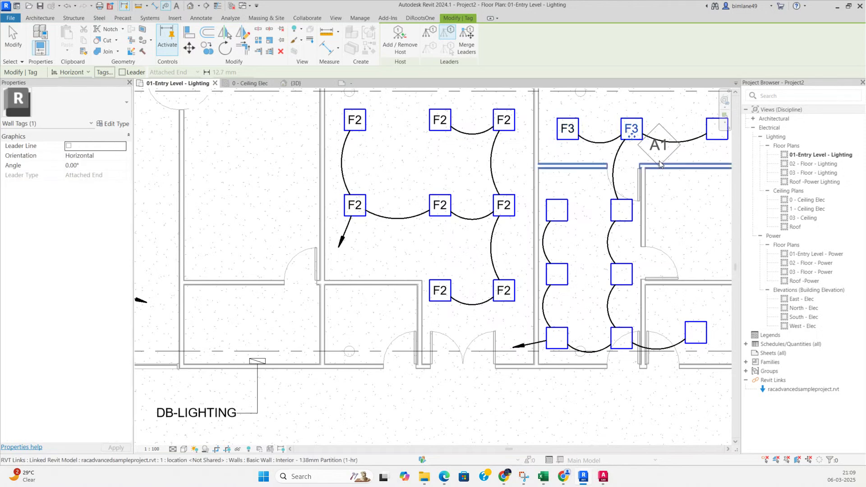
middle_click_drag(634, 135, 445, 140)
left_click(370, 217)
left_click(369, 280)
left_click(370, 343)
left_click(434, 343)
left_click(433, 279)
left_click(508, 339)
left_click(435, 212)
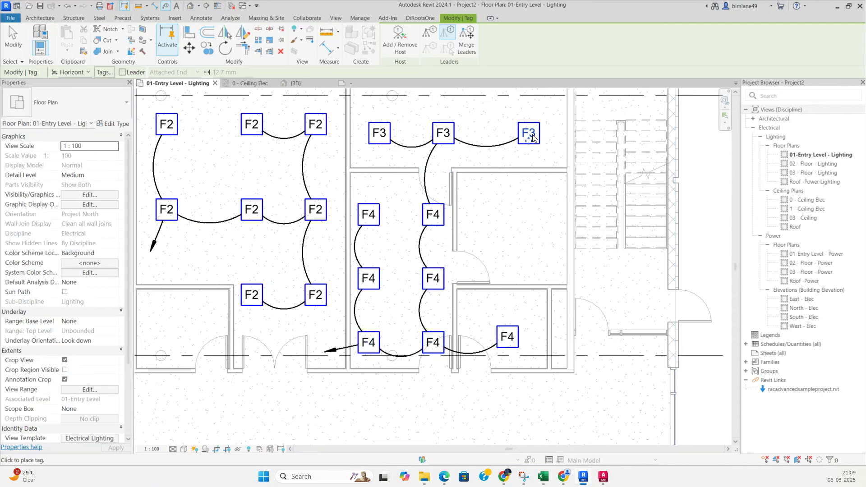
scroll(548, 216, "down", 6)
key("Escape")
- Tag the dining-area circuit's home-run wire with its circuit number and move the tag just beyond the arrowhead
scroll(405, 257, "up", 5)
middle_click_drag(400, 244, 494, 258)
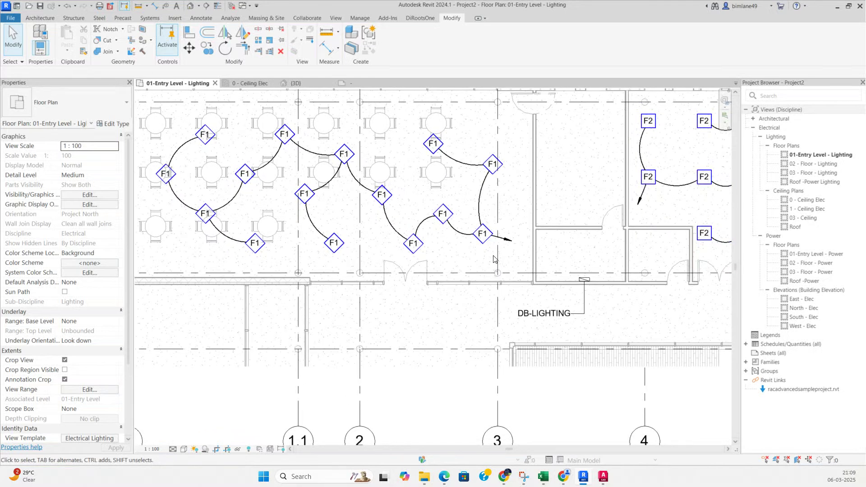
key("t")
key("g")
scroll(501, 245, "up", 2)
left_click(510, 242)
scroll(499, 244, "up", 2)
left_click_drag(498, 243, 548, 245)
key("Escape")
scroll(513, 257, "down", 3)
scroll(583, 287, "up", 2)
scroll(478, 241, "down", 3)
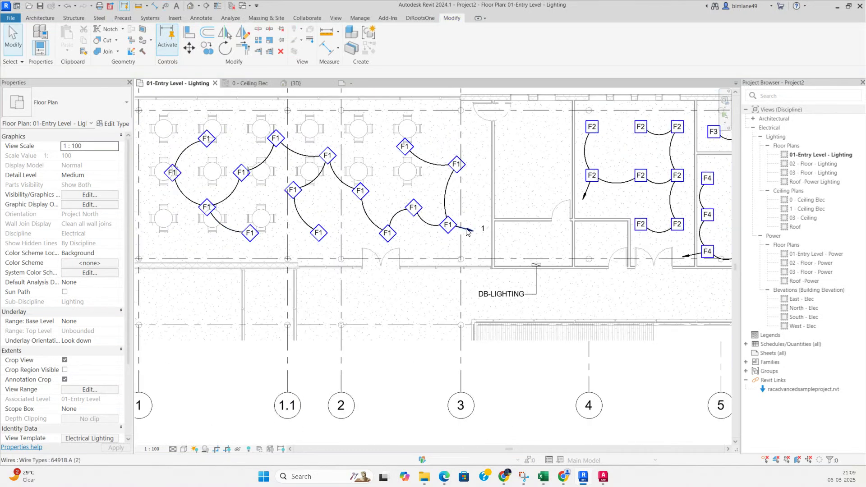
- Set the DB-LIGHTING board's Circuit Naming to By Phase
scroll(481, 238, "up", 1)
scroll(521, 256, "up", 2)
left_click(534, 266)
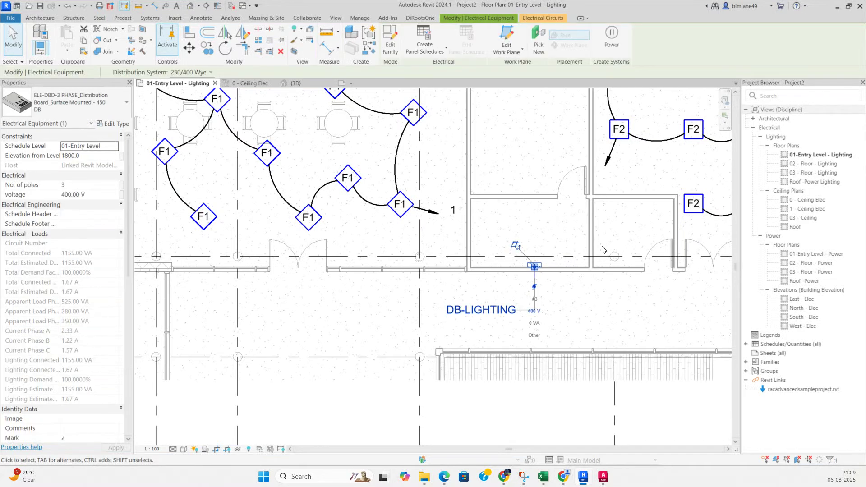
scroll(85, 310, "down", 10)
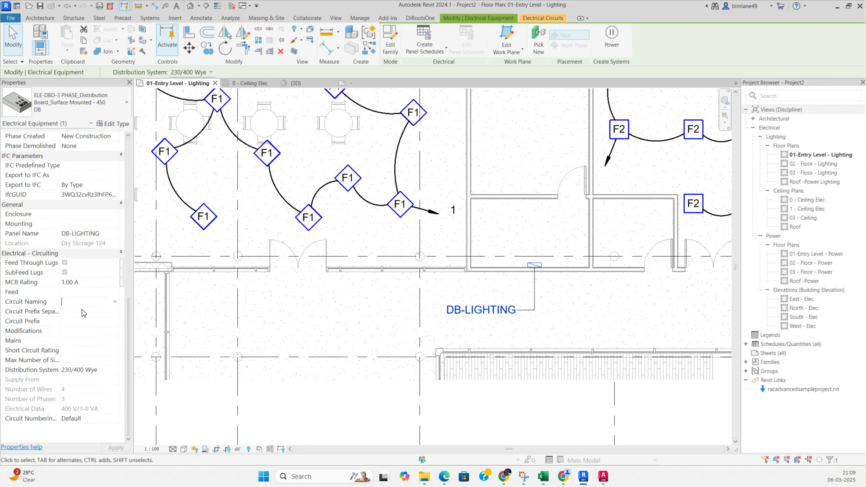
left_click(114, 302)
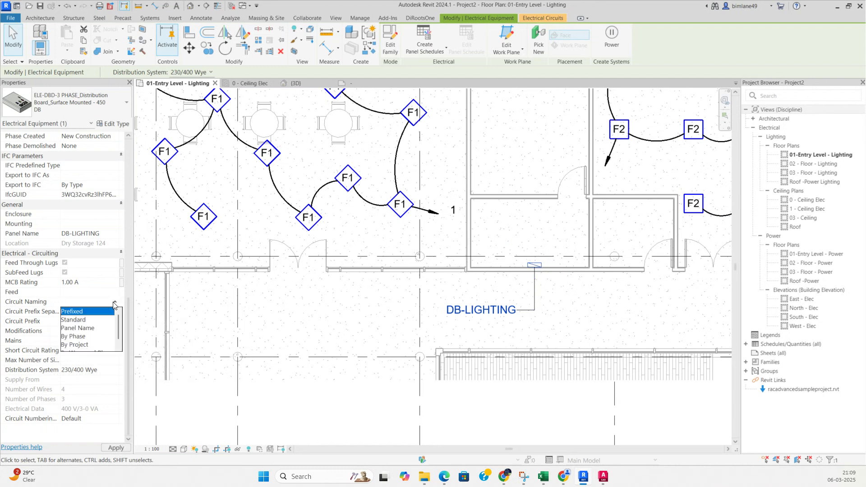
left_click(72, 336)
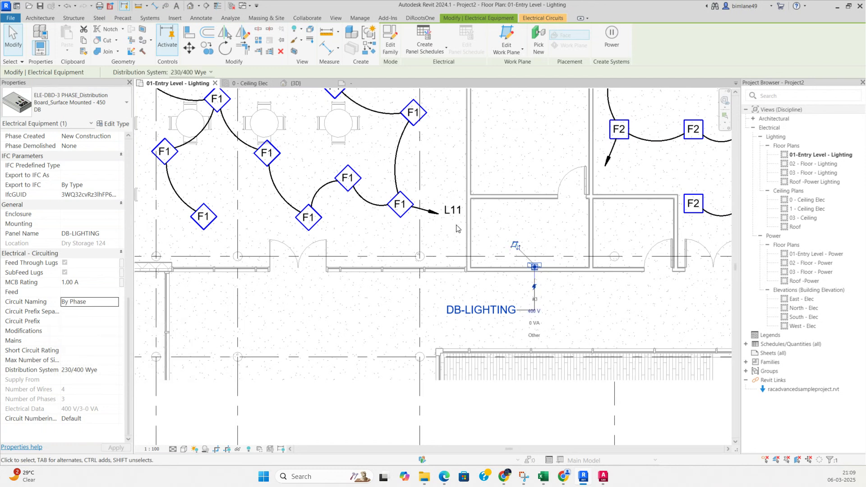
left_click(457, 229)
- In Electrical Settings, set the circuit naming labels for phases A, B and C to R, Y and B
scroll(455, 215, "up", 3)
left_click(452, 215)
middle_click_drag(481, 300, 488, 319)
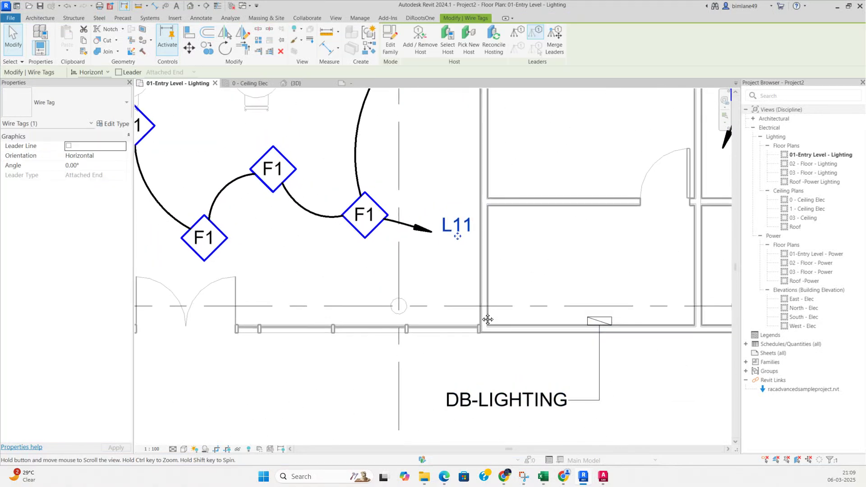
left_click(481, 312)
left_click(453, 230)
key("Escape")
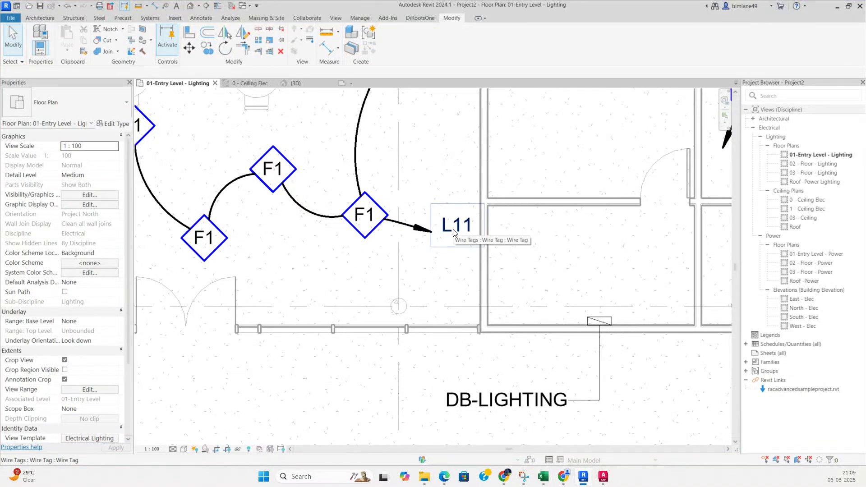
key("e")
key("s")
left_click(487, 195)
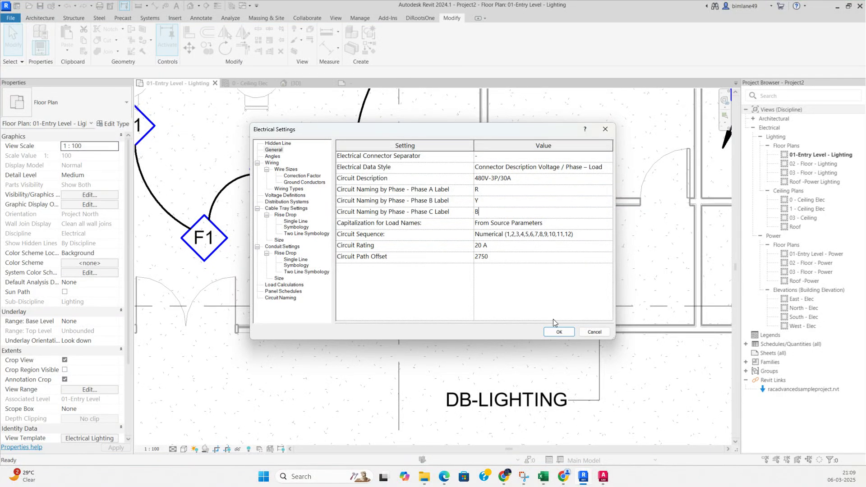
left_click(557, 332)
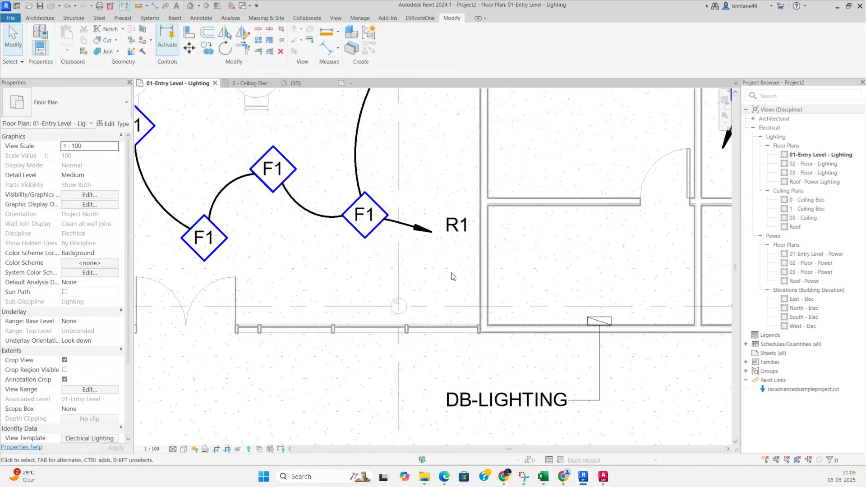
- Move the dining-area home-run wire's circuit tag closer to its arrowhead
left_click(456, 236)
scroll(455, 237, "up", 2)
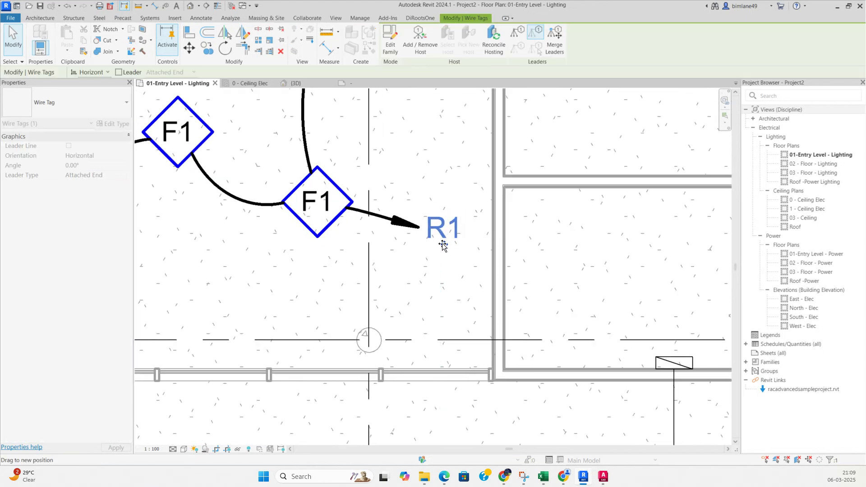
key("Escape")
scroll(442, 253, "down", 2)
- Rename the distribution board's Panel Name to DB-LP
middle_click_drag(516, 306, 489, 260)
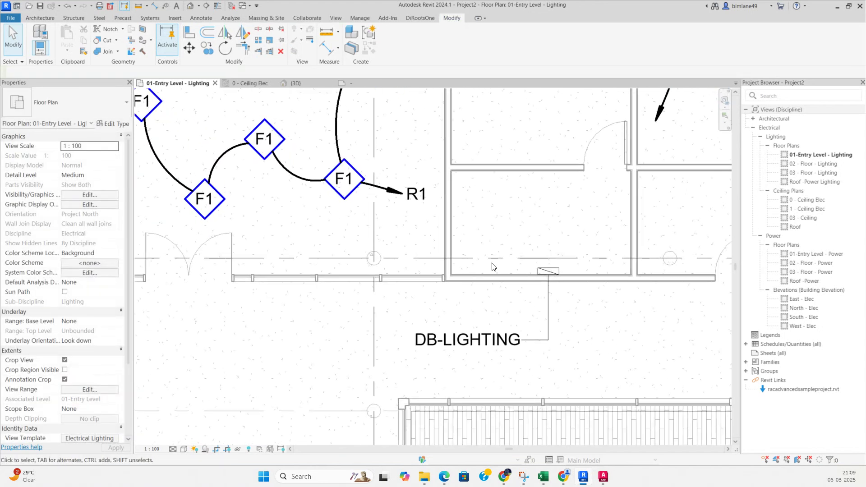
scroll(534, 288, "down", 1)
left_click(546, 274)
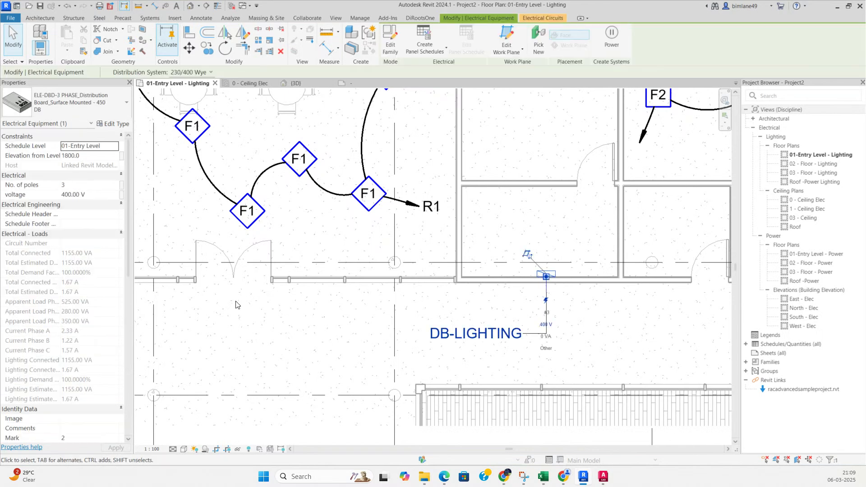
scroll(83, 325, "down", 5)
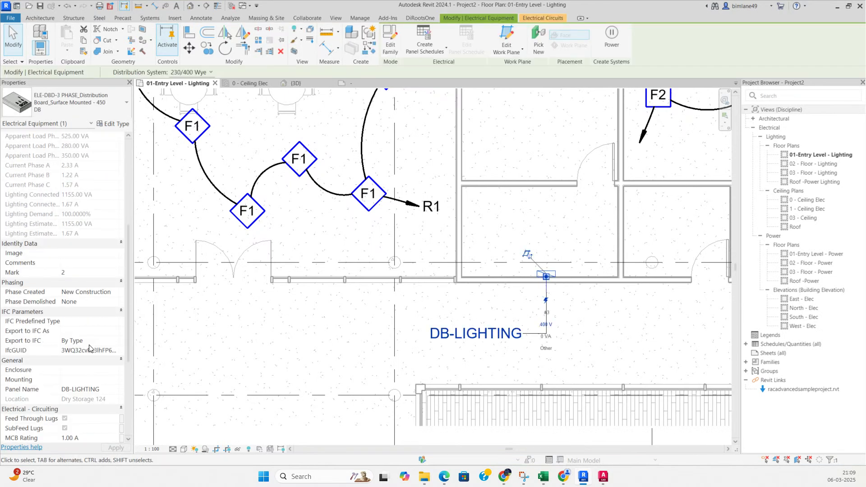
left_click(78, 360)
left_click_drag(76, 360, 108, 356)
type("P")
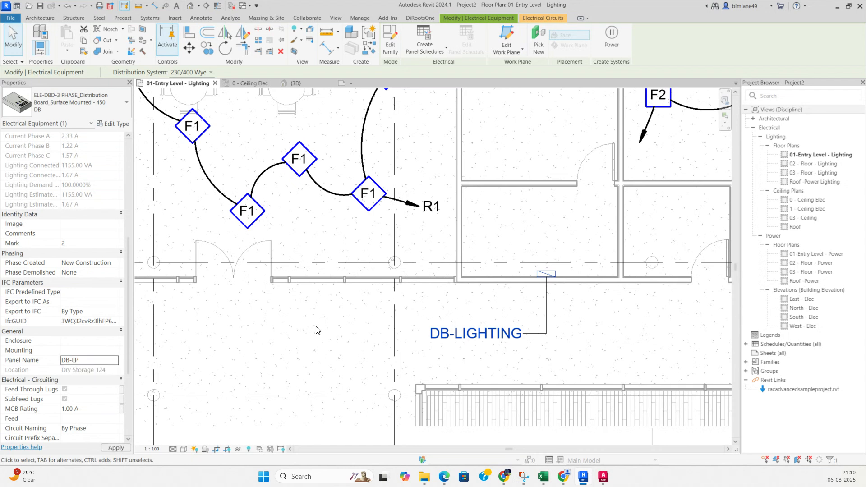
left_click(498, 315)
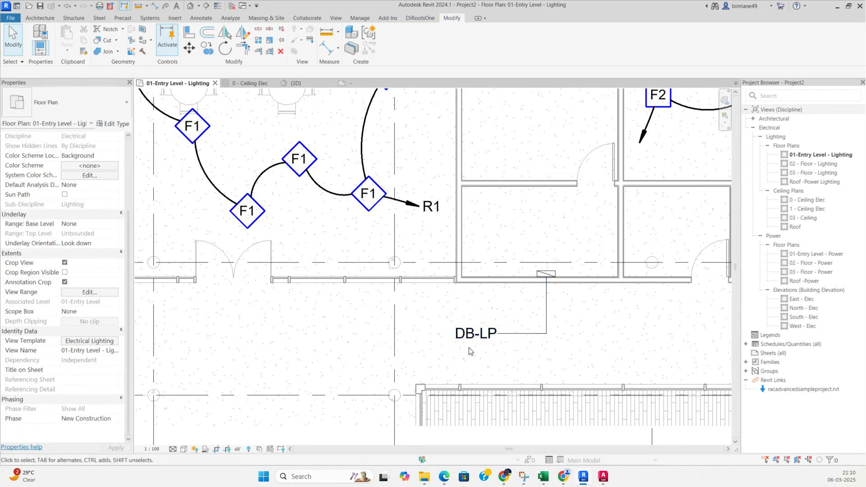
- Open the wire tag family of the dining-area home-run circuit tag in the Family Editor
middle_click_drag(524, 318, 527, 337)
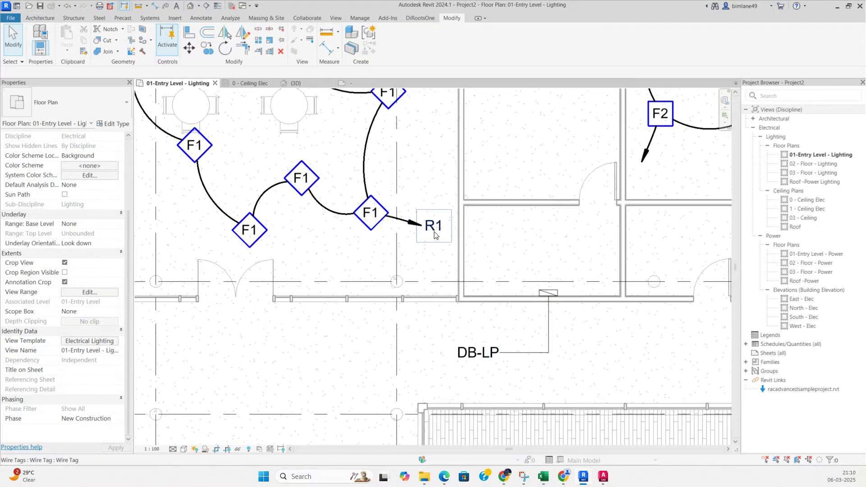
scroll(434, 231, "up", 4)
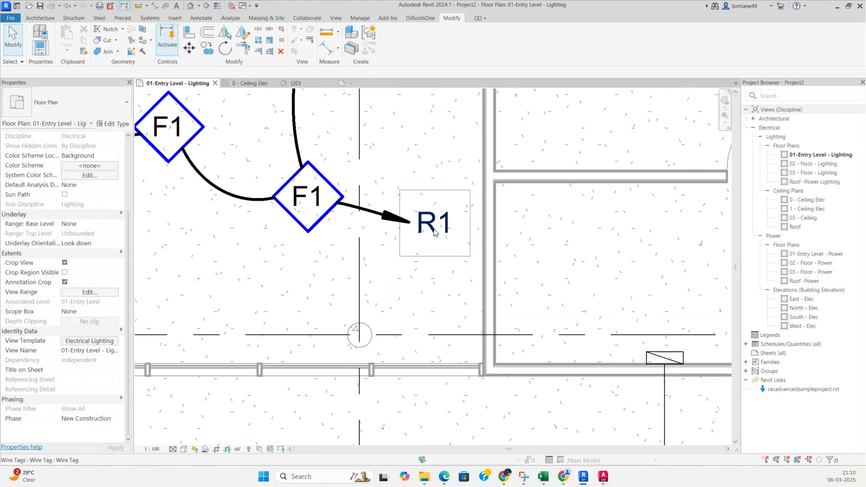
scroll(432, 228, "down", 4)
left_click(432, 229)
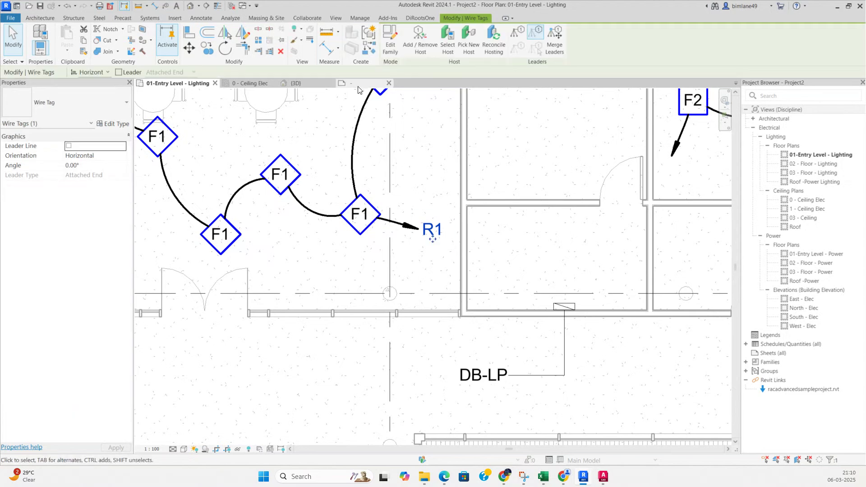
left_click(293, 83)
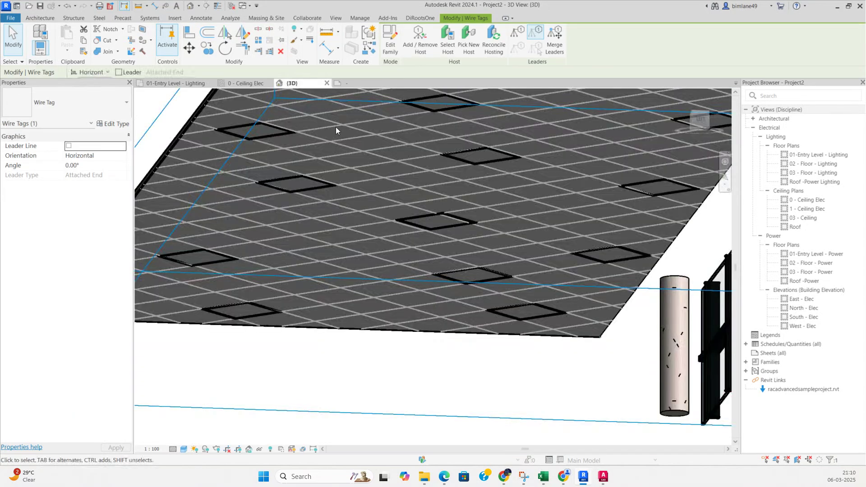
left_click(184, 83)
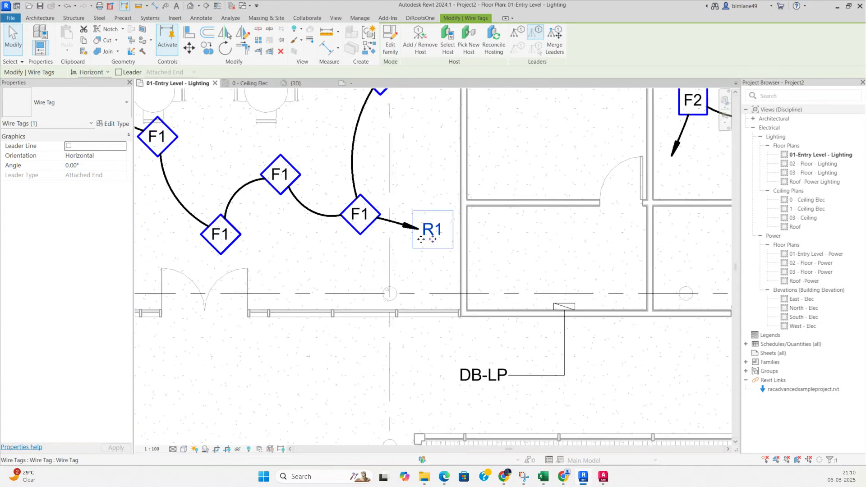
left_click(436, 236)
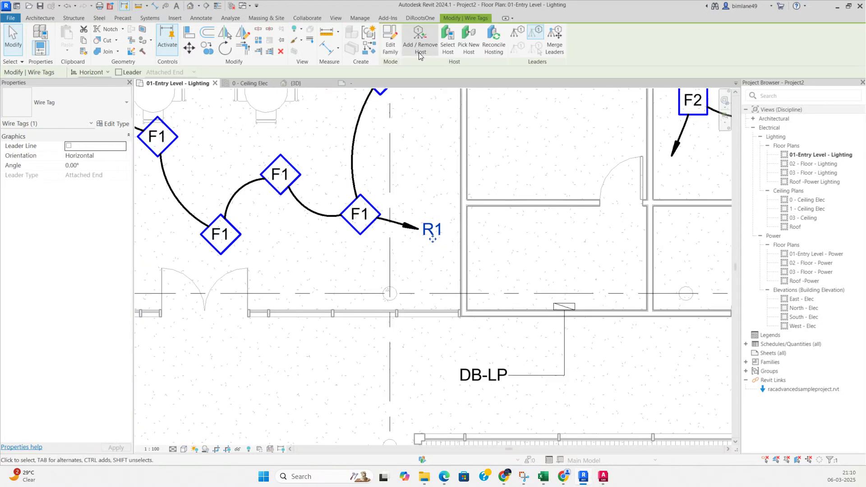
left_click(394, 42)
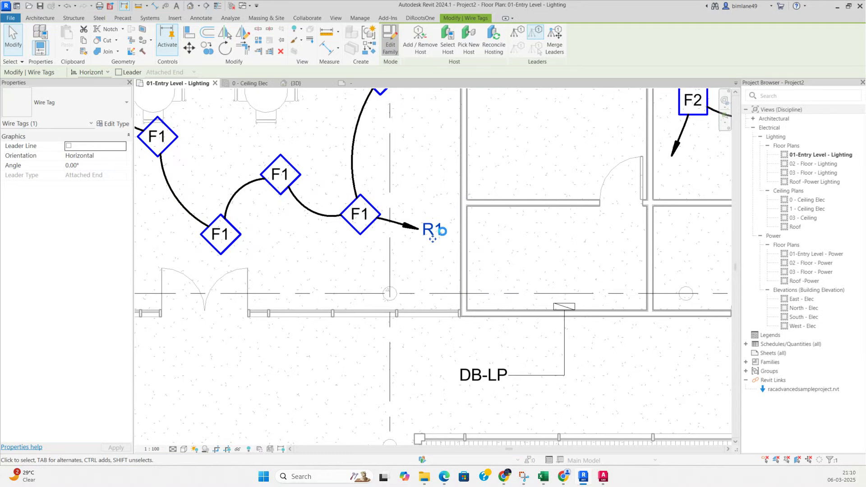
scroll(431, 244, "down", 2)
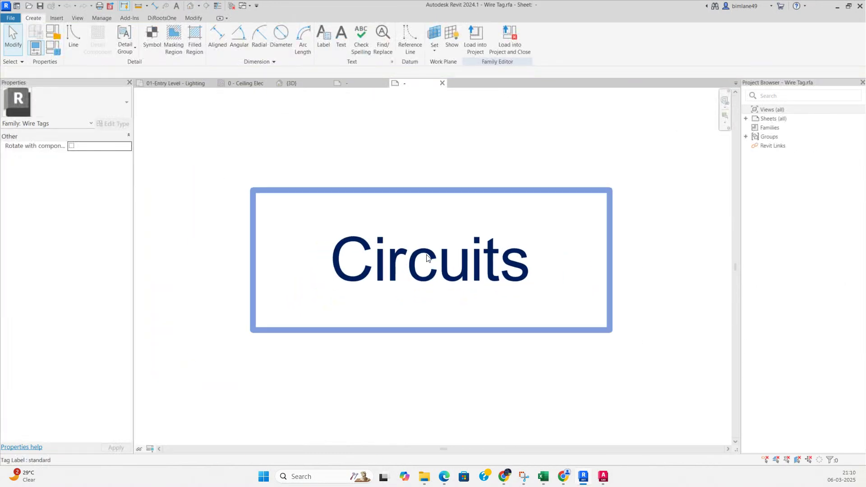
- Add the Panel parameter with prefix "/" after Circuits in the wire tag's label
left_click(425, 255)
left_click(97, 156)
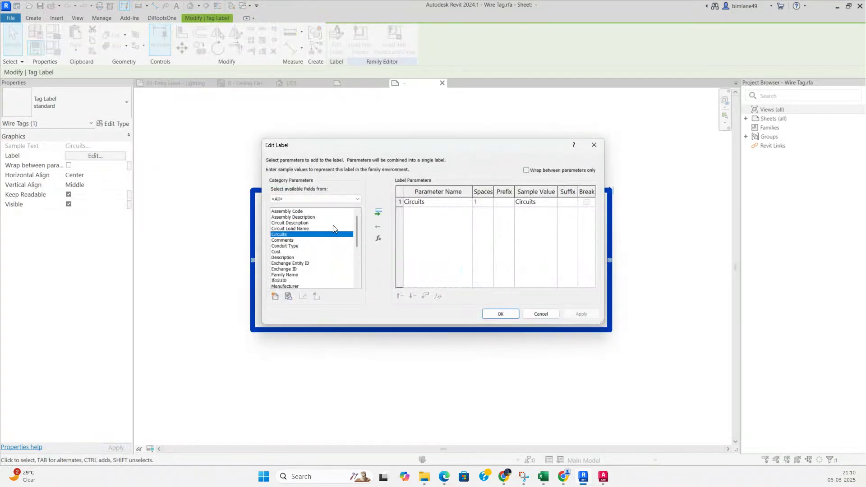
scroll(297, 251, "down", 1)
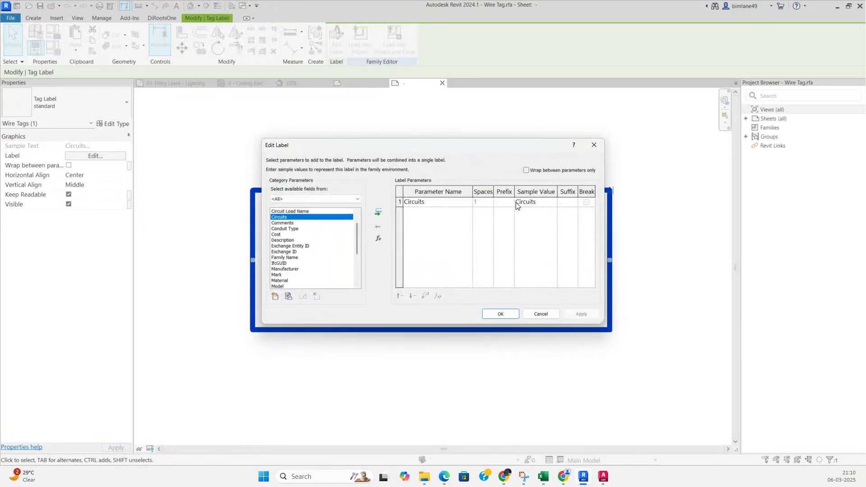
scroll(310, 251, "down", 4)
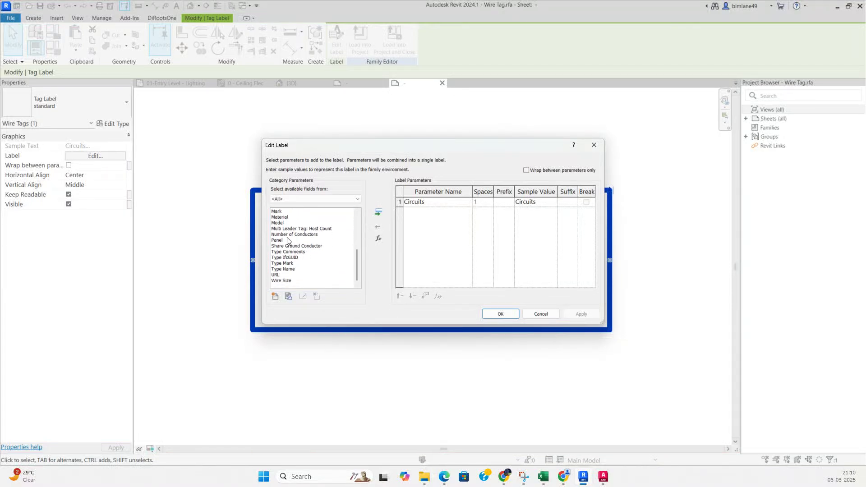
double_click(281, 241)
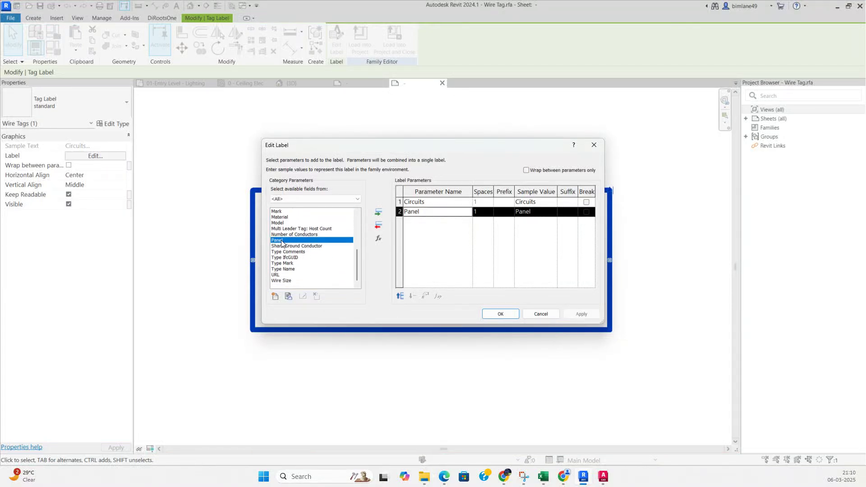
left_click(502, 212)
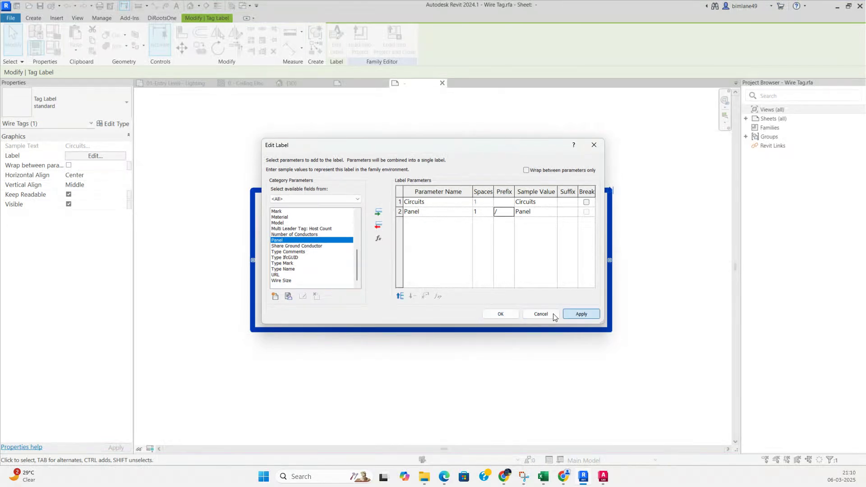
left_click(501, 313)
- Widen the wire tag's label box so Circuits and /Panel fit on one line
scroll(513, 290, "down", 3)
left_click(527, 280)
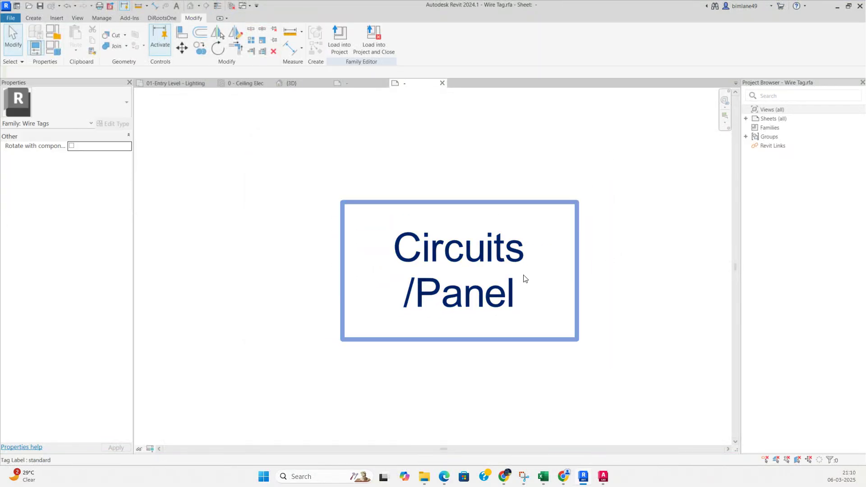
left_click(512, 265)
left_click_drag(576, 277, 644, 272)
left_click(549, 346)
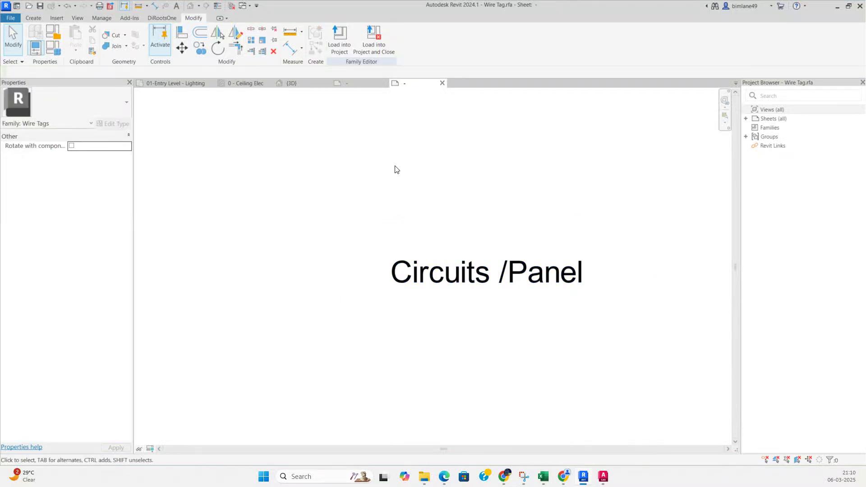
- Load the edited wire tag family into Project2, overwriting the existing version
left_click(343, 45)
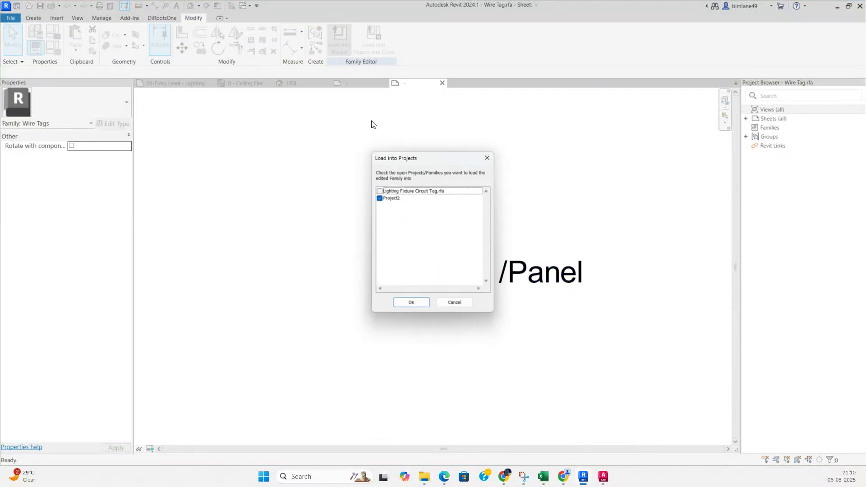
left_click(411, 304)
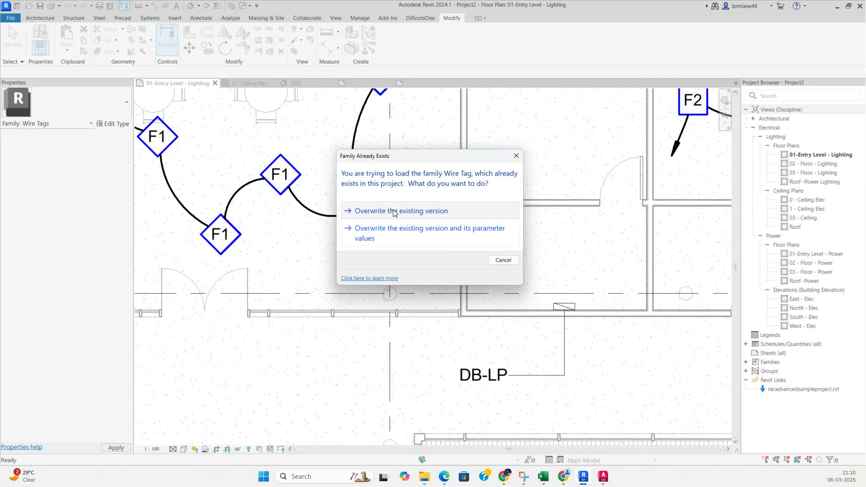
left_click(394, 212)
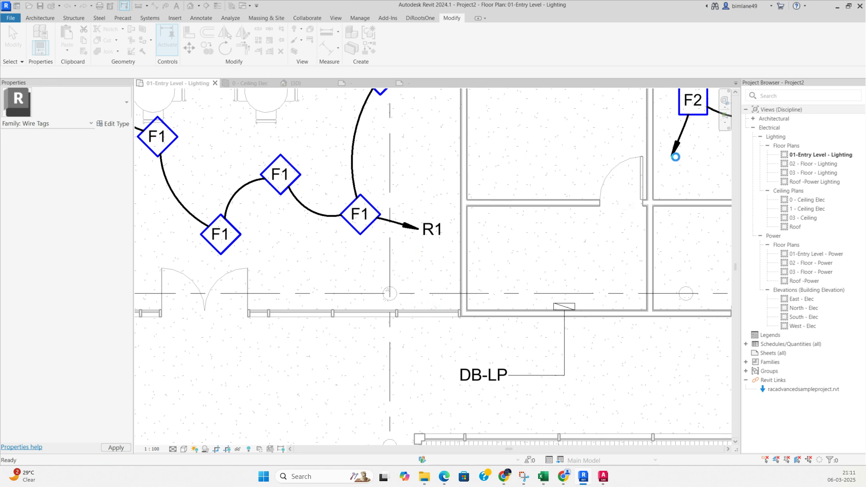
- Move the dining-area home-run tag clear of its arrowhead so it sits just beyond the wire's end
scroll(423, 254, "down", 2)
scroll(431, 246, "up", 3)
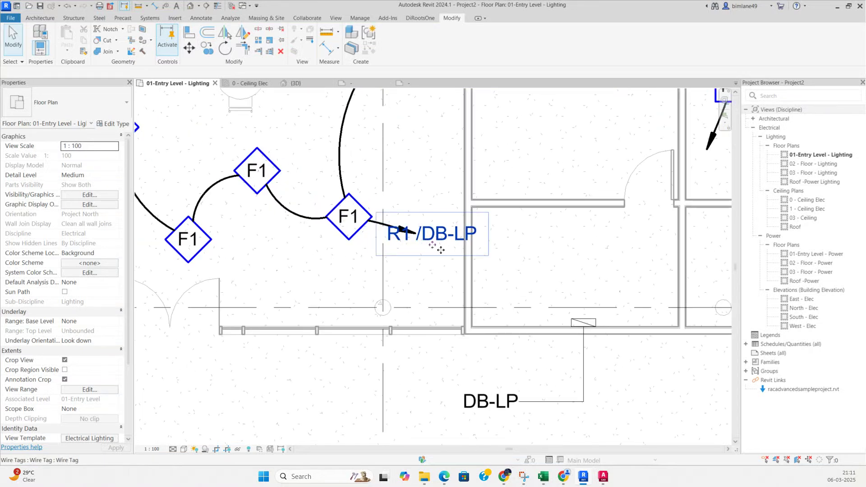
scroll(444, 248, "up", 1)
left_click(445, 246)
left_click_drag(428, 245, 471, 246)
left_click(404, 292)
- Tag the F2 lights' home-run wire by category and place the tag just below its arrowhead
scroll(404, 291, "down", 2)
middle_click_drag(535, 264, 421, 283)
key("t")
key("g")
left_click(484, 226)
scroll(484, 224, "up", 2)
left_click_drag(494, 211, 510, 248)
- Tag the F4 lights' home-run wire and place the tag beside its arrowhead
scroll(479, 273, "down", 3)
middle_click_drag(496, 297, 432, 263)
scroll(519, 287, "up", 1)
scroll(521, 283, "up", 1)
left_click(520, 281)
scroll(520, 280, "up", 1)
left_click_drag(534, 280, 453, 288)
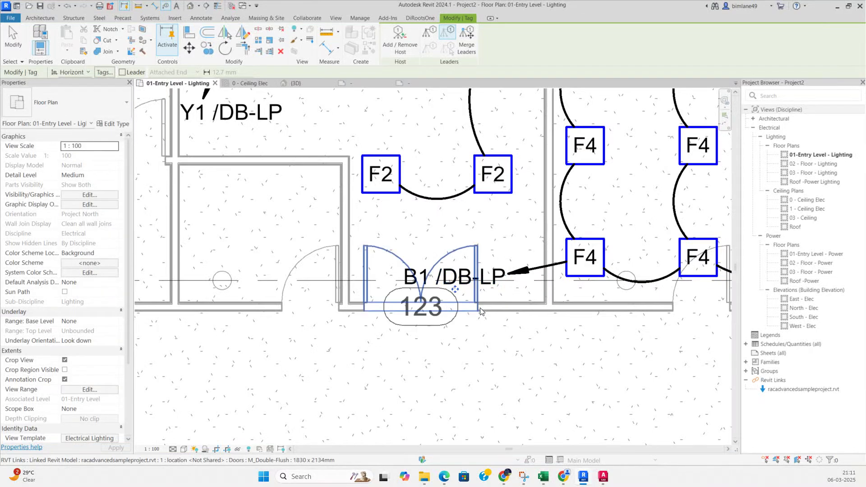
- Create a panel schedule for the DB-LP distribution board using the default template
scroll(479, 310, "down", 3)
middle_click_drag(429, 315, 563, 285)
scroll(518, 309, "down", 3)
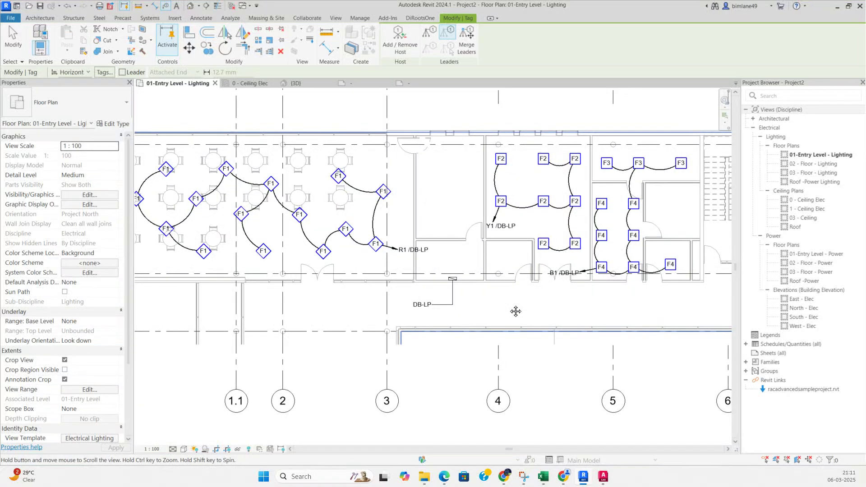
scroll(515, 311, "down", 2)
left_click(459, 283)
scroll(459, 285, "up", 4)
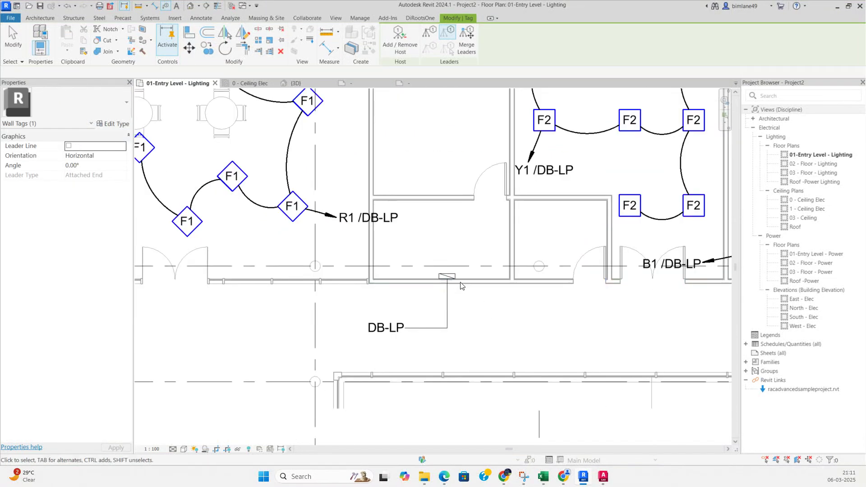
scroll(460, 287, "up", 3)
left_click(442, 275)
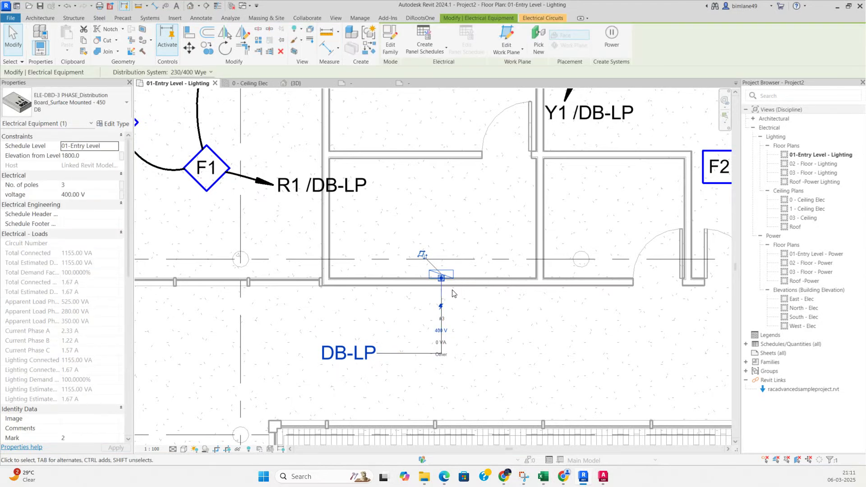
left_click(428, 52)
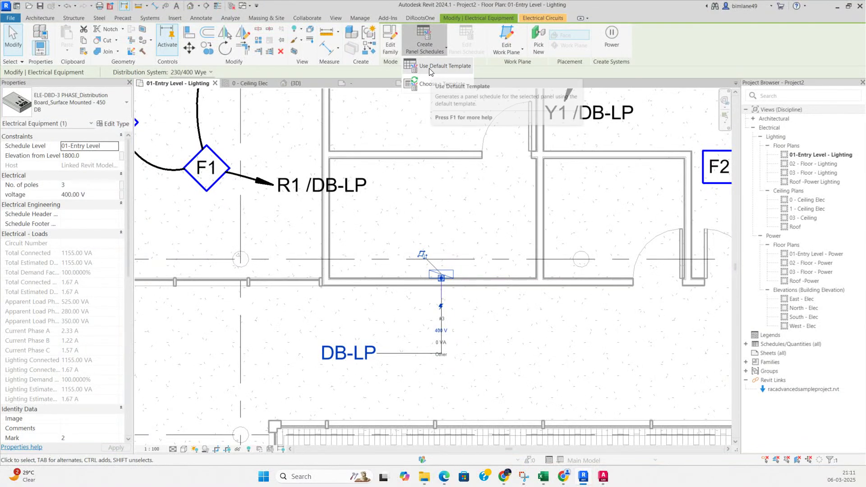
left_click(429, 69)
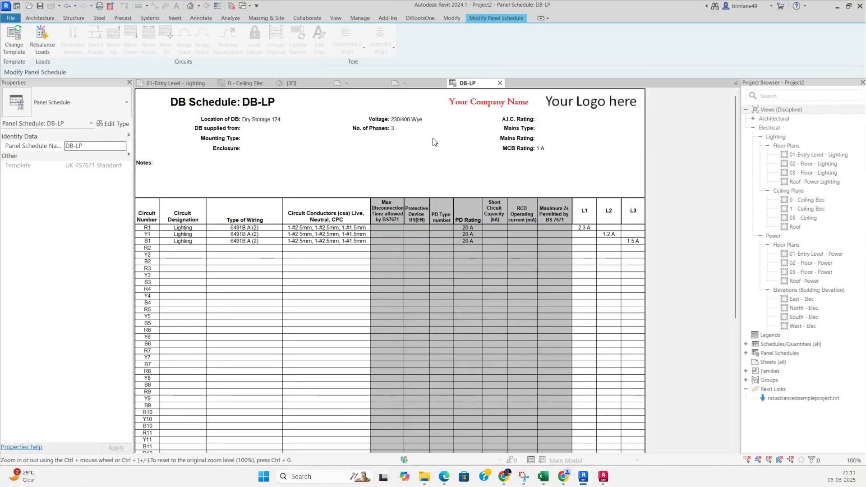
- Review the DB-LP panel schedule from its header and circuit rows down to the load totals
left_click(478, 109)
left_click(576, 107)
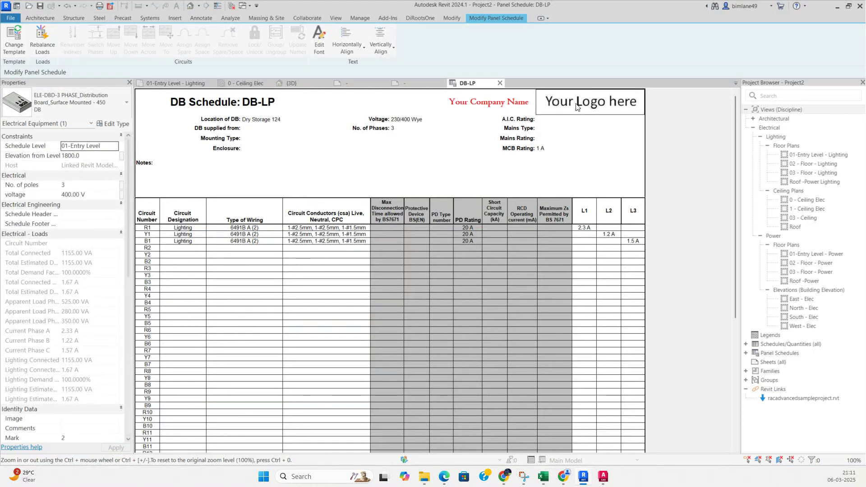
scroll(472, 197, "down", 3)
scroll(472, 196, "up", 3)
scroll(365, 197, "down", 3)
scroll(257, 346, "down", 2)
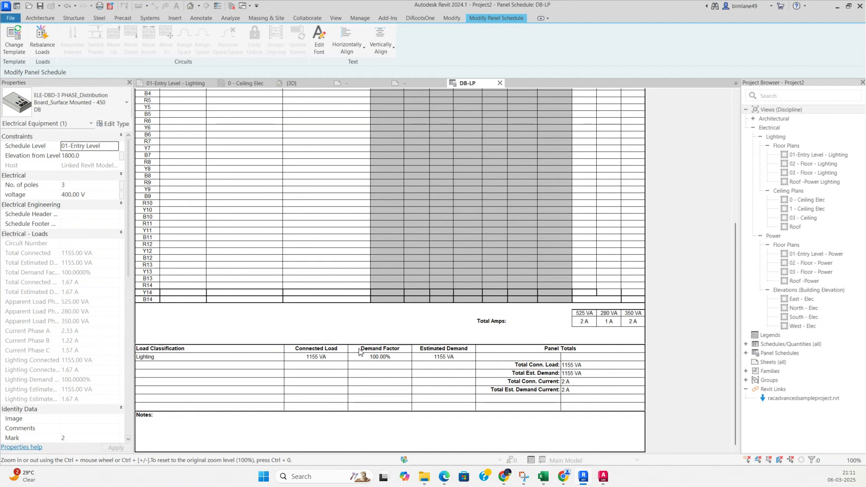
scroll(375, 364, "up", 5)
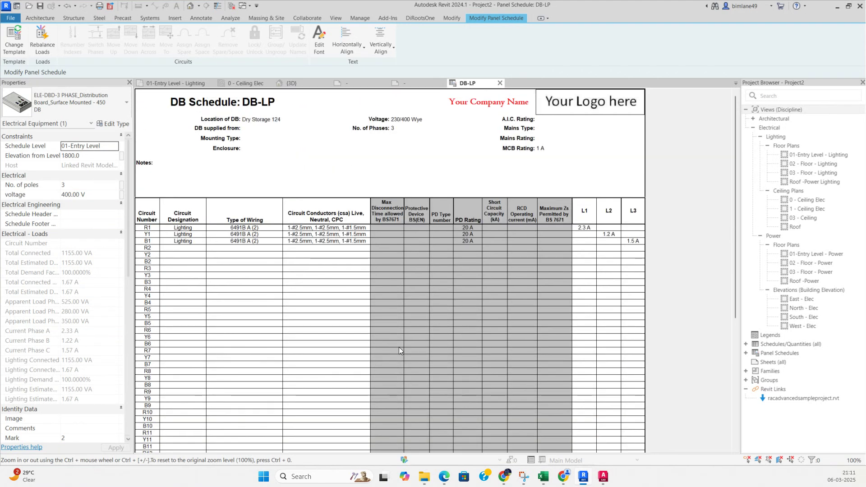
- Close the DB-LP schedule and review the tagged lighting circuits and home runs on the entry-level lighting plan
left_click(500, 83)
scroll(388, 216, "down", 2)
left_click(370, 263)
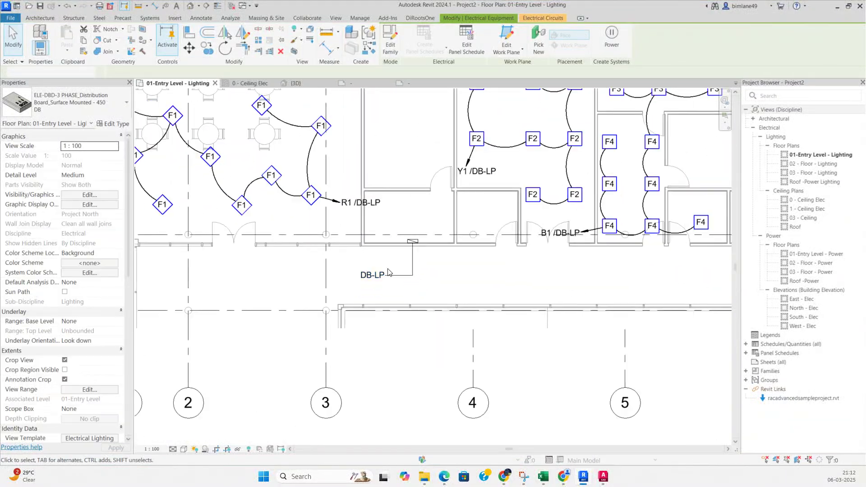
scroll(468, 291, "down", 2)
scroll(290, 254, "up", 3)
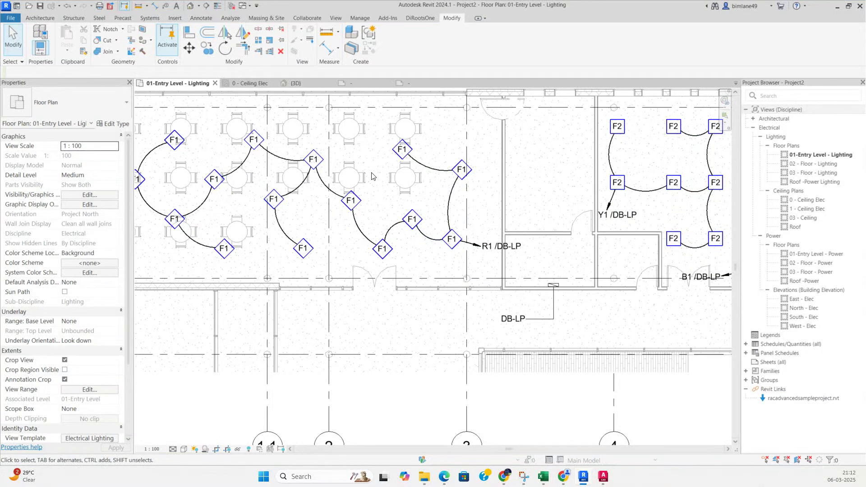
scroll(389, 239, "down", 1)
scroll(472, 254, "up", 1)
middle_click_drag(560, 258, 569, 277)
scroll(453, 254, "down", 1)
scroll(487, 244, "up", 2)
scroll(511, 274, "down", 1)
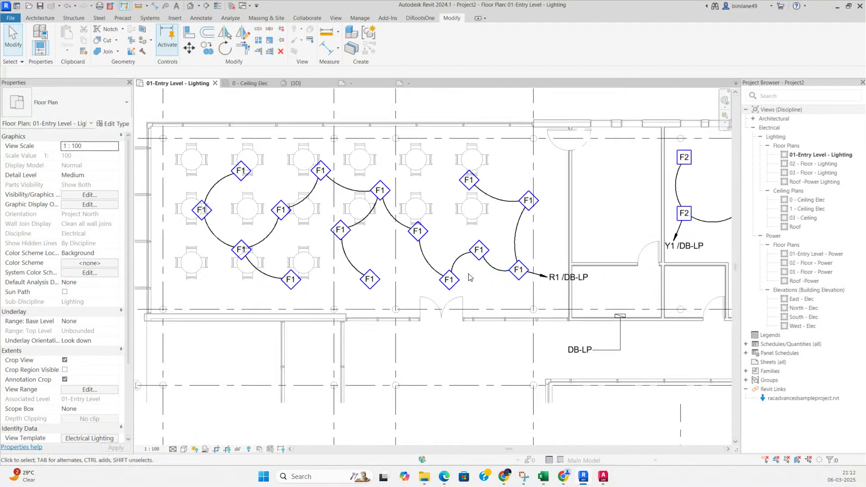
middle_click_drag(491, 310, 482, 253)
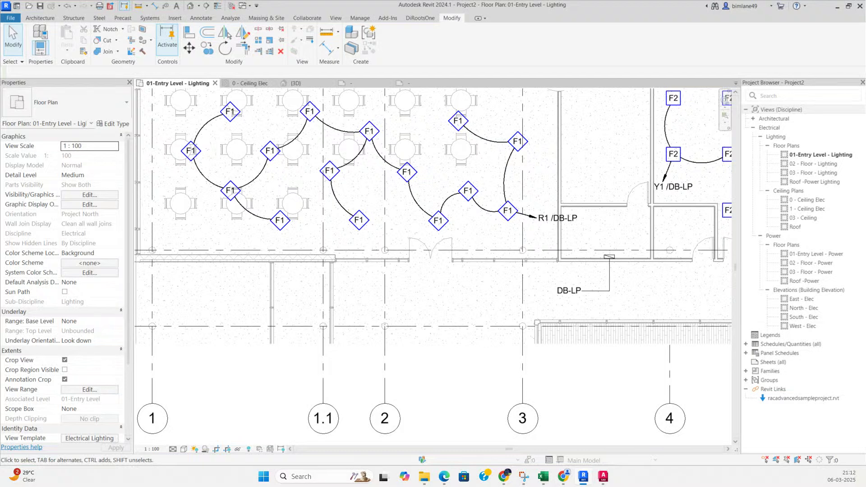